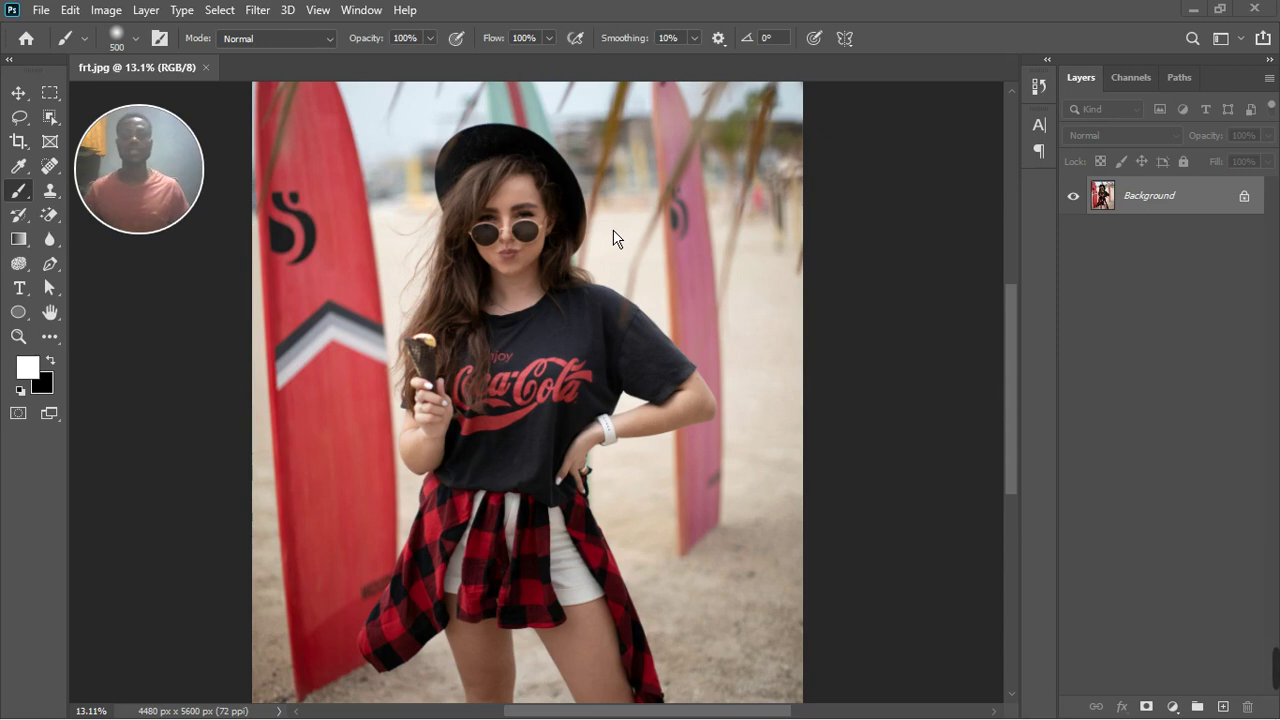
# - Unlock the Background layer so it becomes a regular editable layer
pyautogui.scroll(-2, 551, 301)
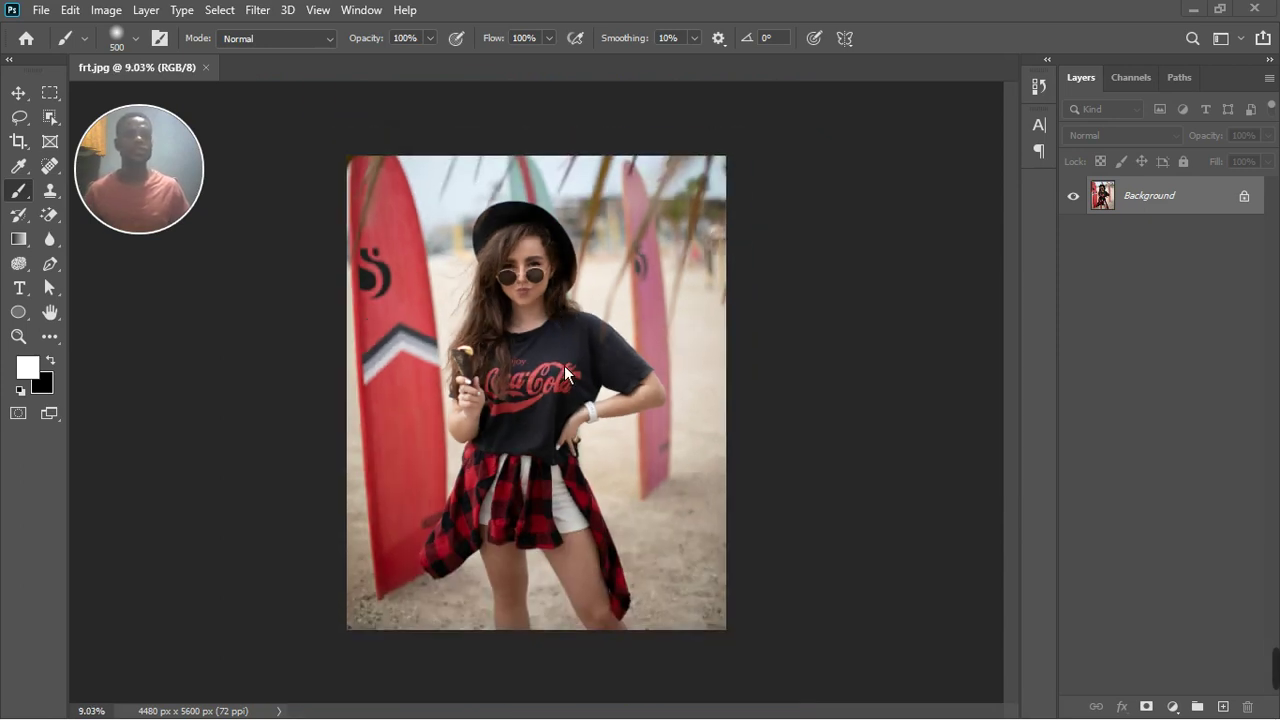
pyautogui.scroll(-1, 565, 368)
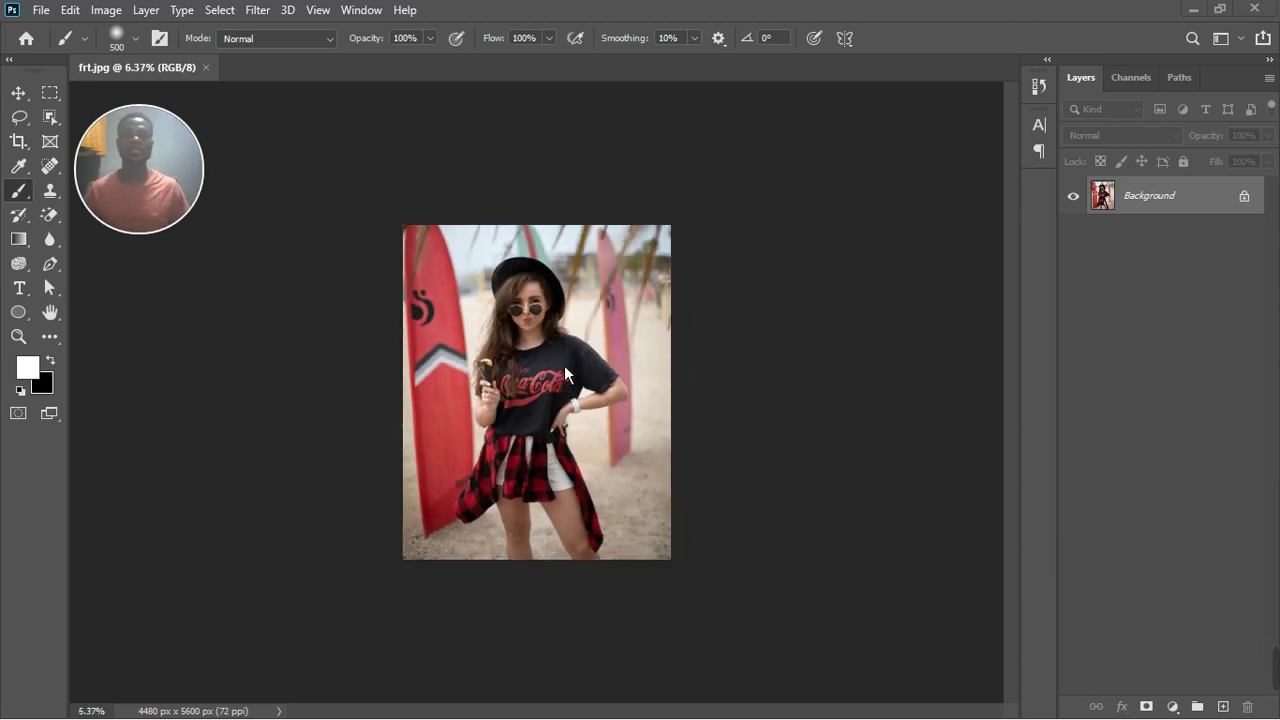
pyautogui.scroll(3, 565, 368)
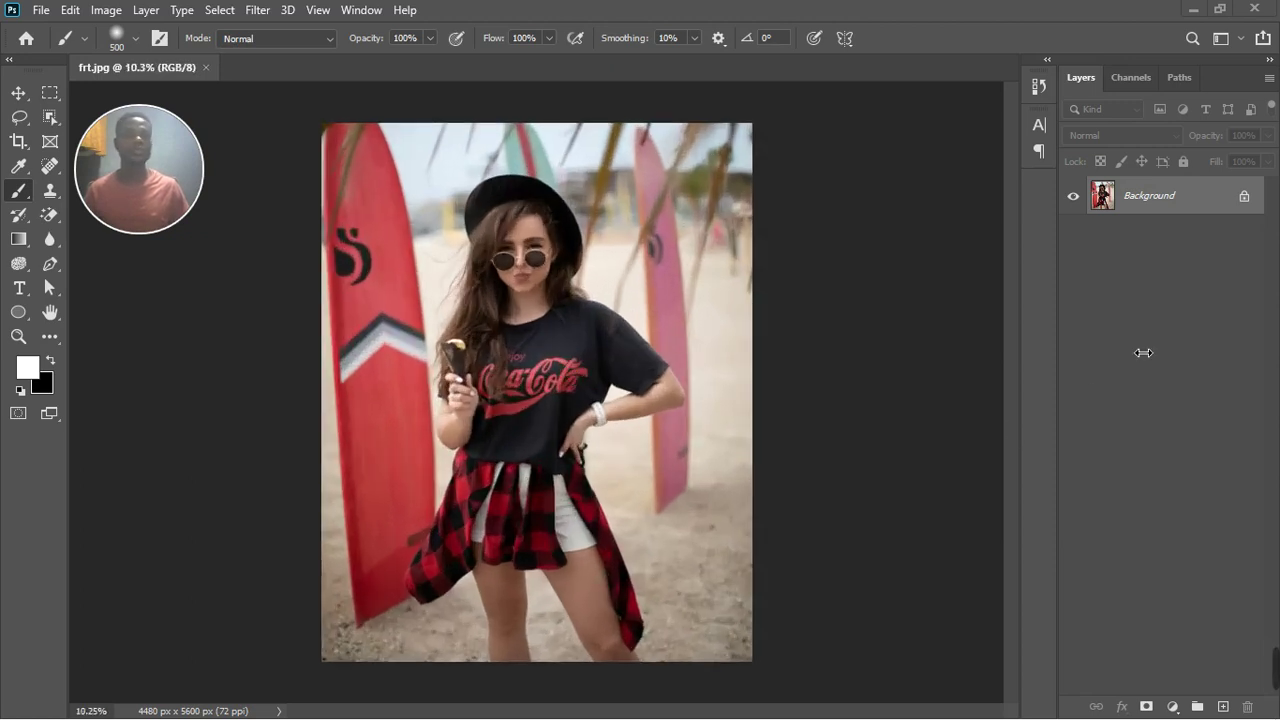
pyautogui.click(1244, 196)
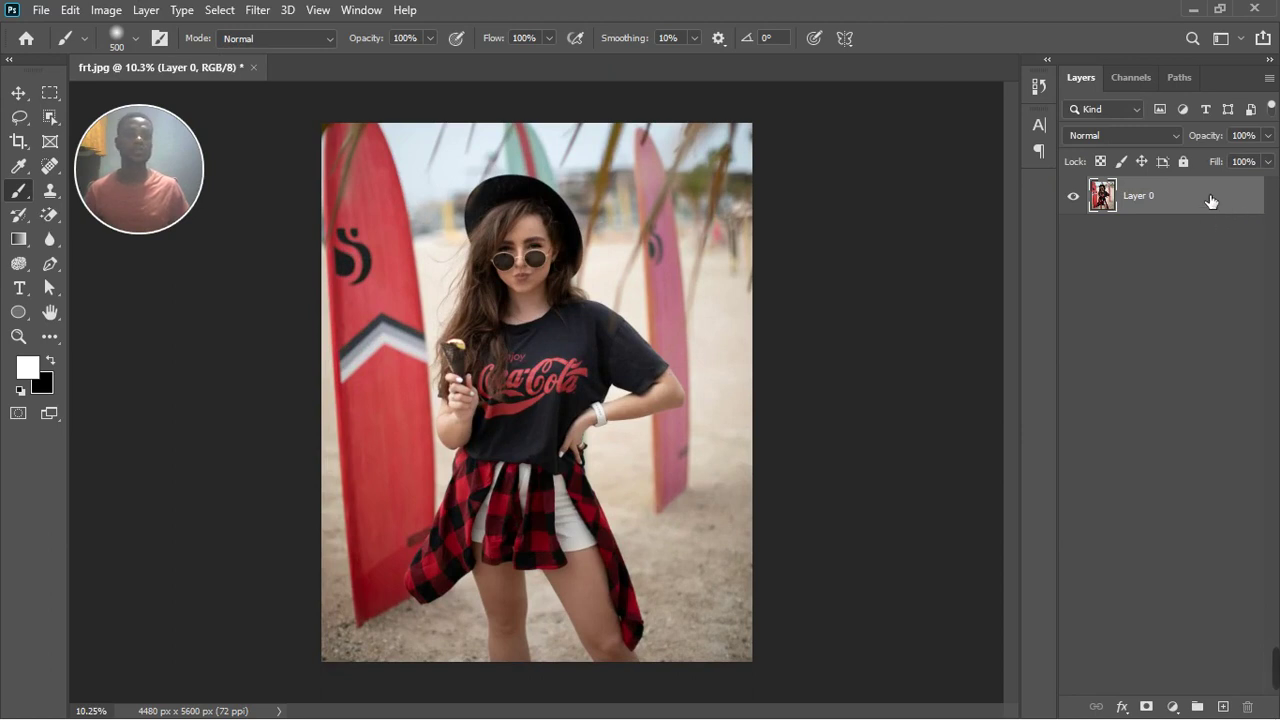
# - Select the woman with the Subject selection and copy her onto a new layer above the photo
pyautogui.click(262, 14)
pyautogui.click(266, 14)
pyautogui.click(230, 14)
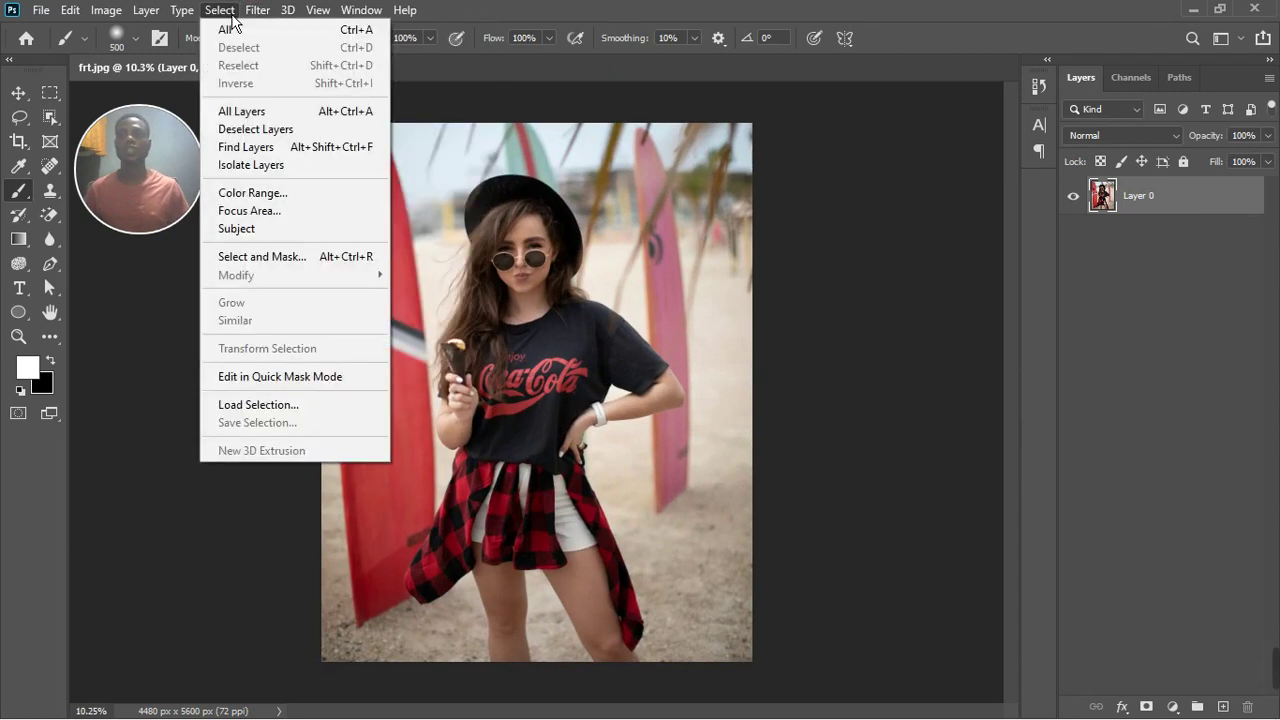
pyautogui.click(258, 231)
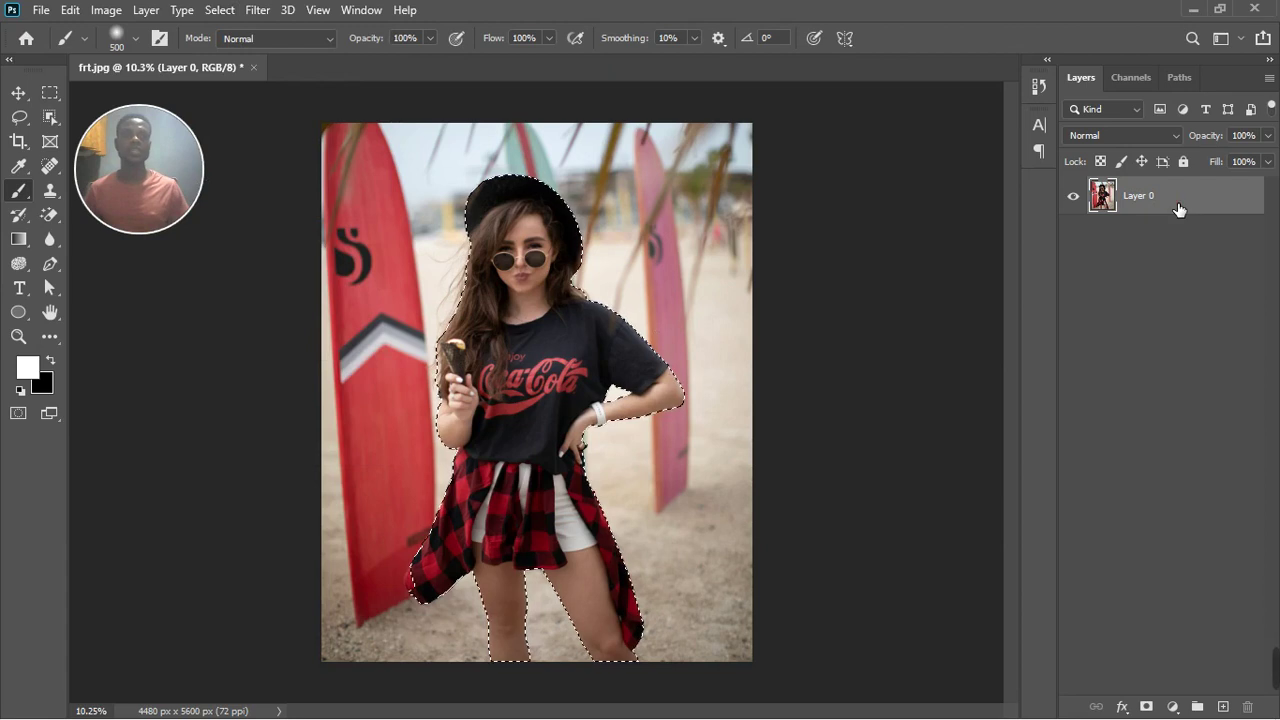
pyautogui.hotkey('ctrl', 'd')
pyautogui.hotkey('ctrl', 'shift', 'alt', 'n')
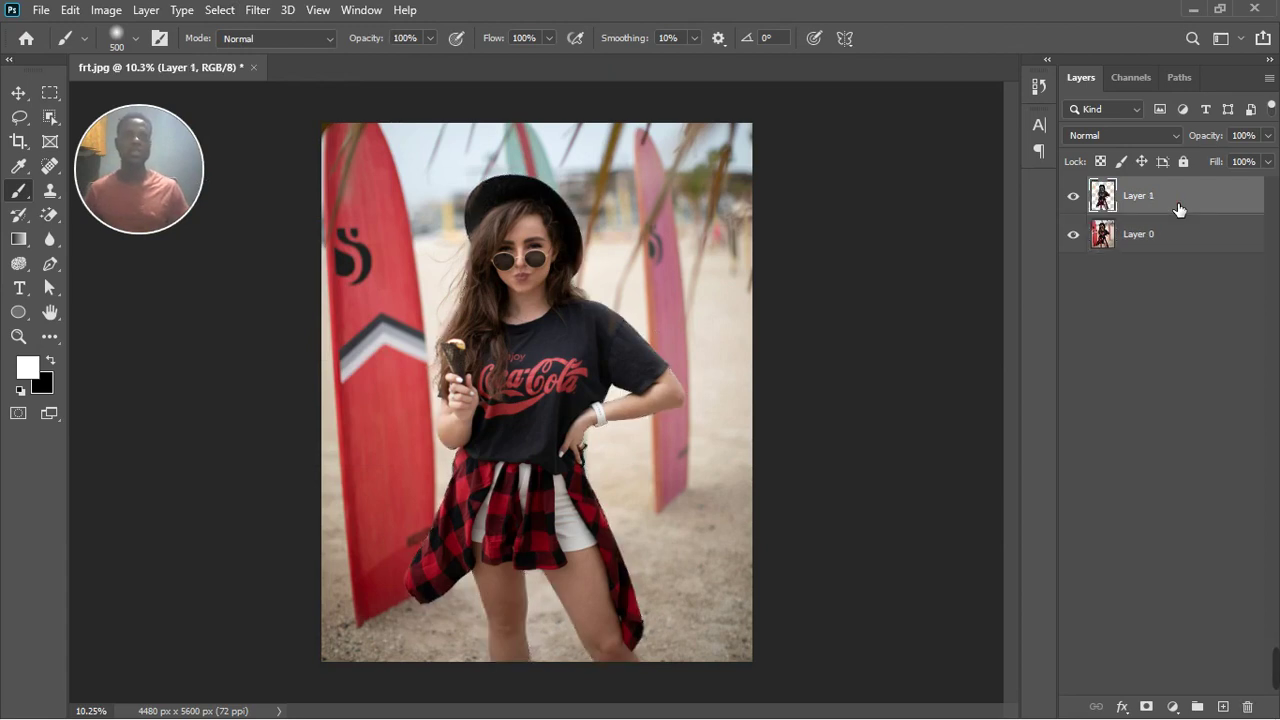
pyautogui.click(1073, 234)
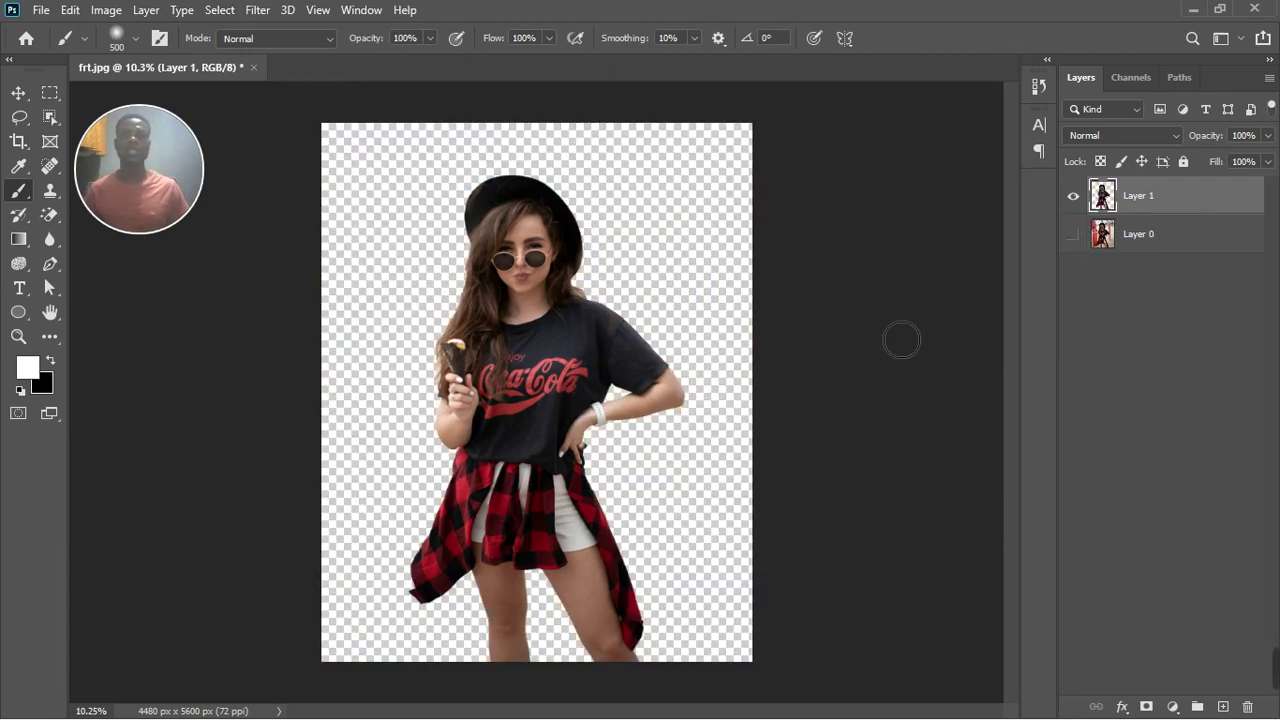
pyautogui.click(1073, 236)
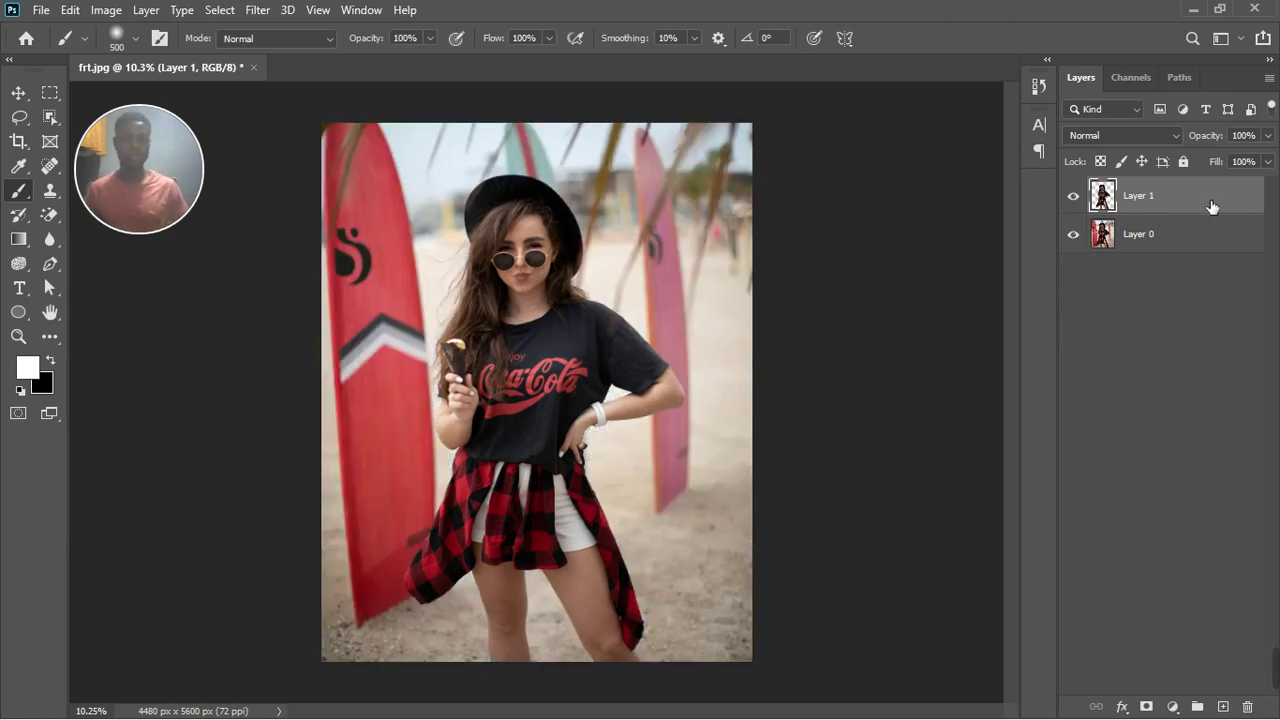
# - Hide the original photo layer, Layer 0, and discard the extra duplicate made of the cutout layer
pyautogui.hotkey('ctrl', 'j')
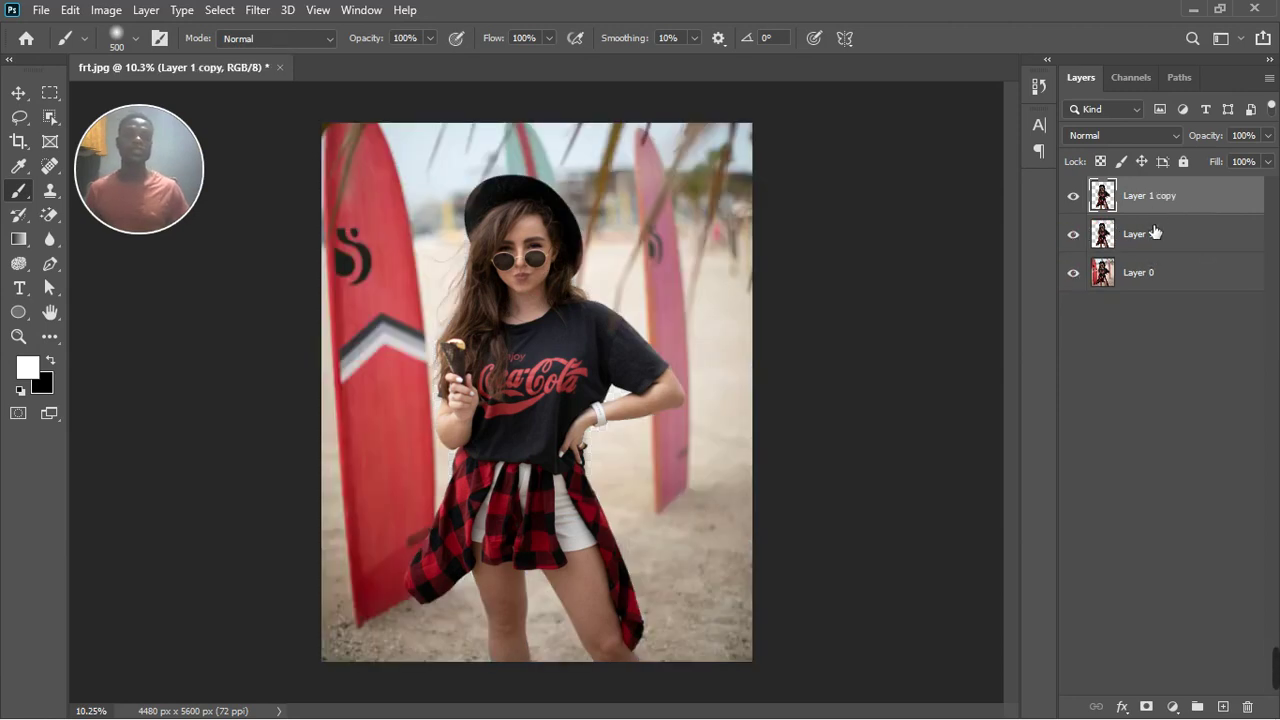
pyautogui.click(1074, 273)
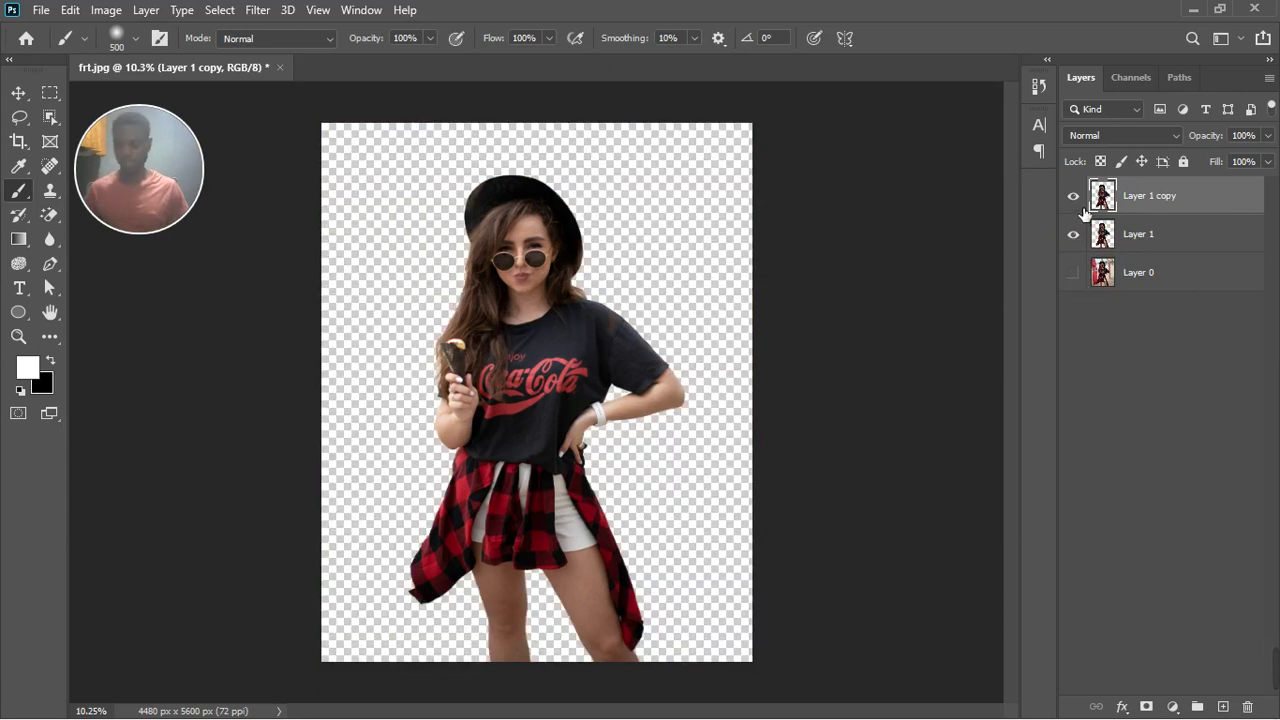
pyautogui.press('Delete')
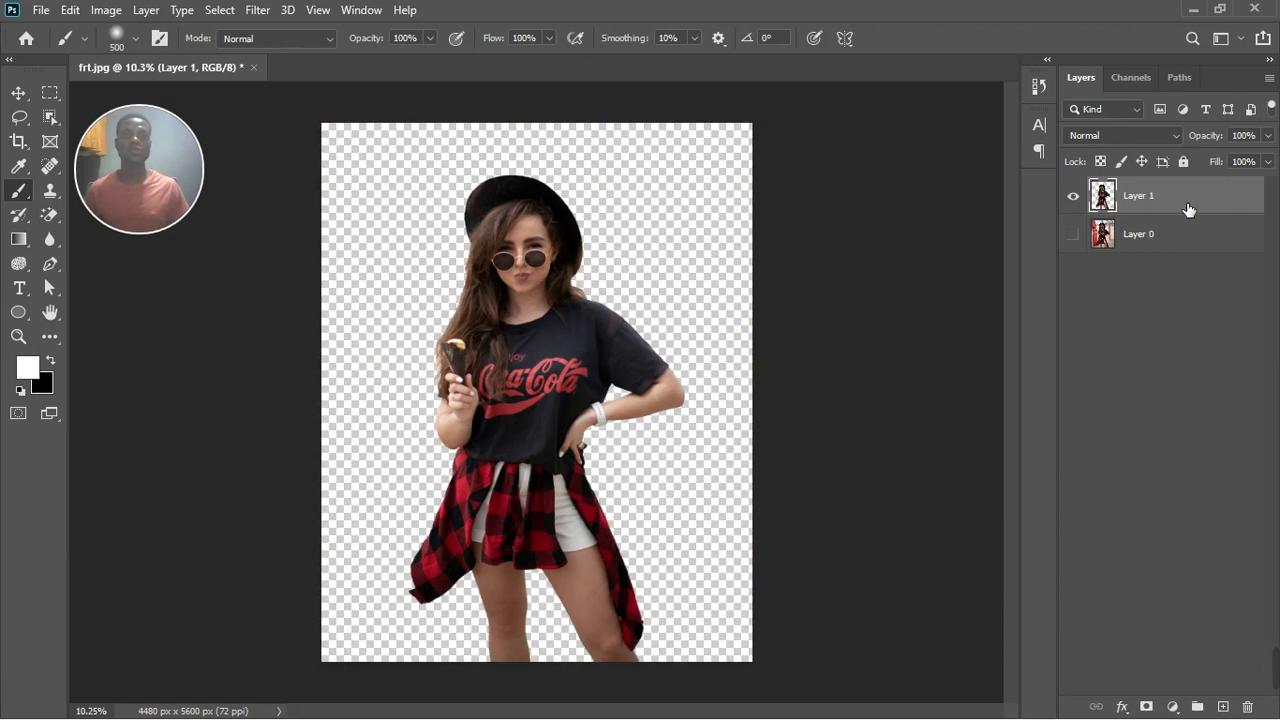
# - Start a Color Range selection on Layer 1 and sample the reds of the plaid shirt and the Coca-Cola lettering
pyautogui.click(257, 10)
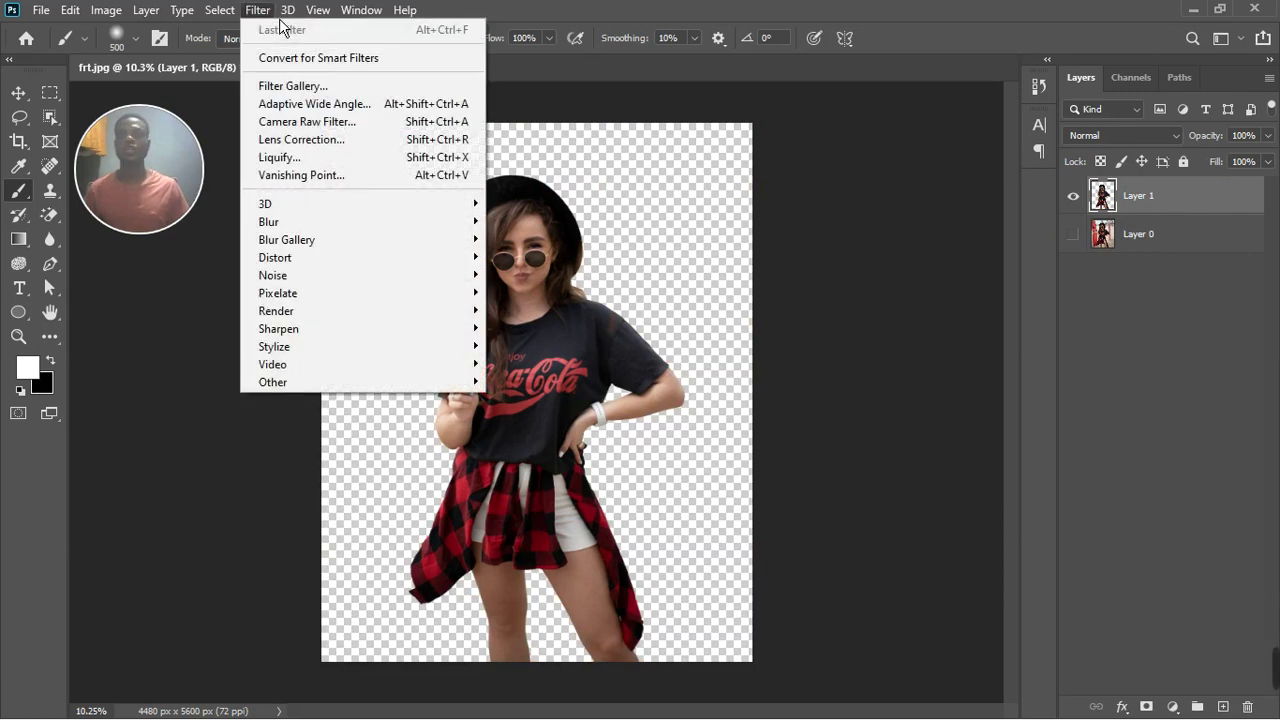
pyautogui.moveTo(228, 20)
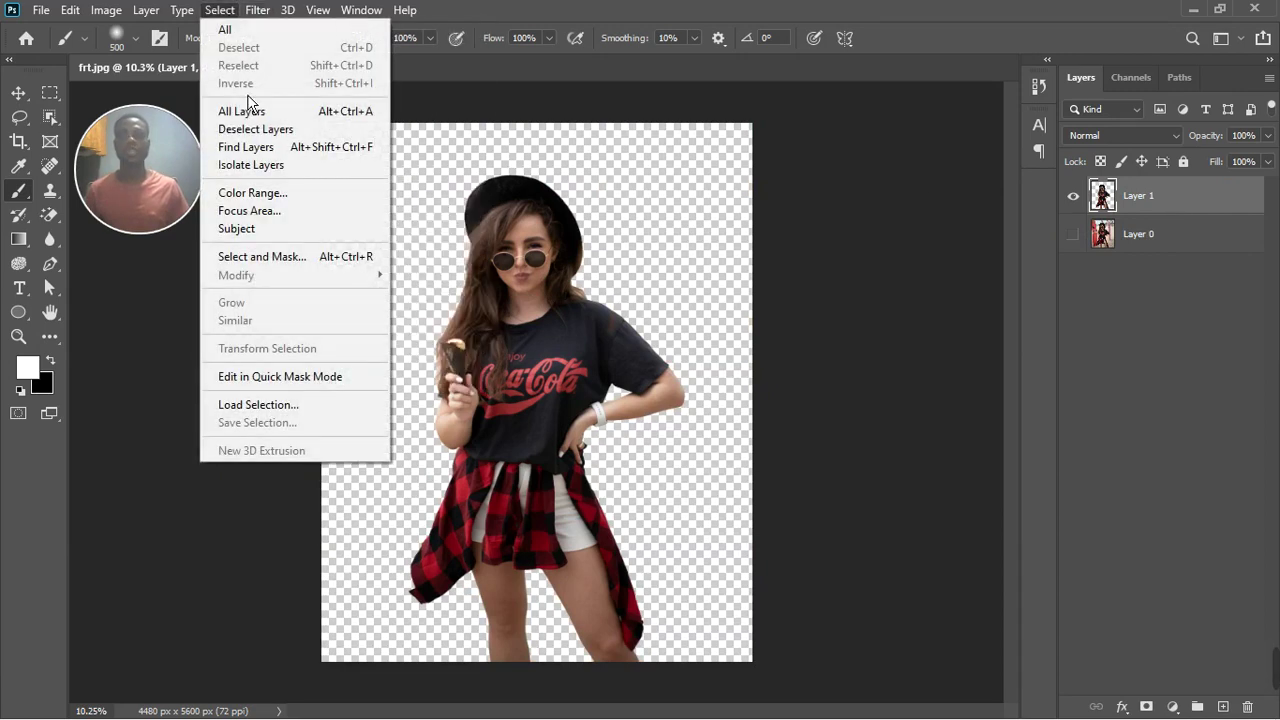
pyautogui.click(252, 193)
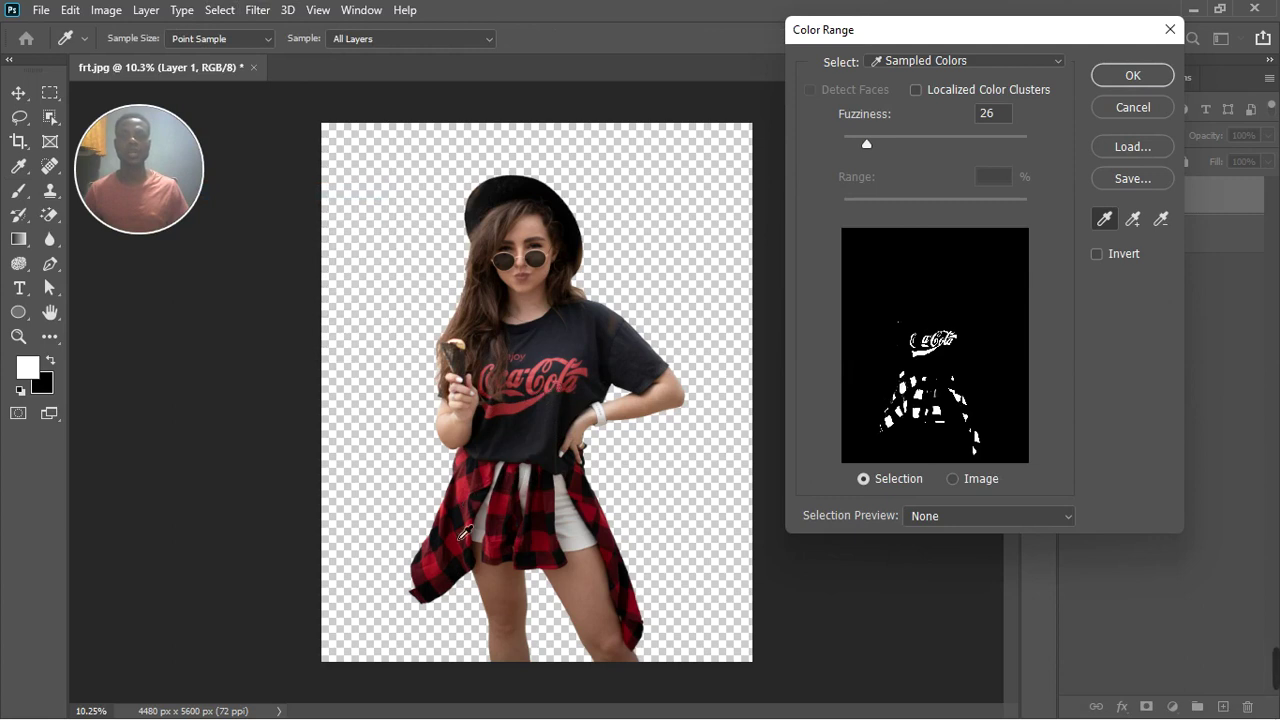
pyautogui.click(506, 514)
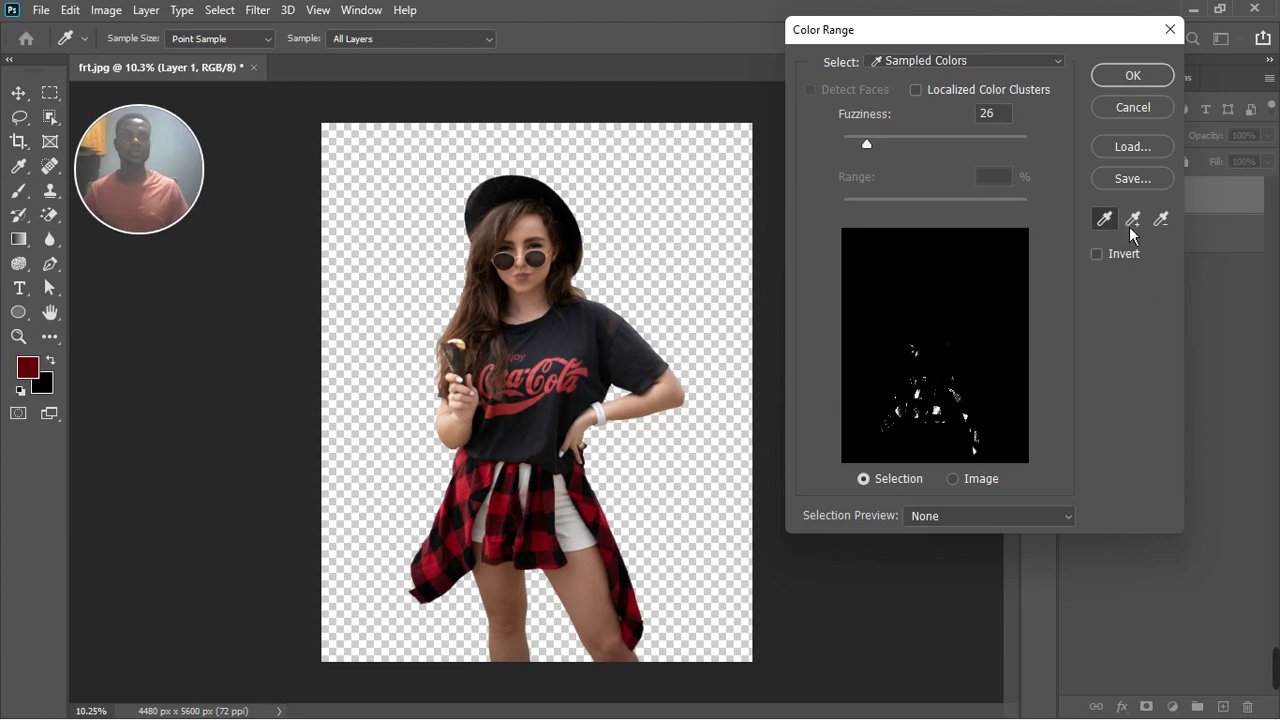
pyautogui.scroll(3, 530, 410)
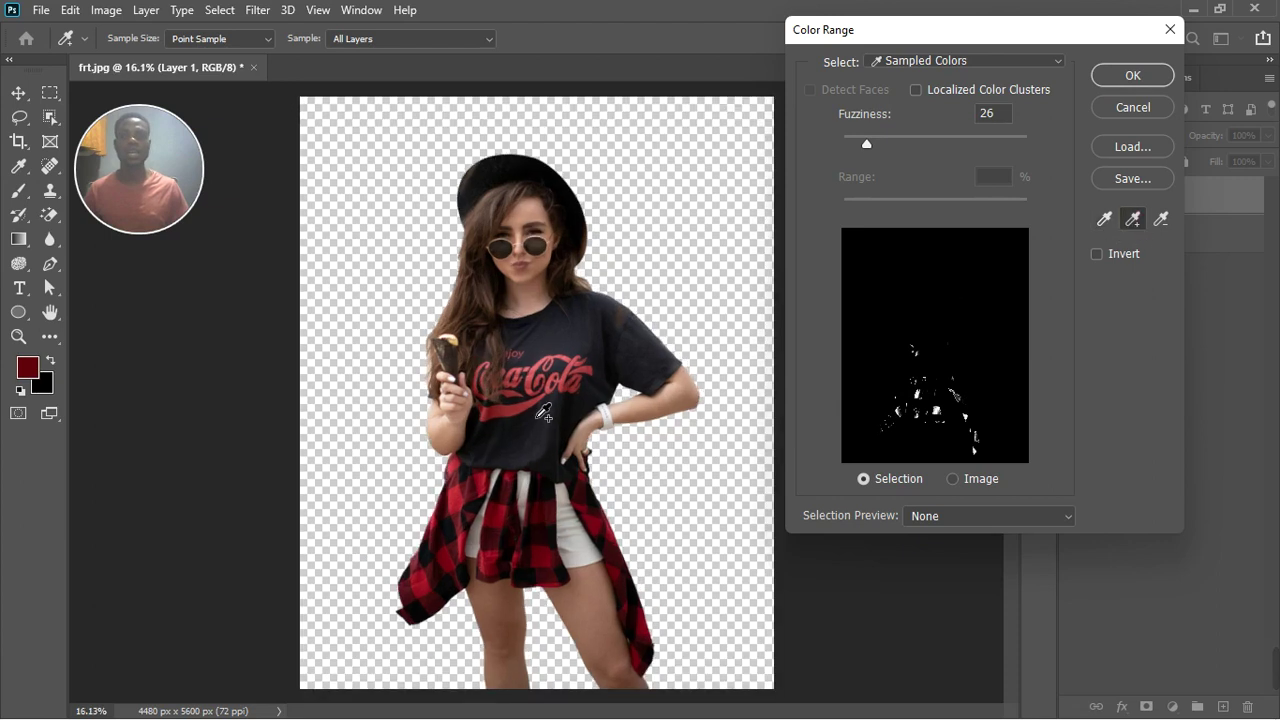
pyautogui.click(503, 433)
pyautogui.click(535, 372)
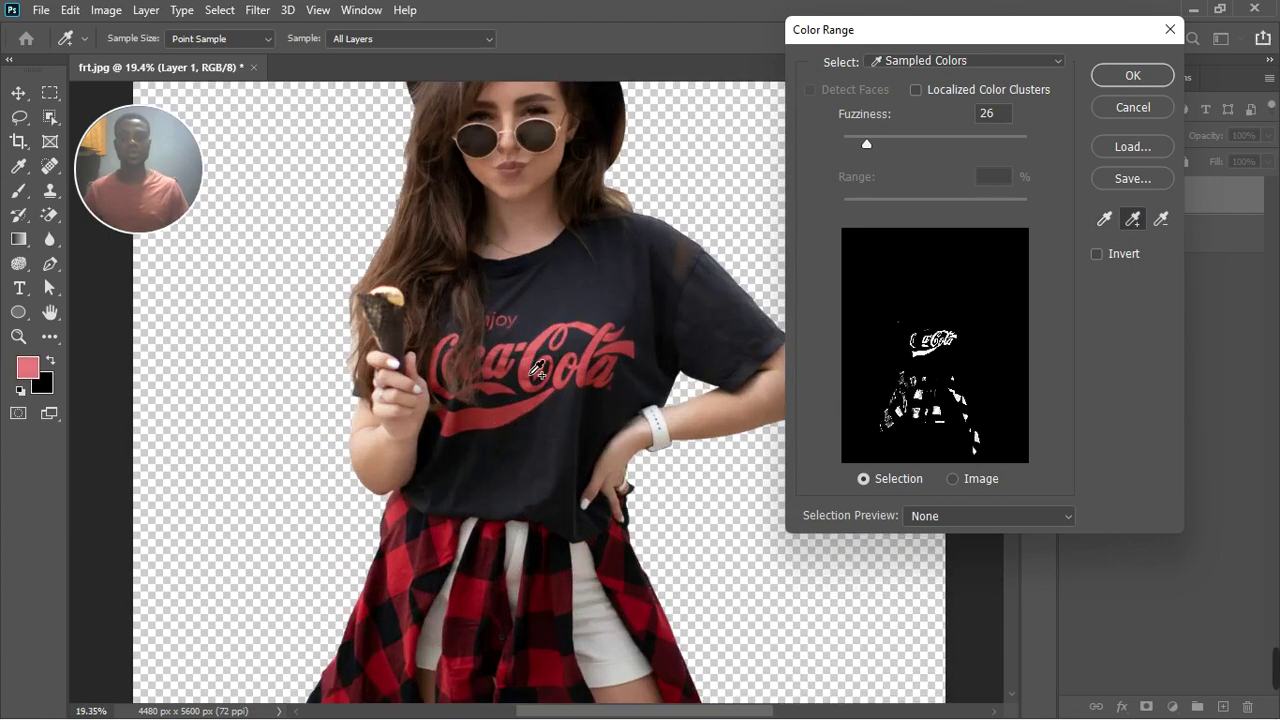
pyautogui.click(597, 370)
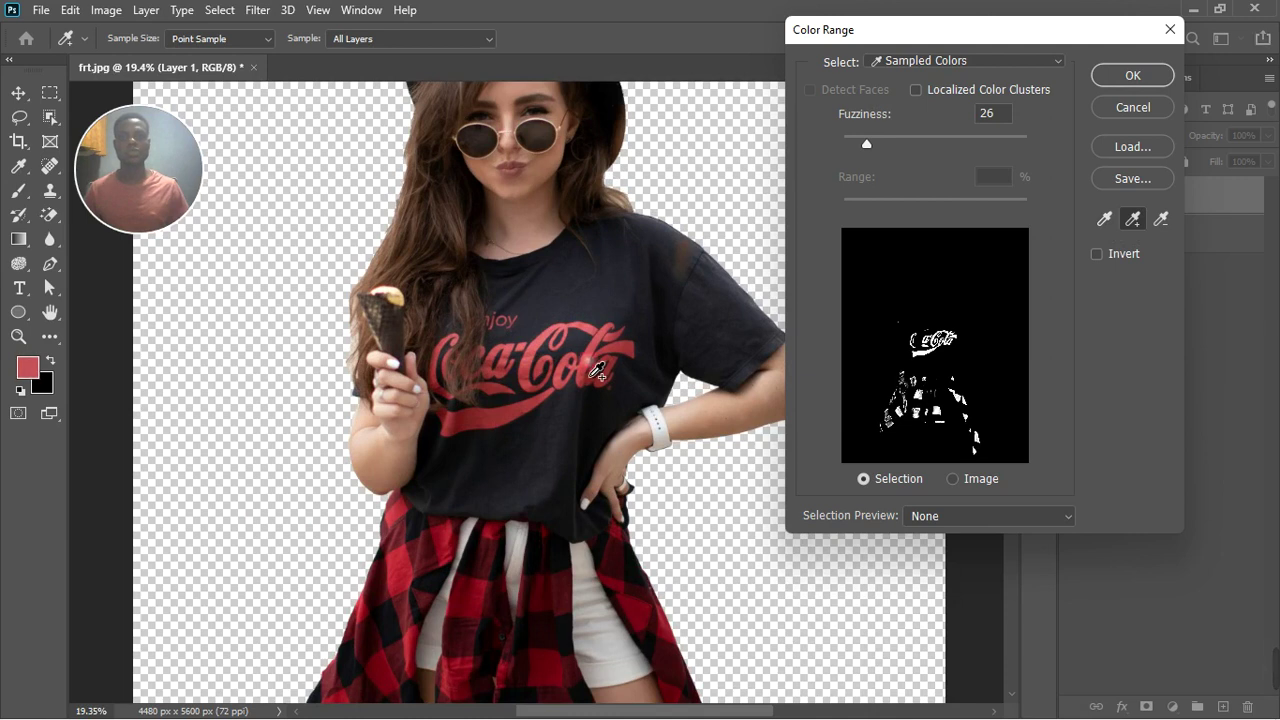
# - Set the Color Range fuzziness to 0 and add further red shades from the lettering and plaid shirt to the sample
pyautogui.moveTo(874, 158); pyautogui.dragTo(836, 165)
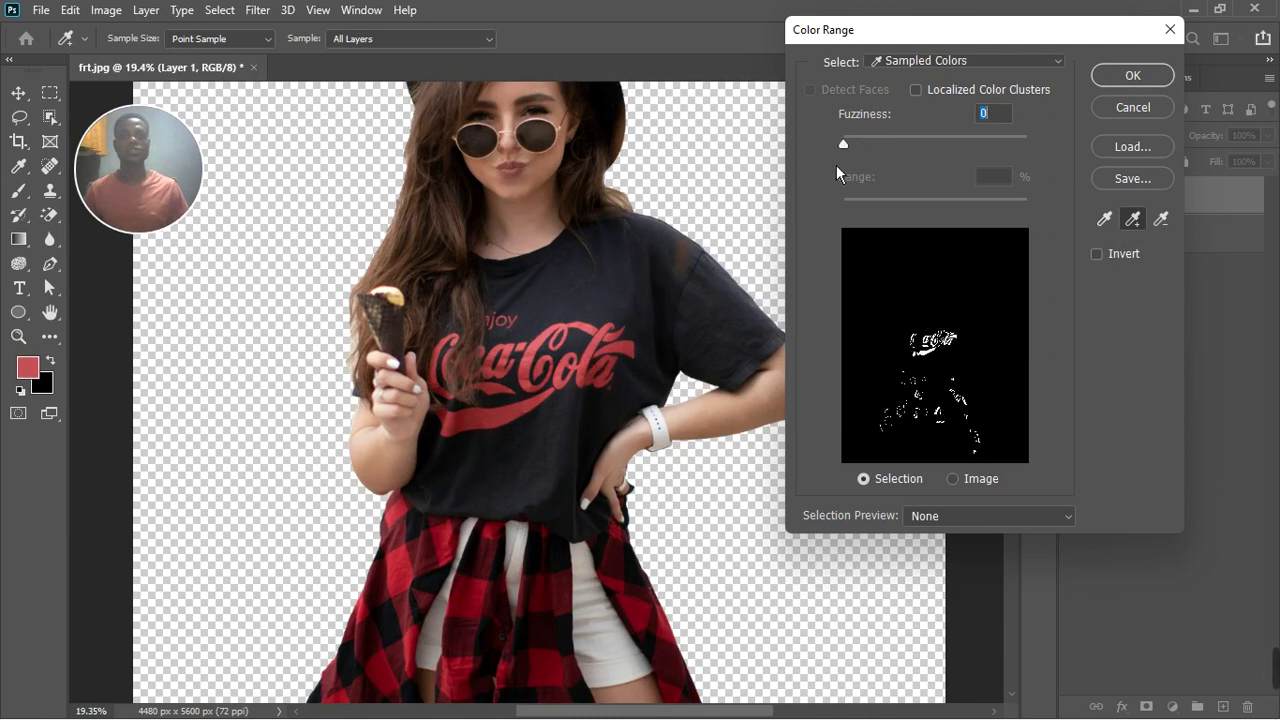
pyautogui.click(628, 356)
pyautogui.click(616, 347)
pyautogui.click(443, 556)
pyautogui.click(412, 574)
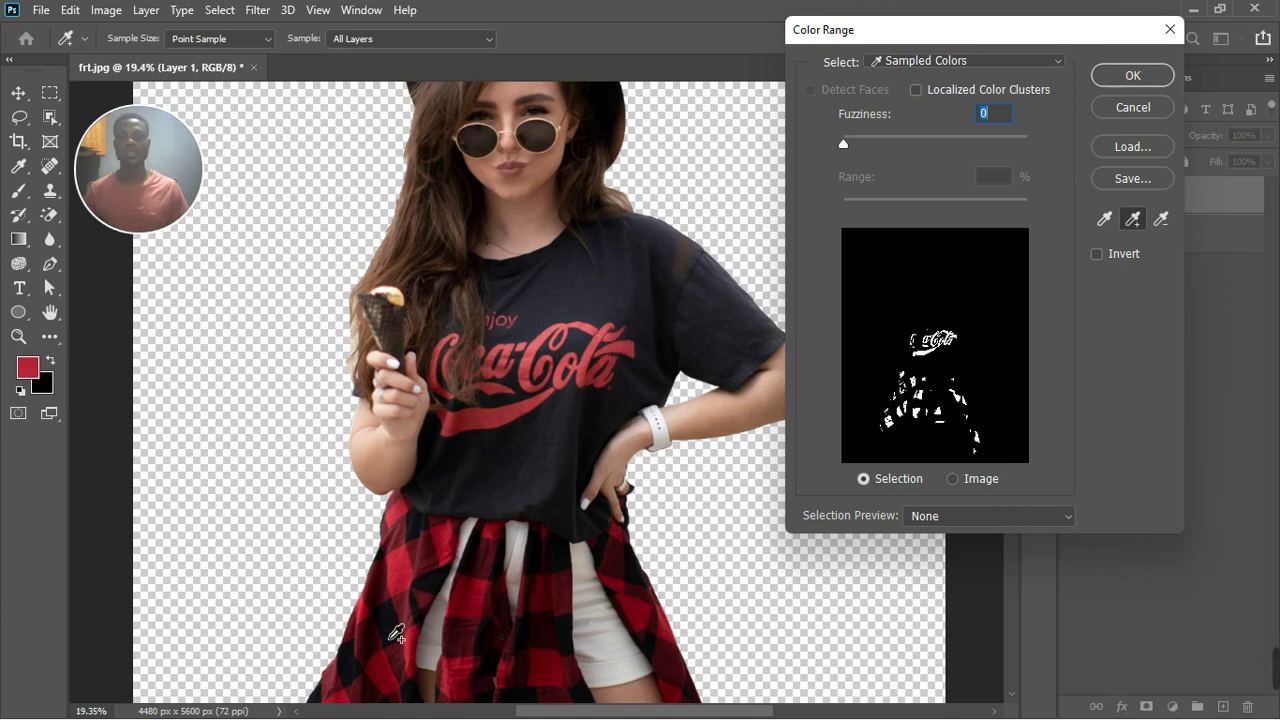
pyautogui.click(507, 614)
pyautogui.click(548, 604)
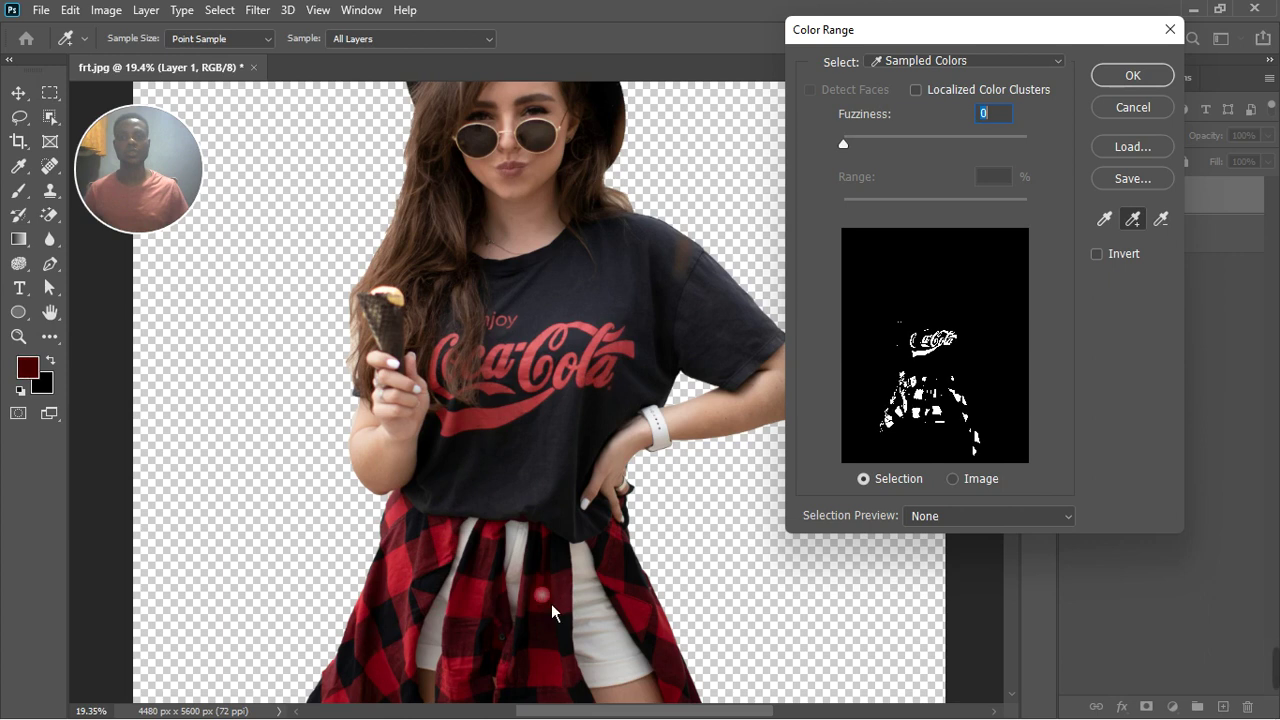
pyautogui.click(638, 616)
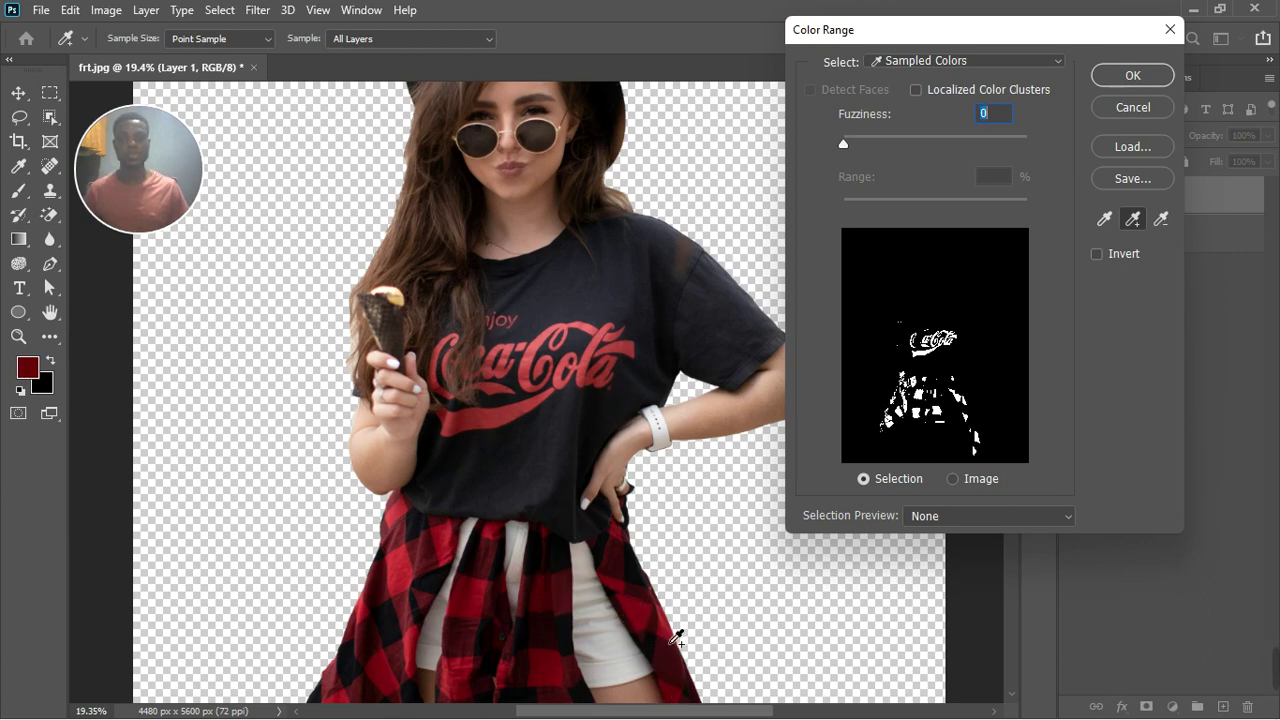
pyautogui.click(670, 637)
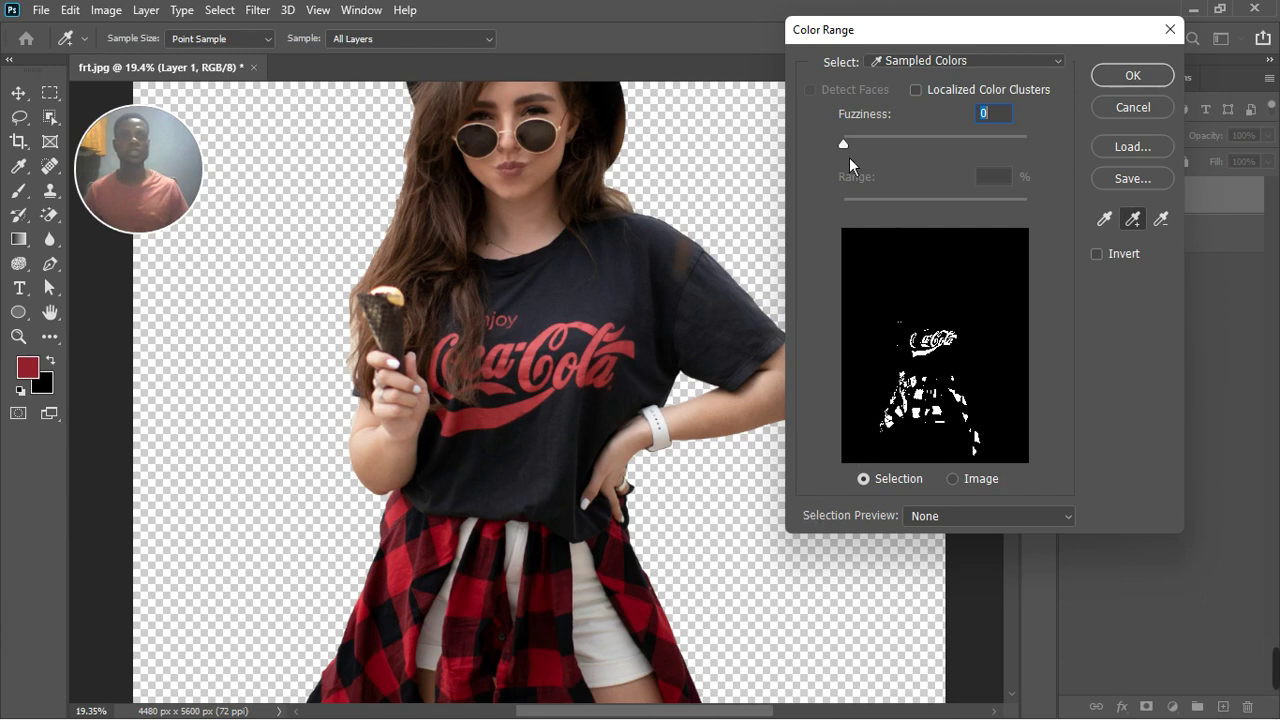
# - Apply the red Color Range selection with a fuzziness of 18 and turn it into a layer mask on Layer 1
pyautogui.moveTo(849, 157); pyautogui.dragTo(870, 150)
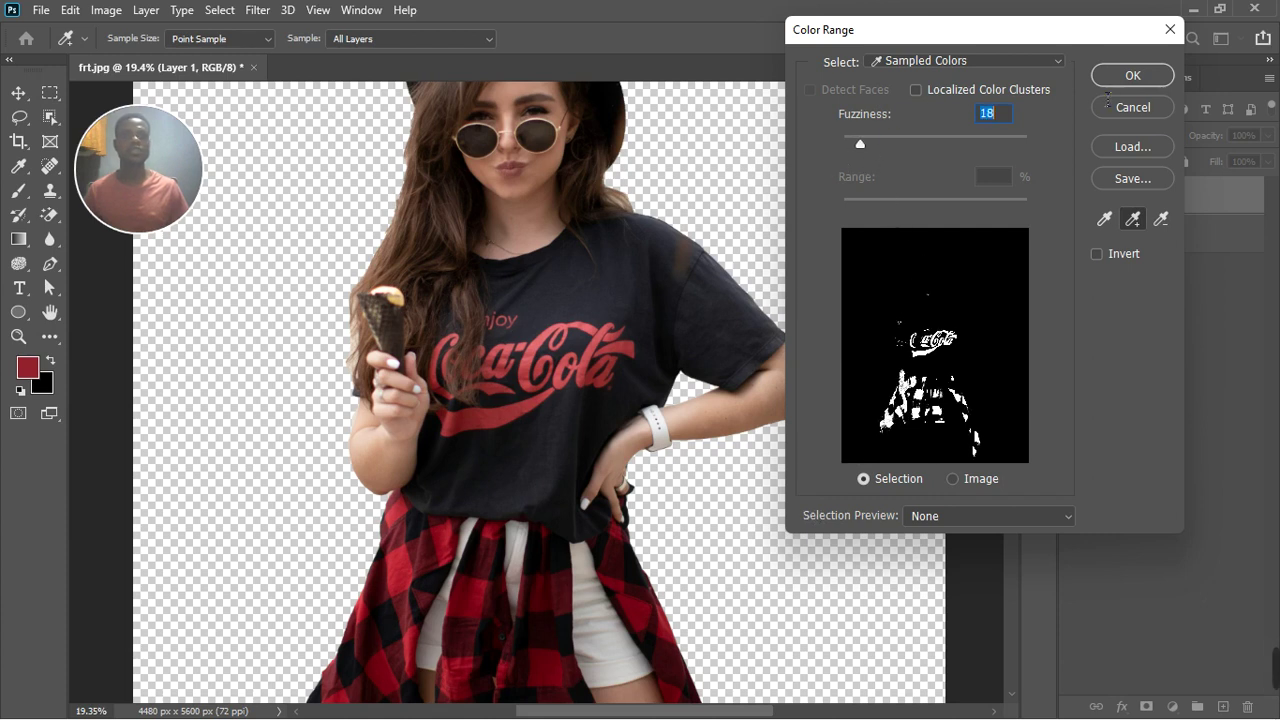
pyautogui.click(1133, 76)
pyautogui.press('b')
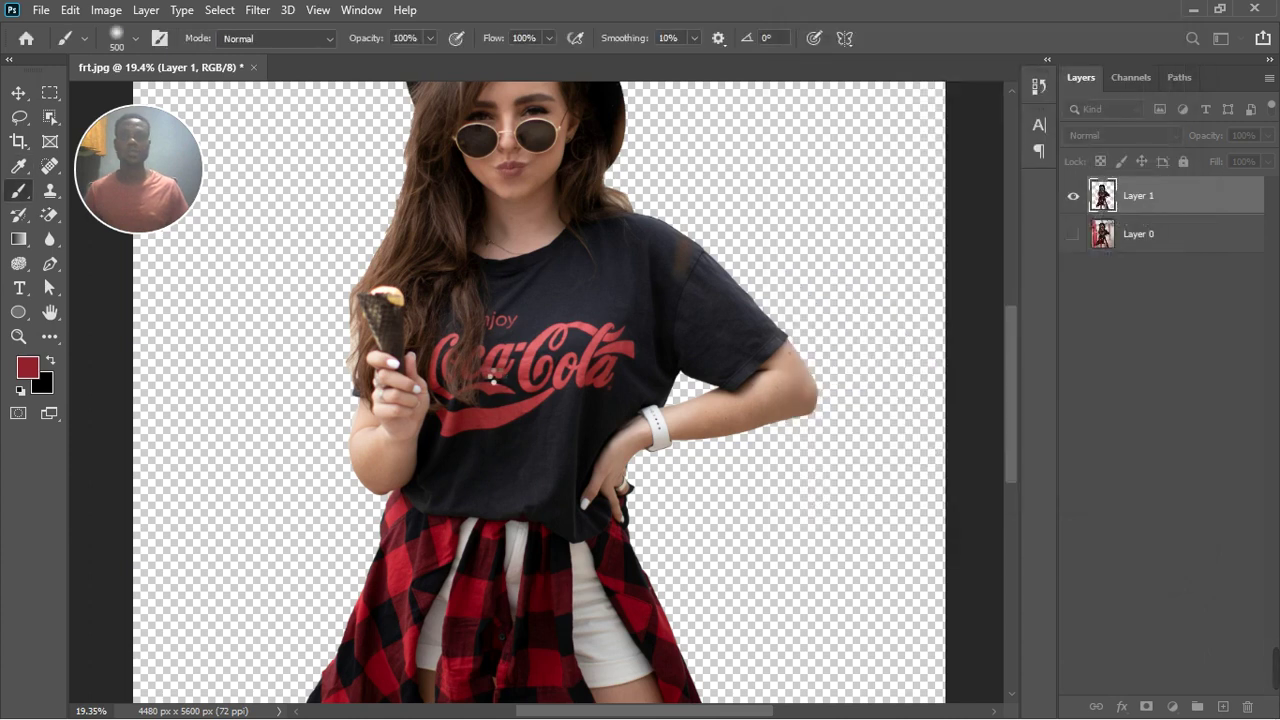
pyautogui.scroll(-3, 490, 378)
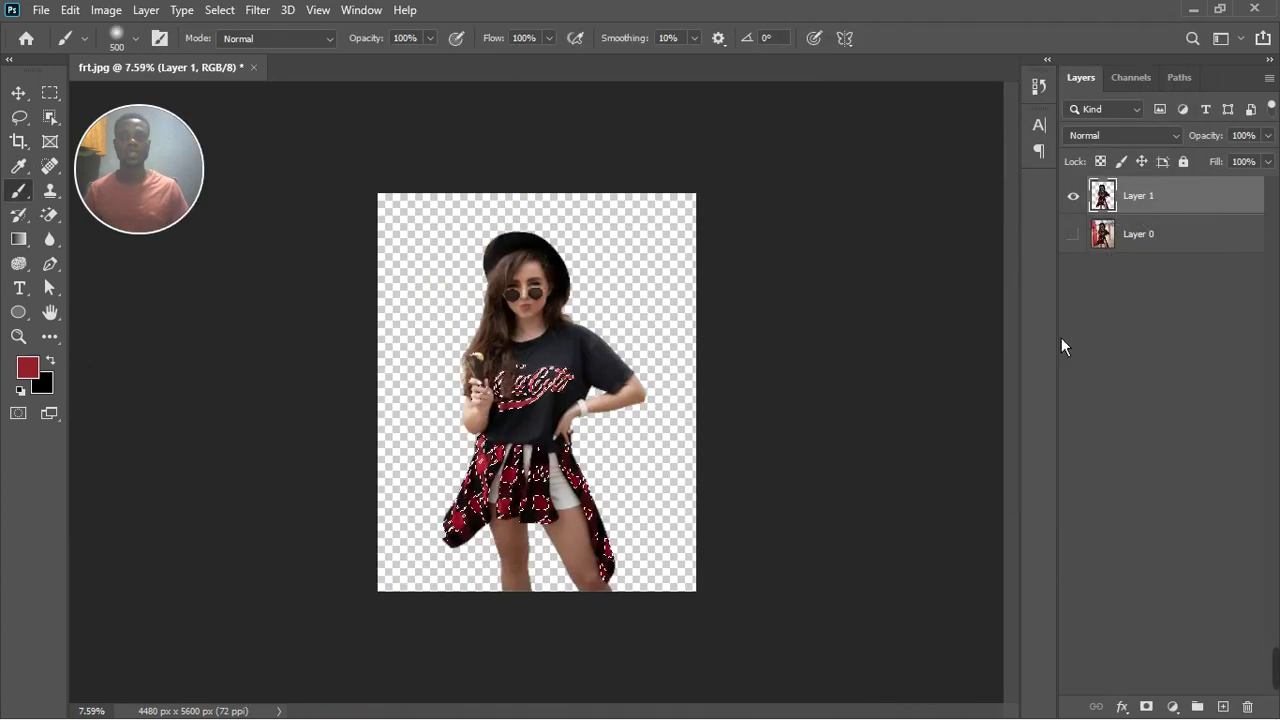
pyautogui.click(1147, 706)
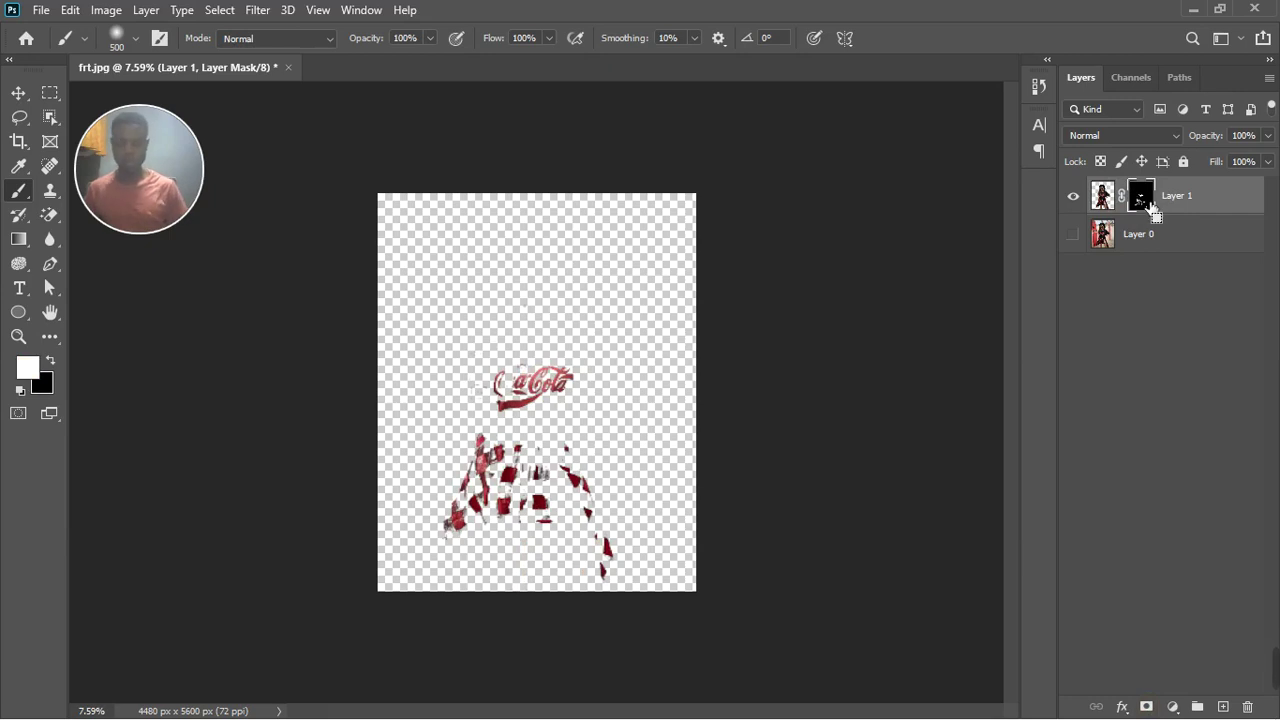
# - Duplicate the masked Layer 1 and delete the layer mask from the lower copy
pyautogui.hotkey('ctrl', 'j')
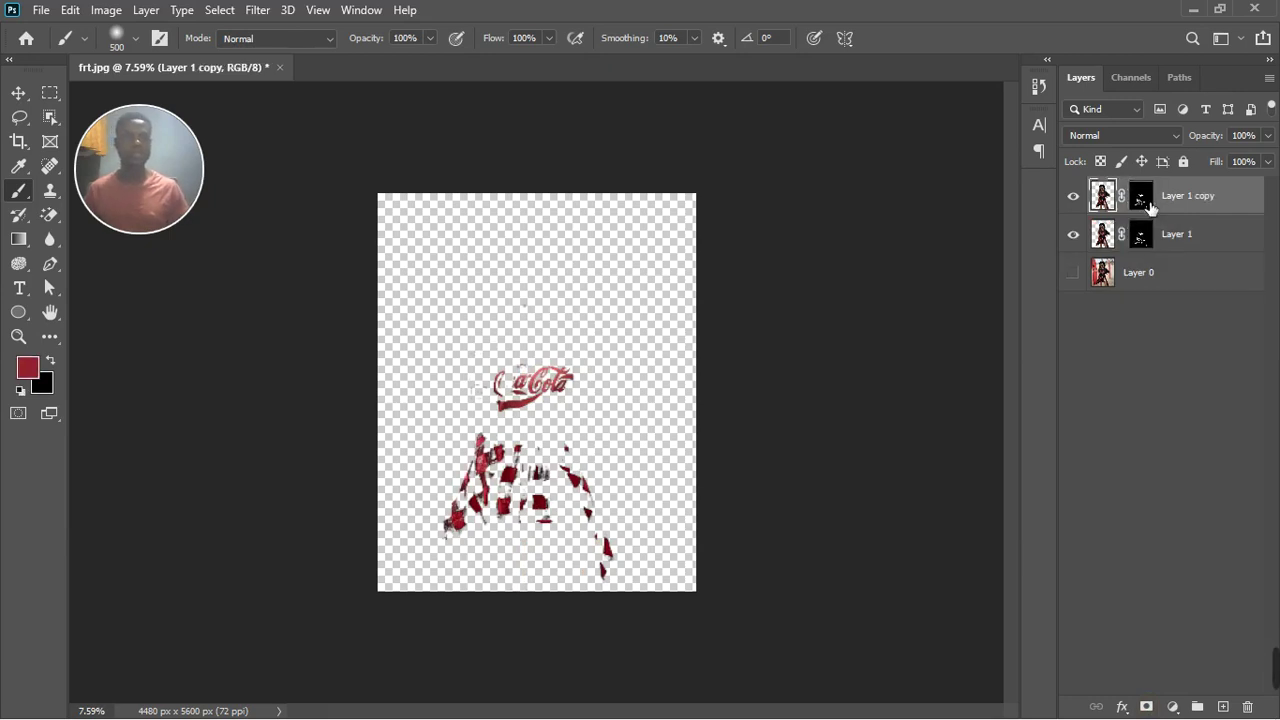
pyautogui.click(1145, 236)
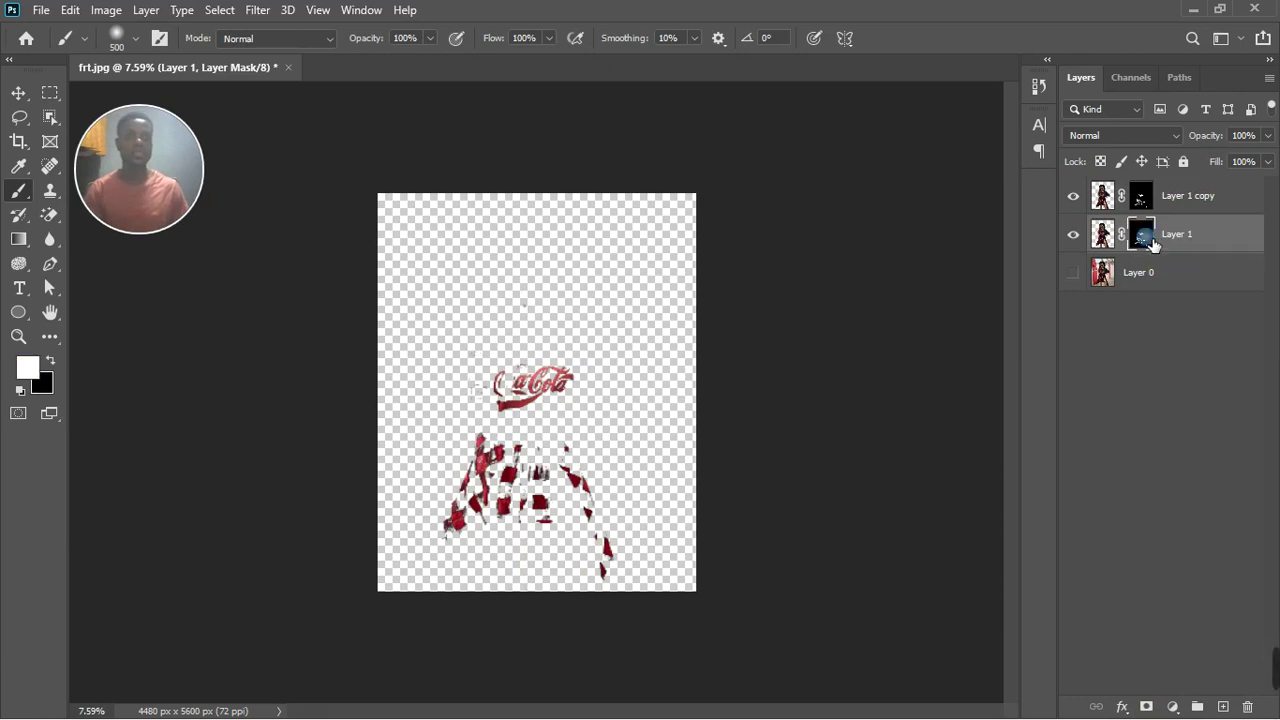
pyautogui.rightClick(1150, 240)
pyautogui.click(1151, 278)
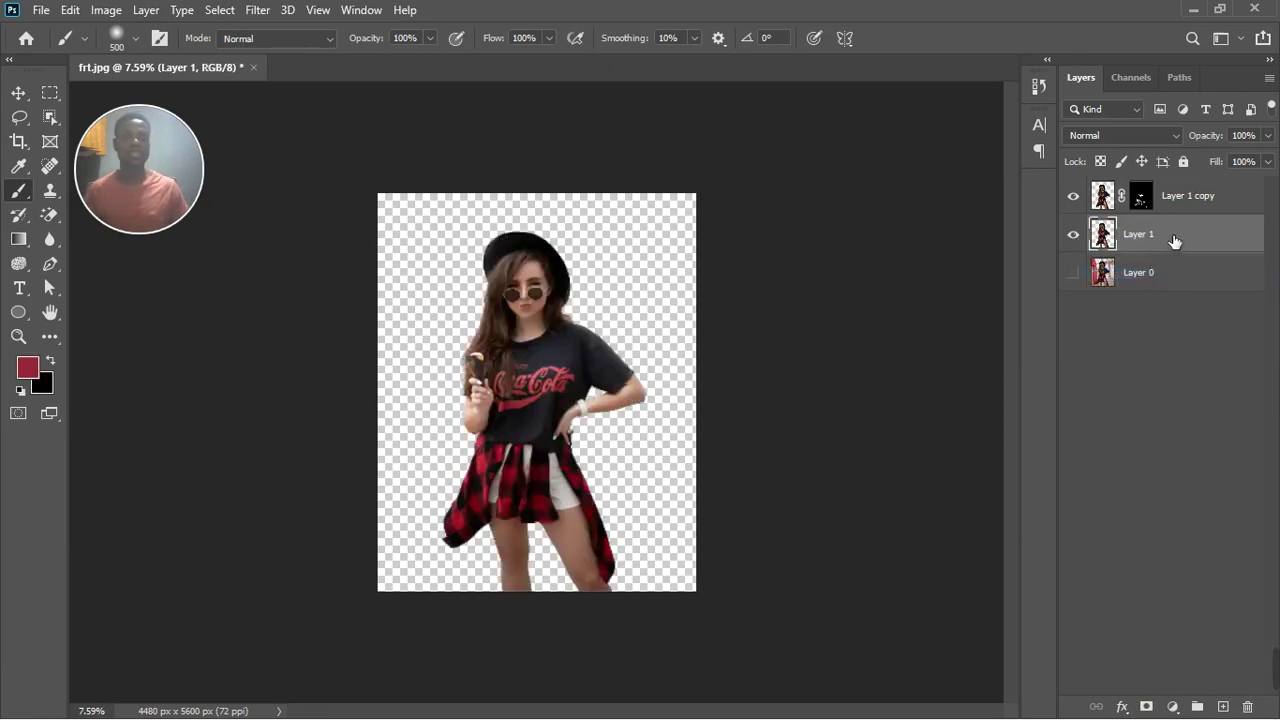
pyautogui.click(1075, 234)
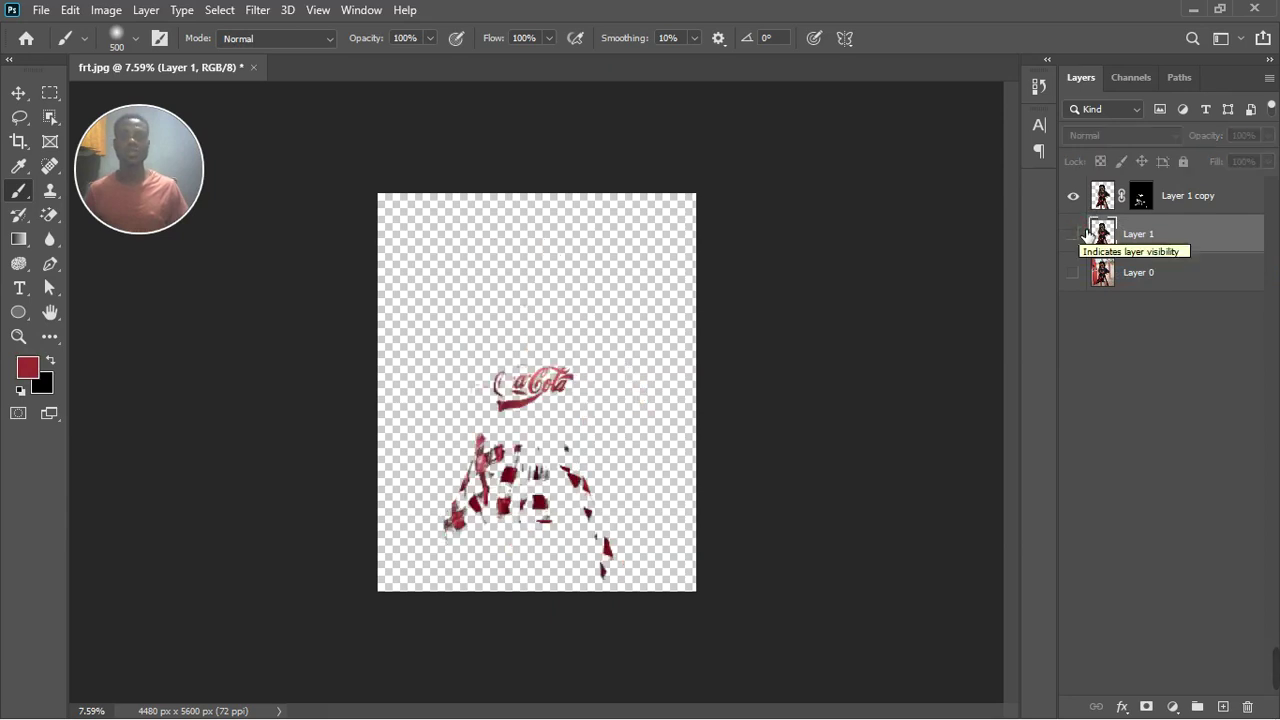
pyautogui.click(1074, 234)
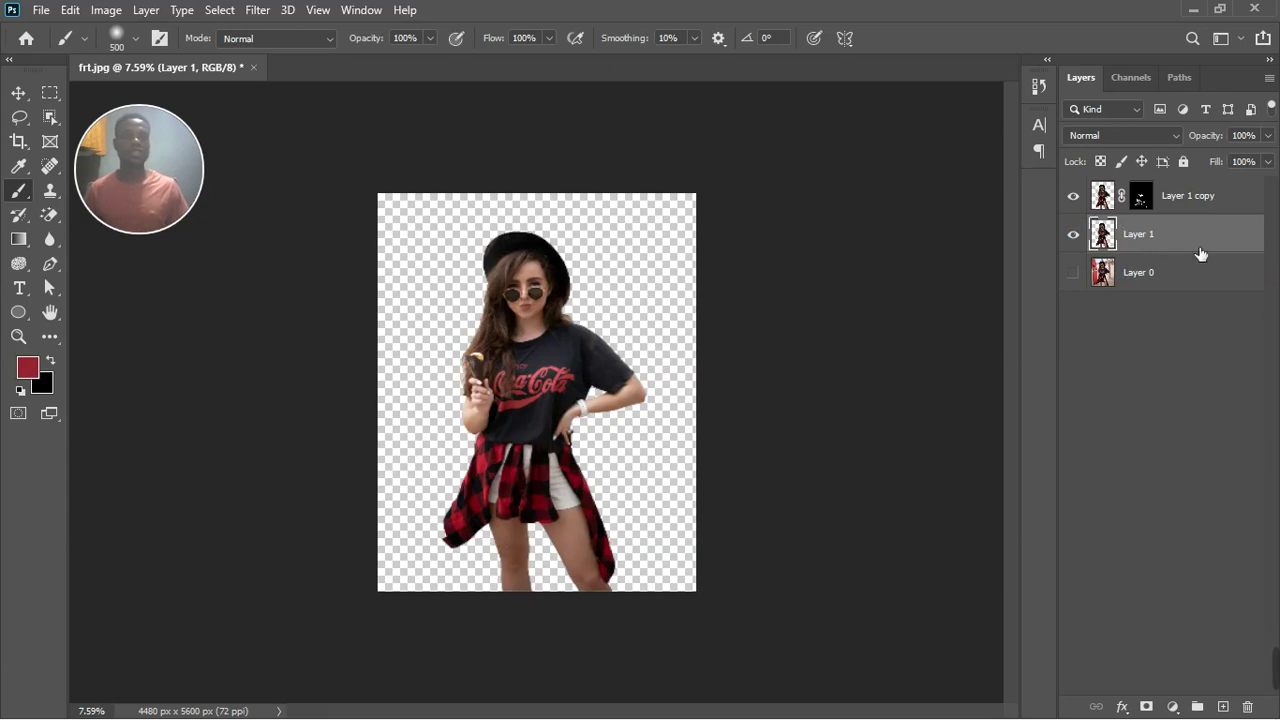
# - Add a Black & White adjustment layer directly above Layer 1, beneath the masked Layer 1 copy
pyautogui.click(1175, 706)
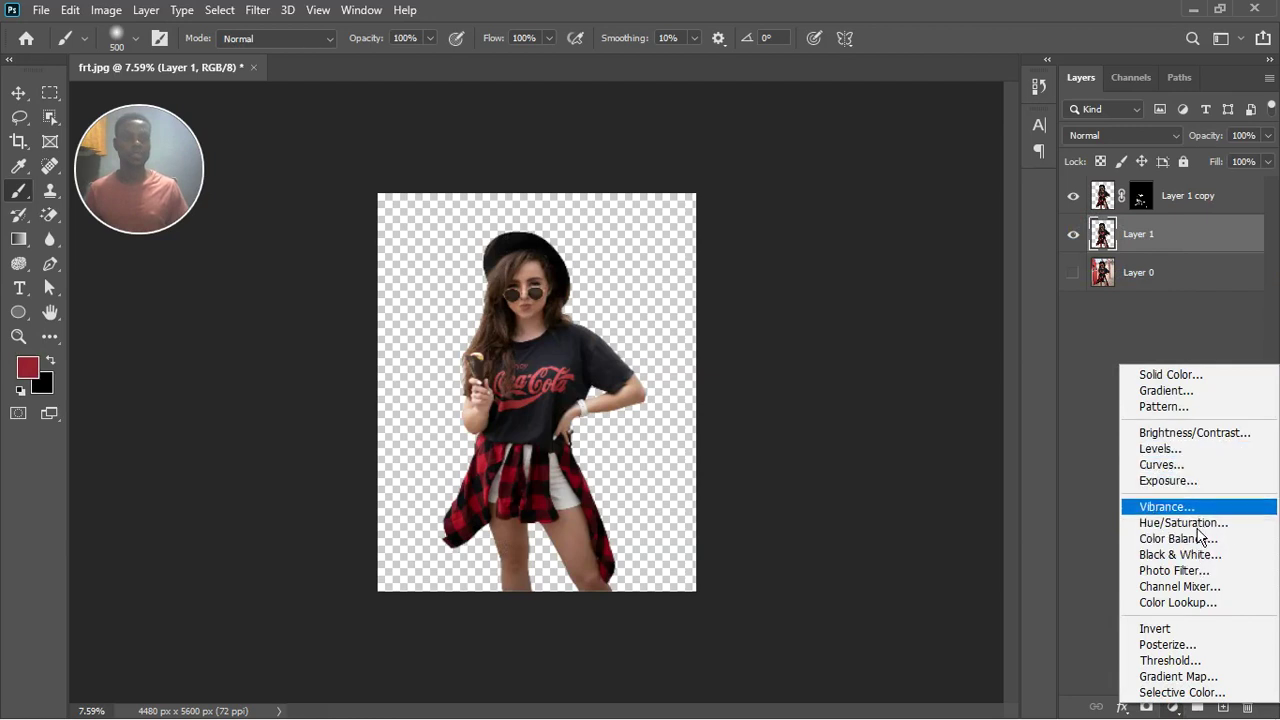
pyautogui.click(1158, 463)
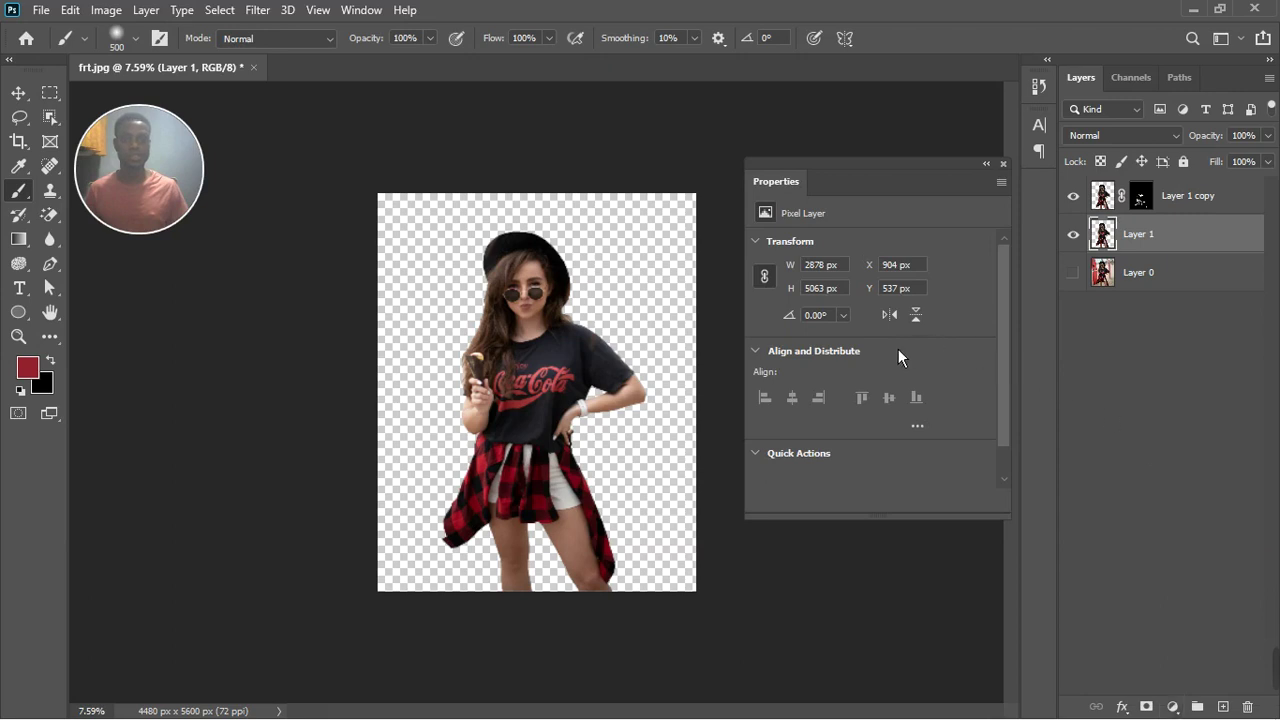
pyautogui.scroll(-2, 565, 410)
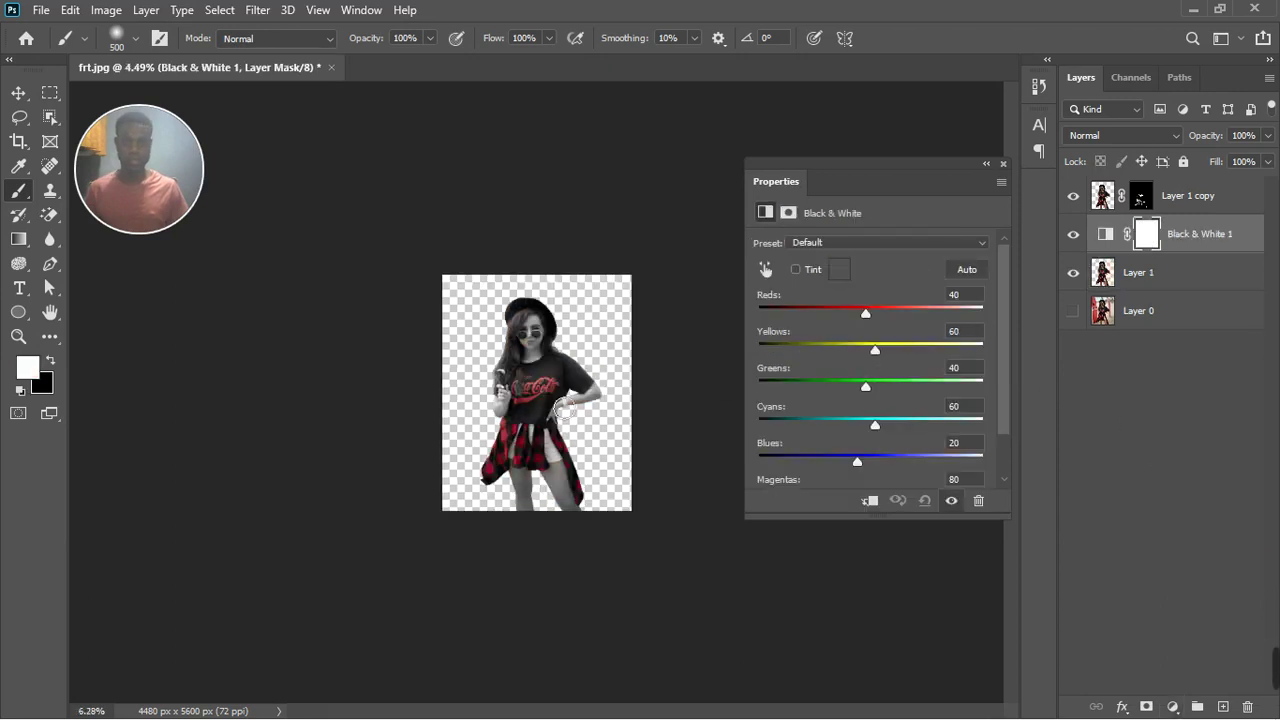
pyautogui.scroll(6, 575, 420)
pyautogui.scroll(-2, 583, 430)
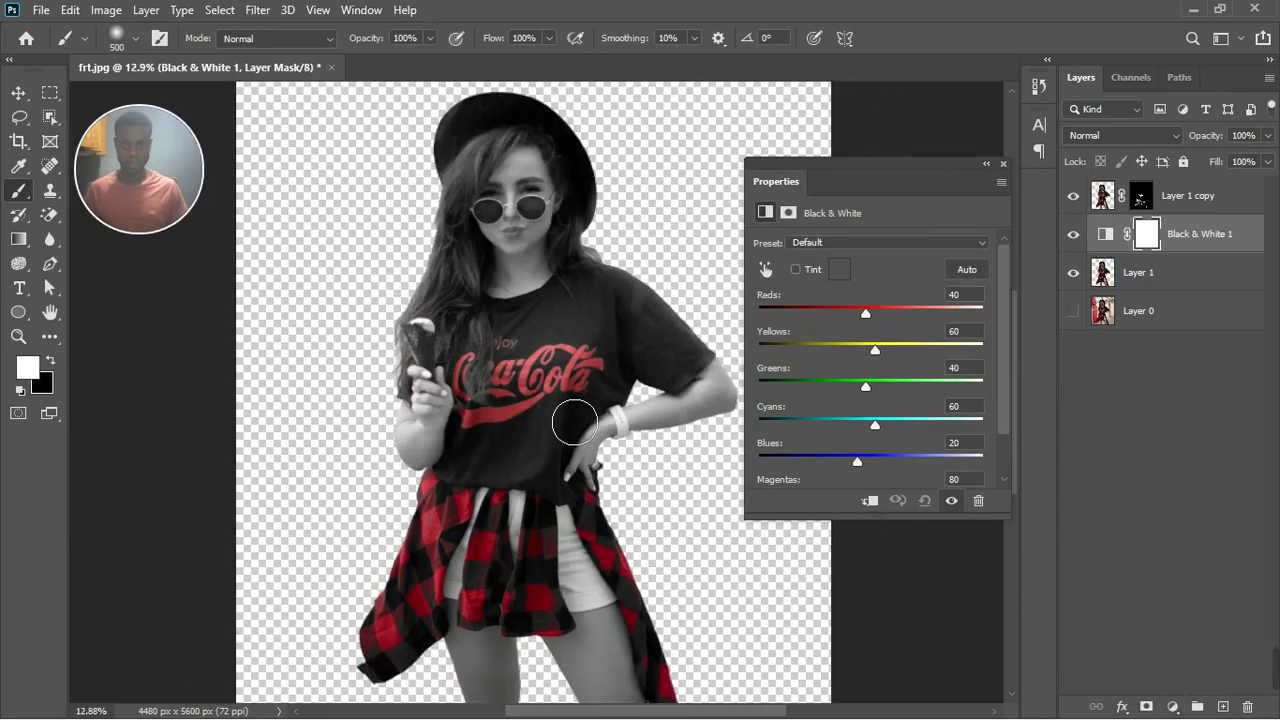
pyautogui.scroll(3, 583, 365)
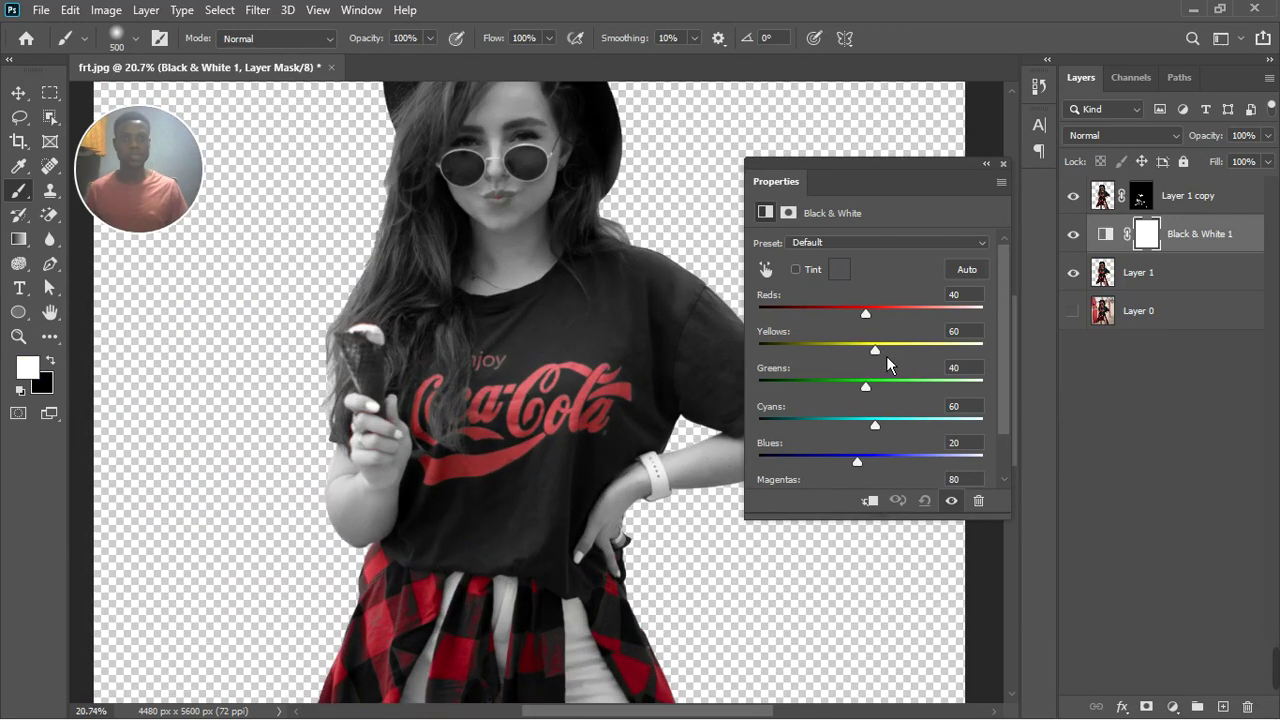
# - Set the Black & White adjustment to Reds 67, Yellows 106, Greens -17 and Cyans 42
pyautogui.moveTo(907, 353); pyautogui.dragTo(887, 317)
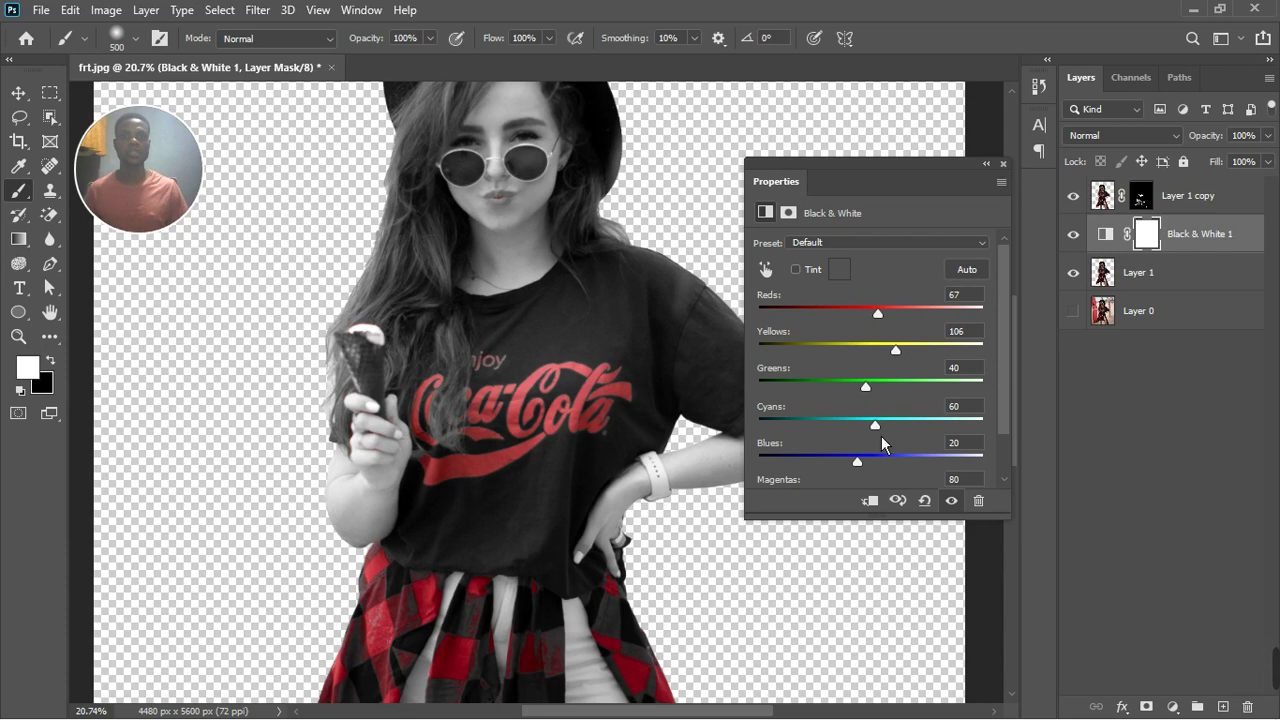
pyautogui.moveTo(885, 432); pyautogui.dragTo(840, 388)
pyautogui.scroll(-4, 585, 410)
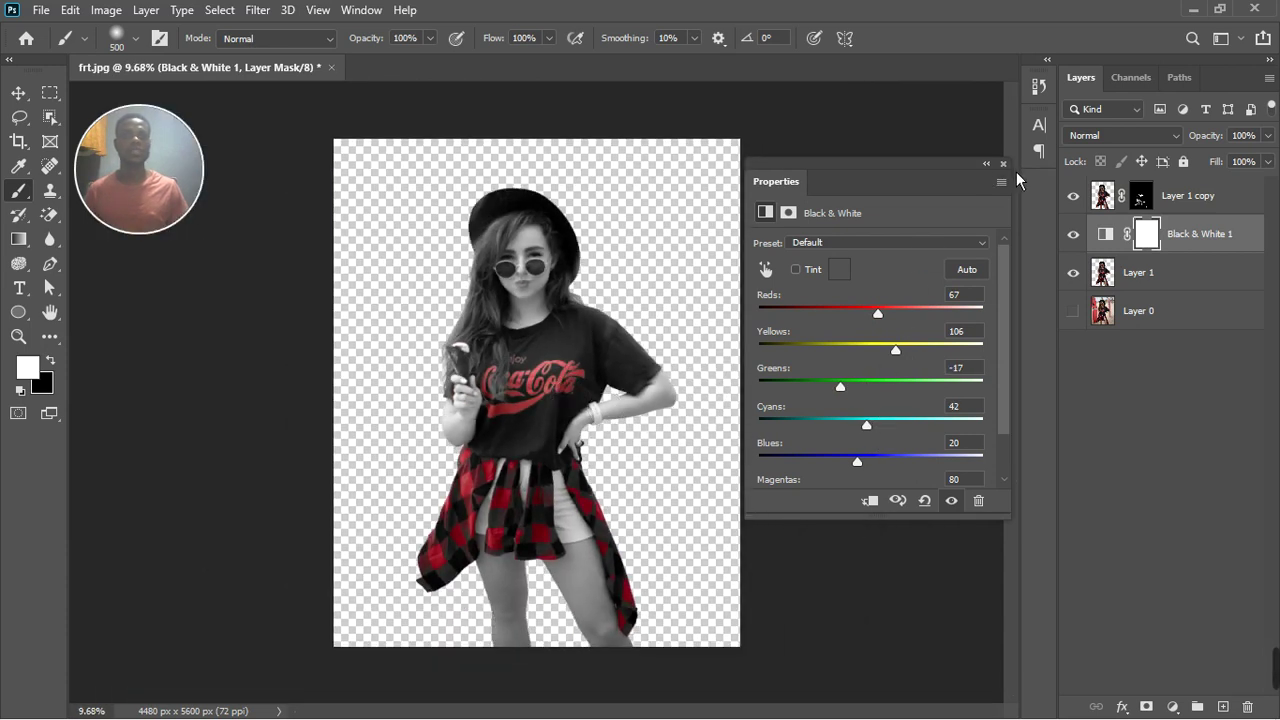
pyautogui.click(1015, 171)
pyautogui.scroll(1, 562, 369)
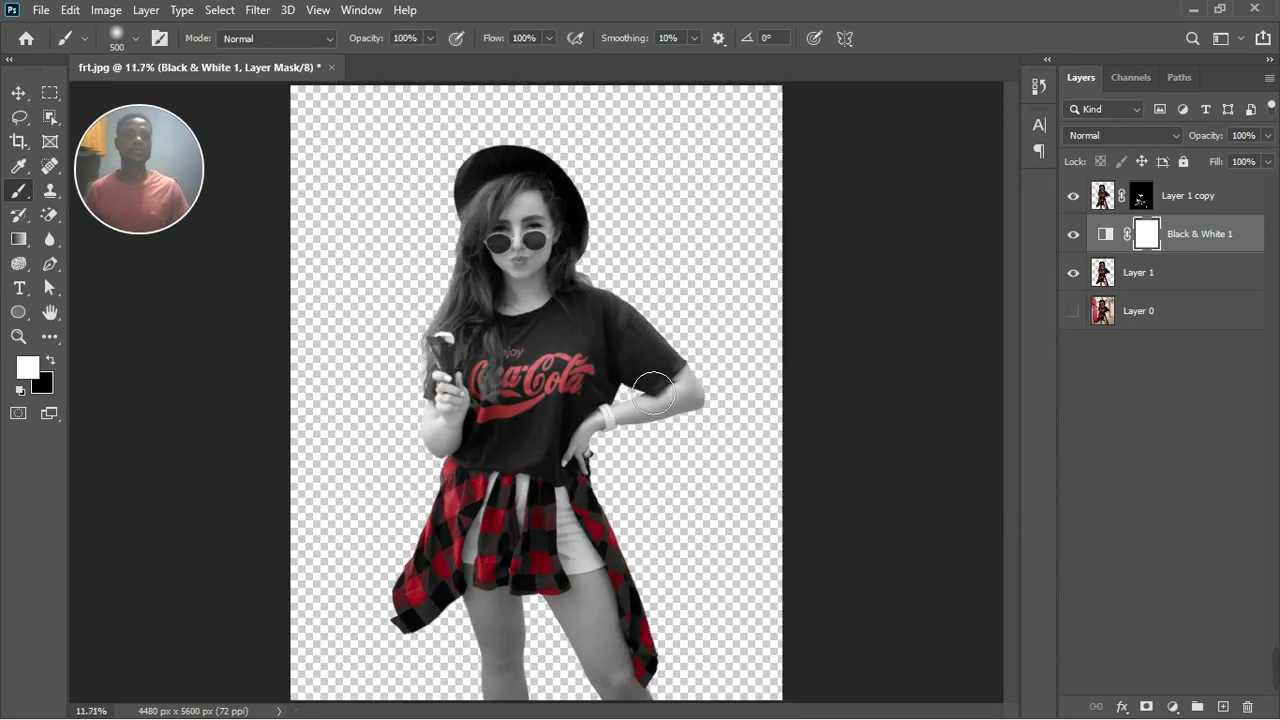
pyautogui.scroll(-2, 652, 393)
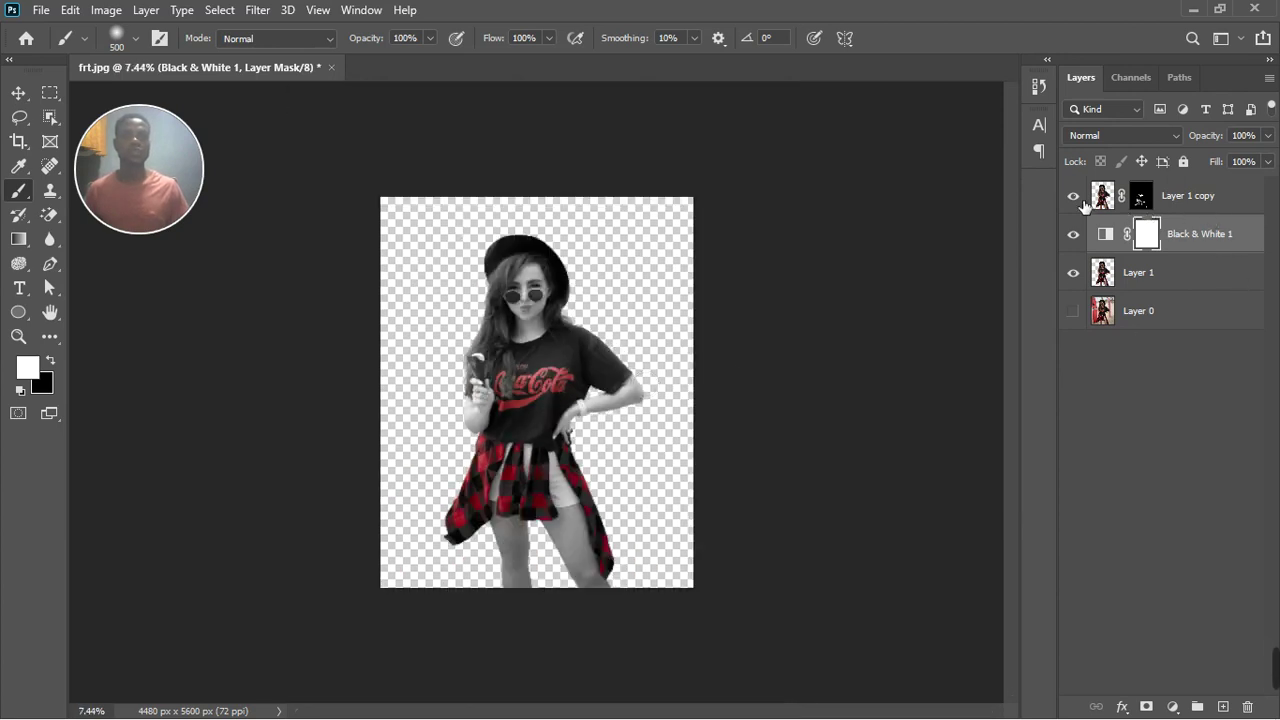
# - Group the Black & White 1 adjustment layer together with Layer 1
pyautogui.hotkey('alt', ']')
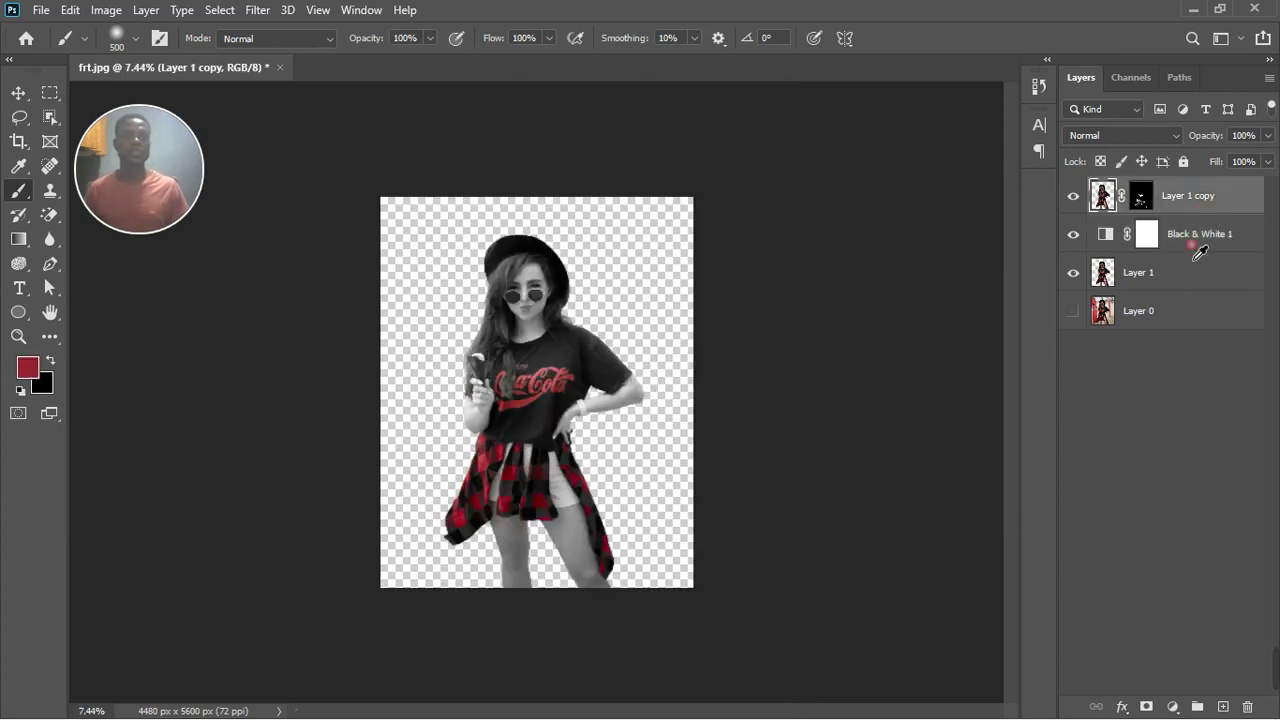
pyautogui.hotkey('alt', '[')
pyautogui.keyDown('shift'); pyautogui.click(1196, 274); pyautogui.keyUp('shift')
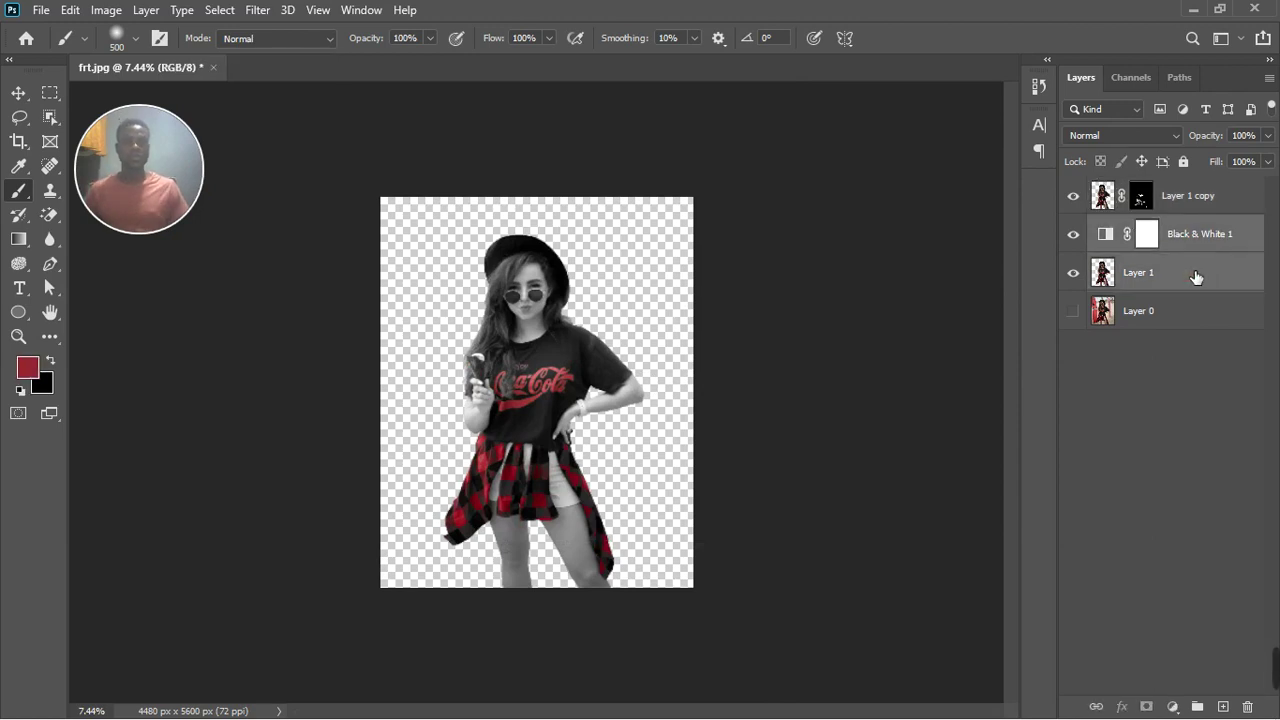
pyautogui.click(1197, 706)
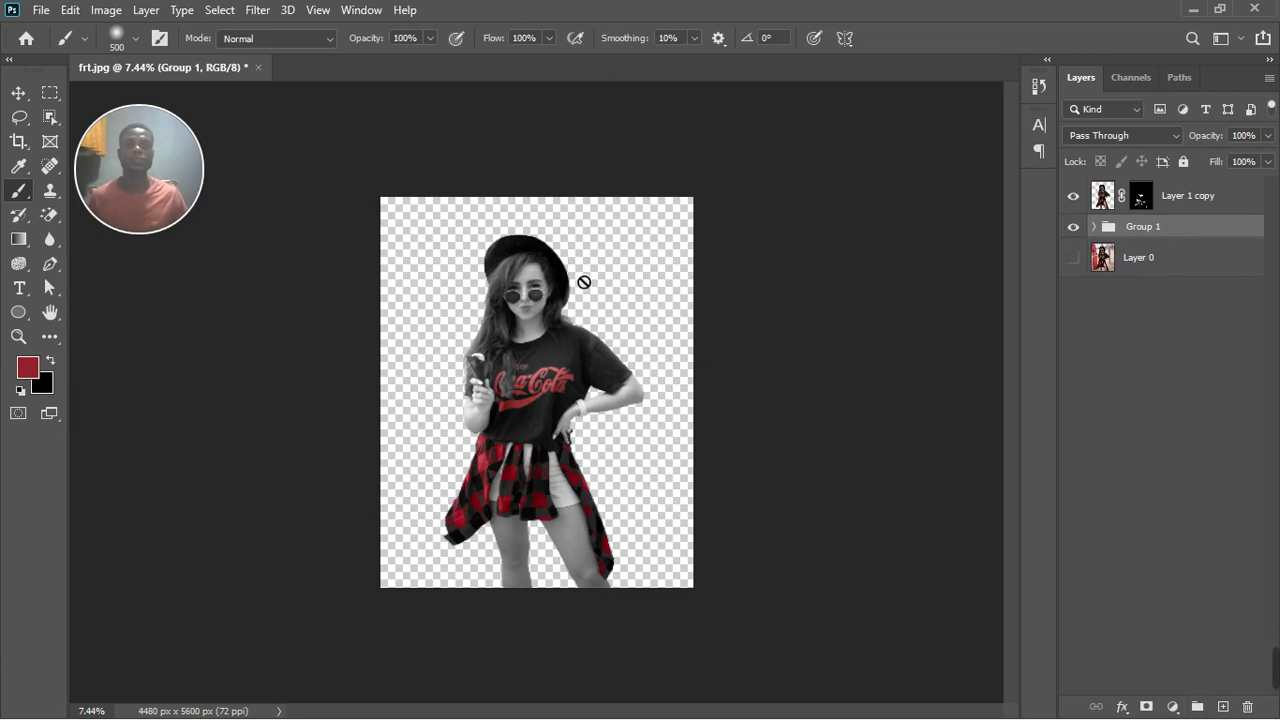
# - Add a white letter "A" in the Carbon Block font as a text layer above Layer 1 copy
pyautogui.click(1212, 206)
pyautogui.click(21, 293)
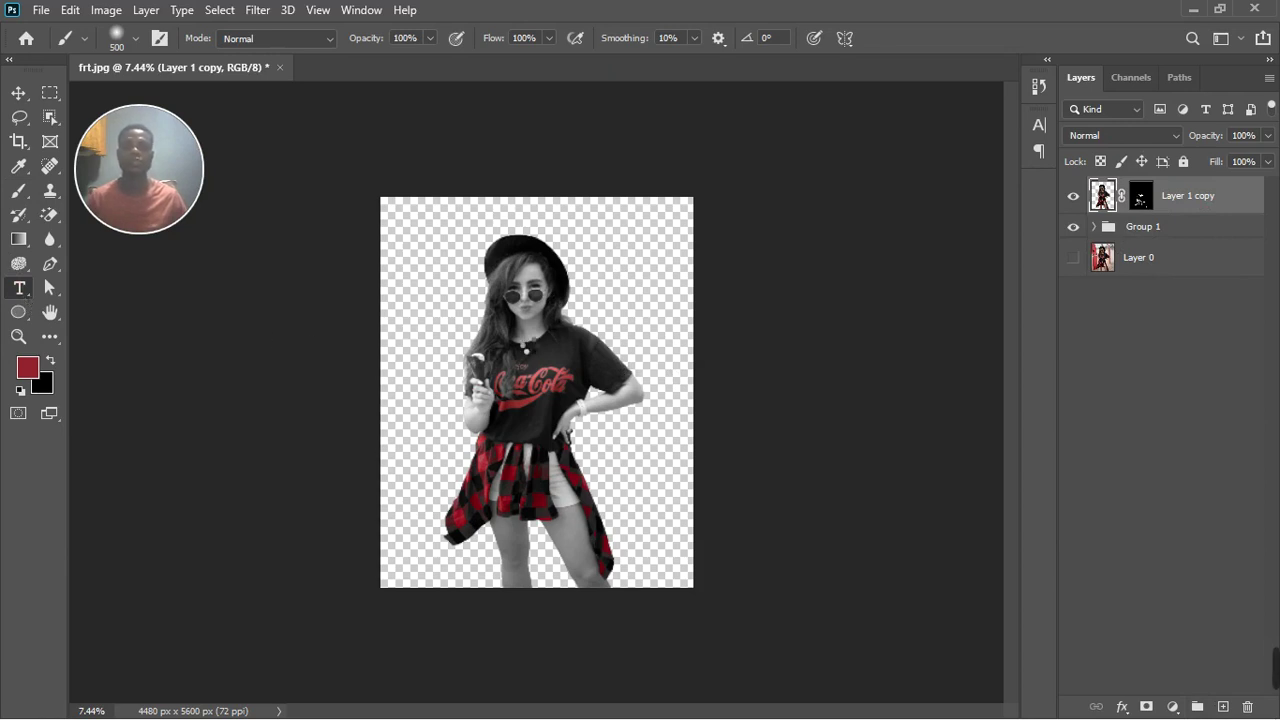
pyautogui.click(512, 404)
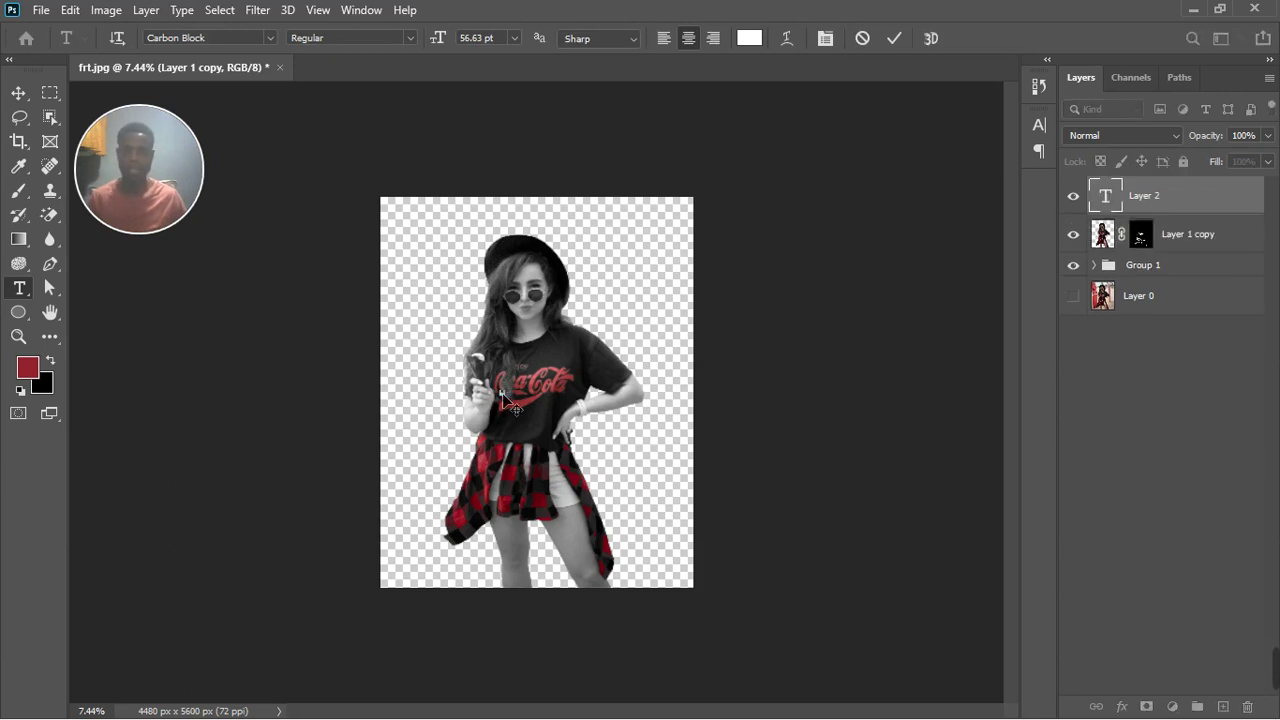
pyautogui.write('A')
pyautogui.click(18, 92)
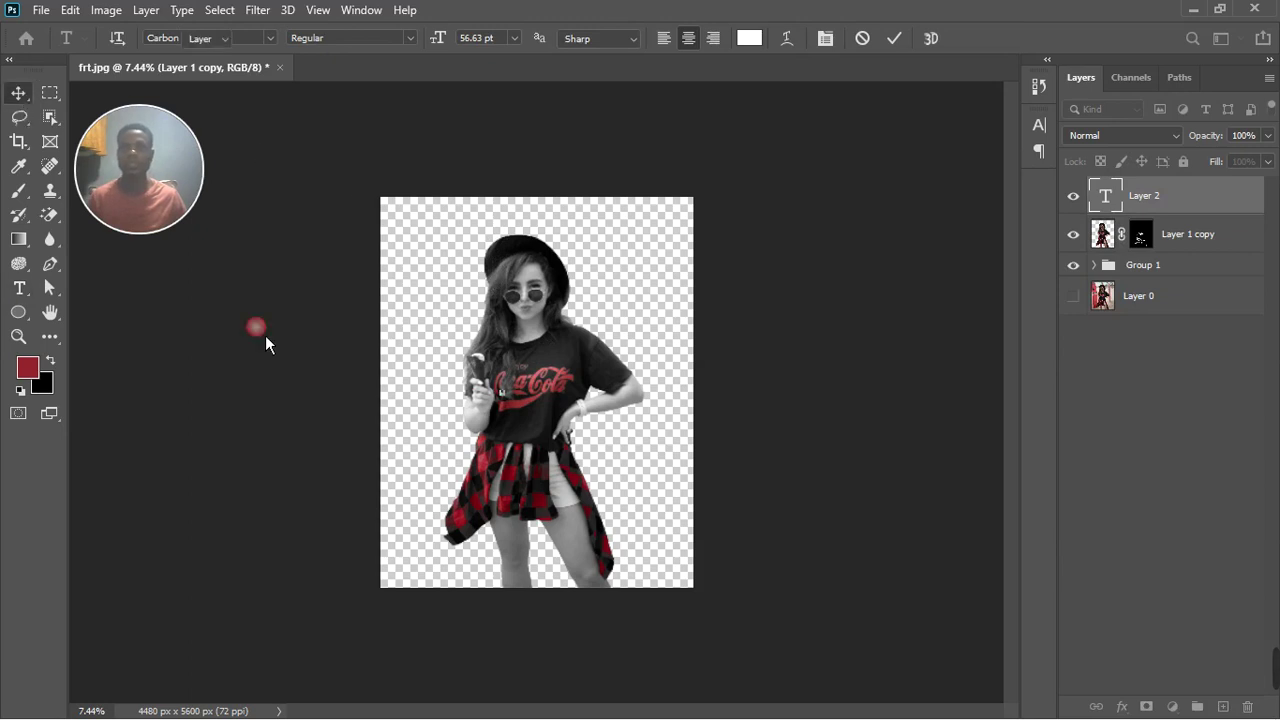
# - Scale the letter A up to about 11776% and centre it horizontally over the woman's body
pyautogui.scroll(2, 520, 410)
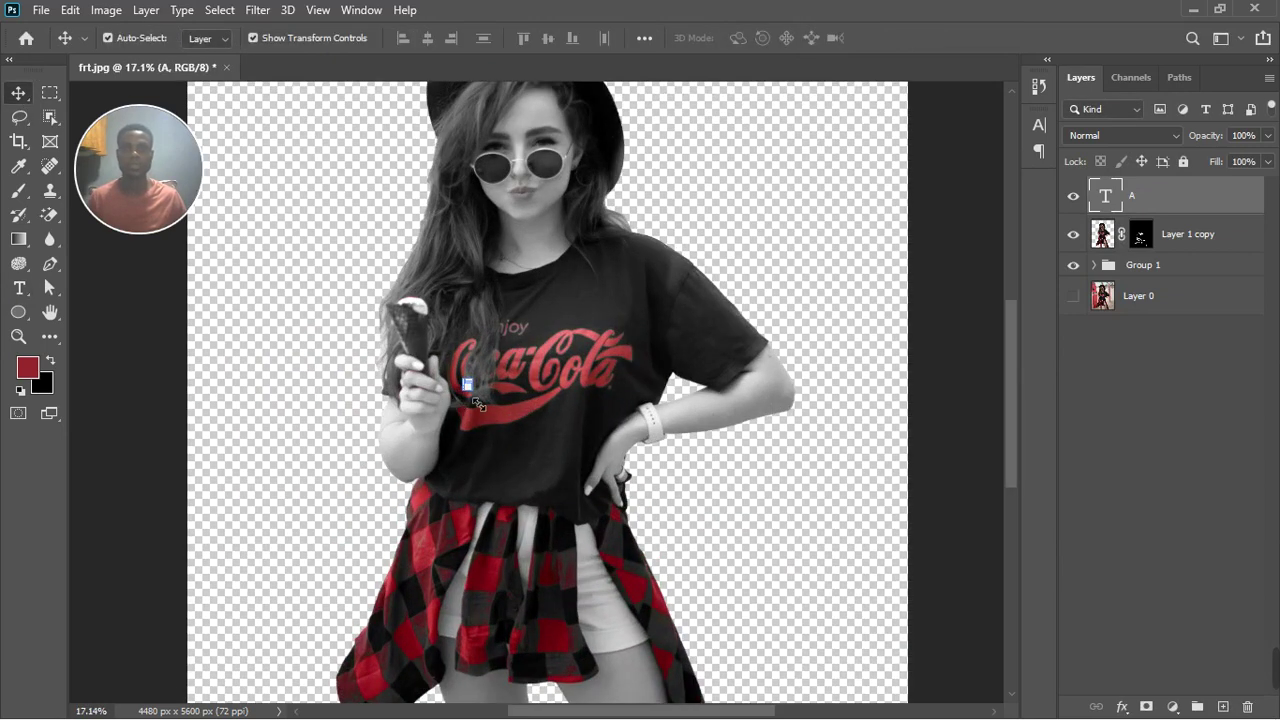
pyautogui.hotkey('ctrl', 't')
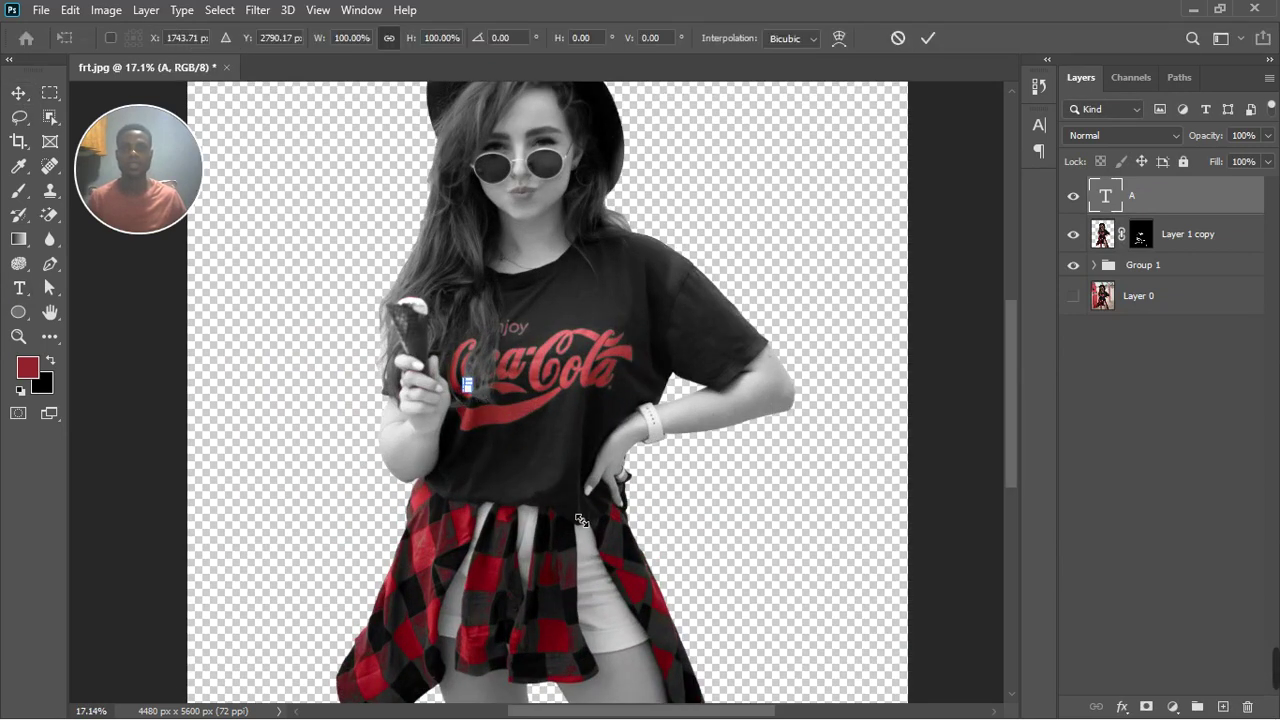
pyautogui.moveTo(582, 520); pyautogui.dragTo(626, 584)
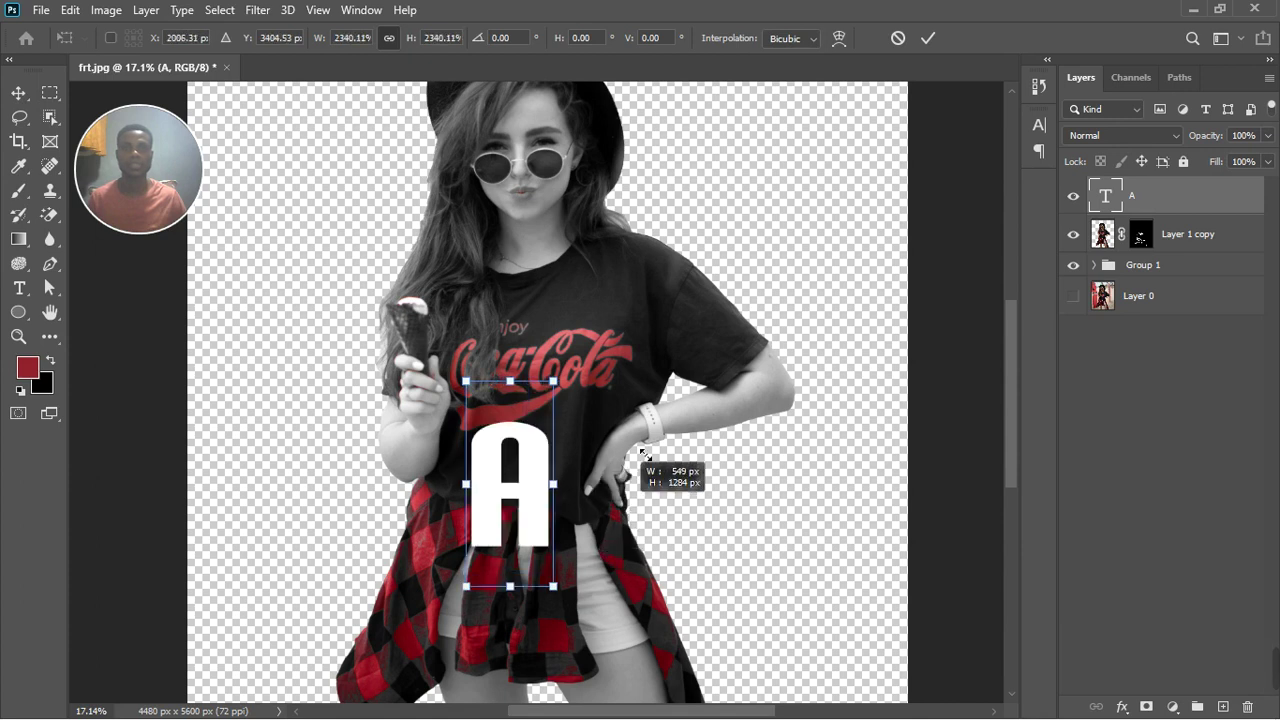
pyautogui.scroll(-2, 655, 396)
pyautogui.scroll(-1, 655, 396)
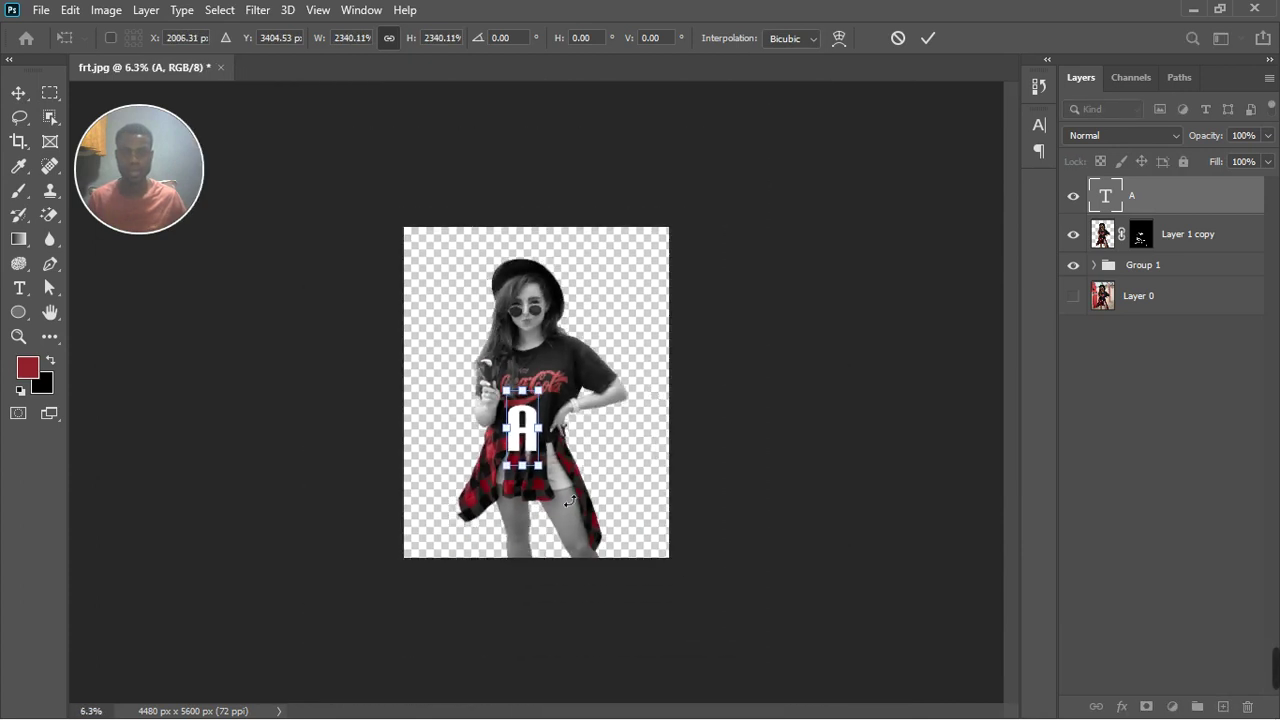
pyautogui.moveTo(540, 428); pyautogui.dragTo(667, 444)
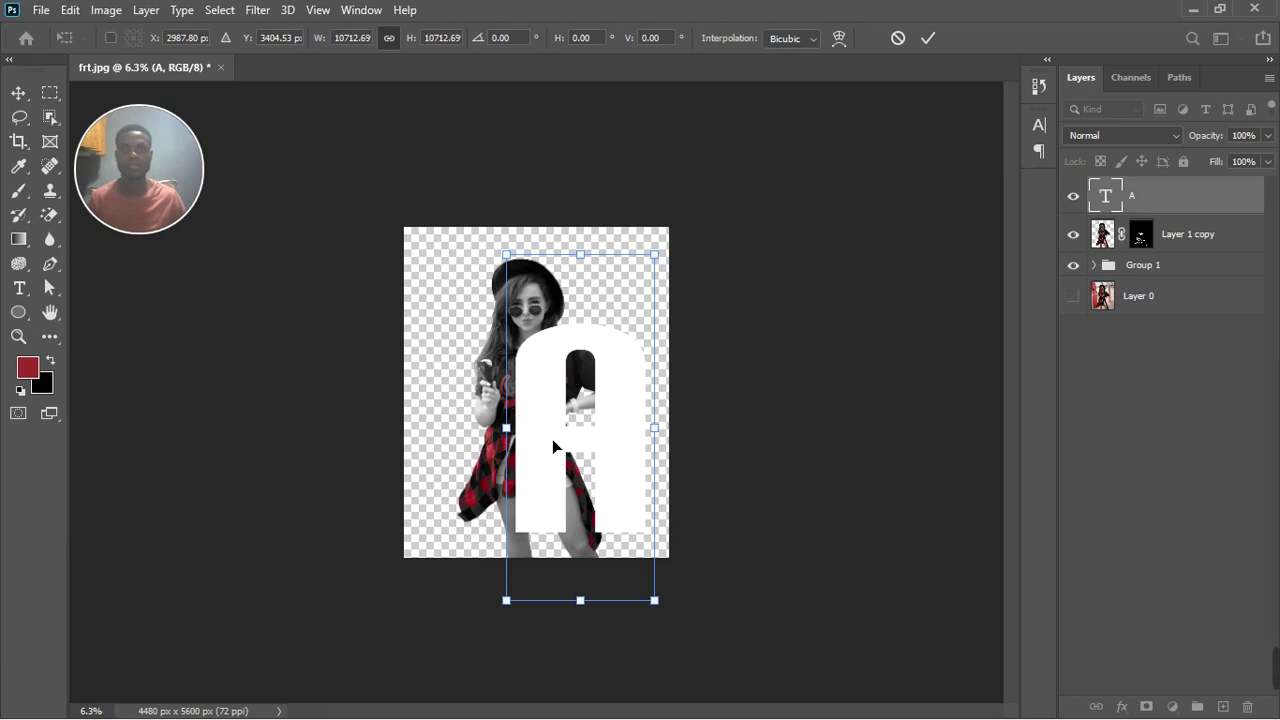
pyautogui.moveTo(547, 440); pyautogui.dragTo(503, 431)
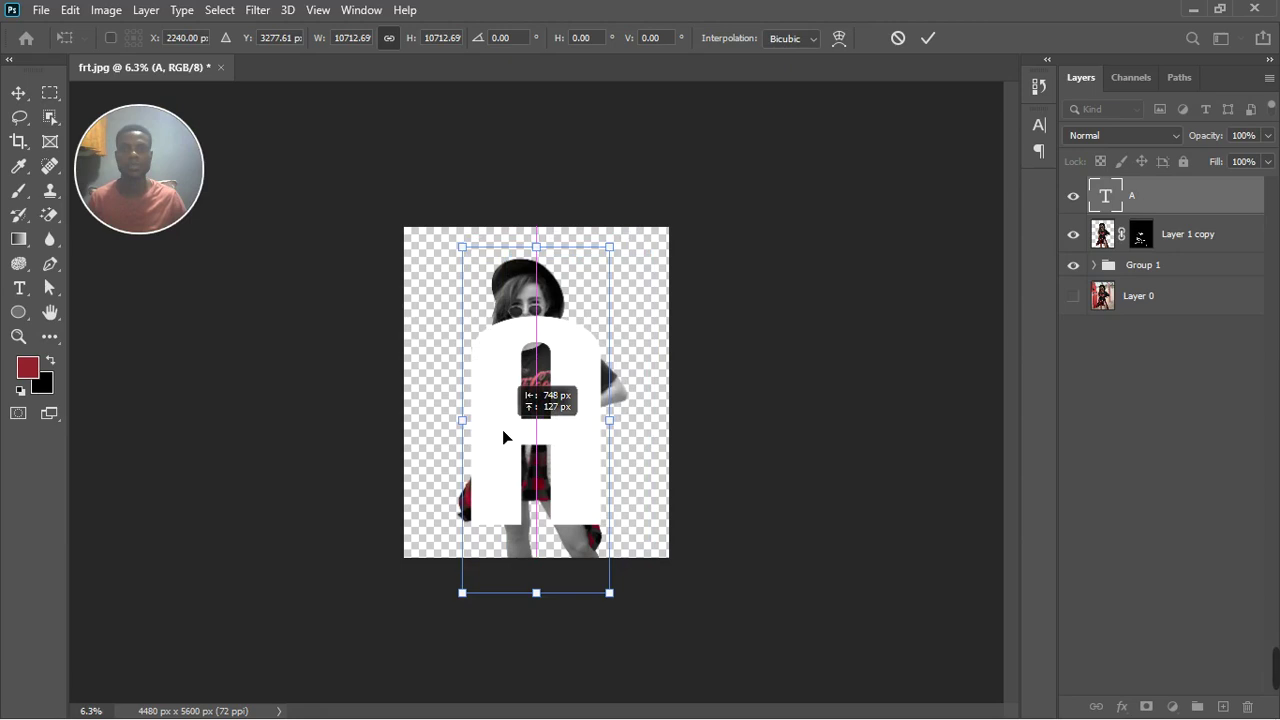
pyautogui.moveTo(625, 598); pyautogui.dragTo(662, 621)
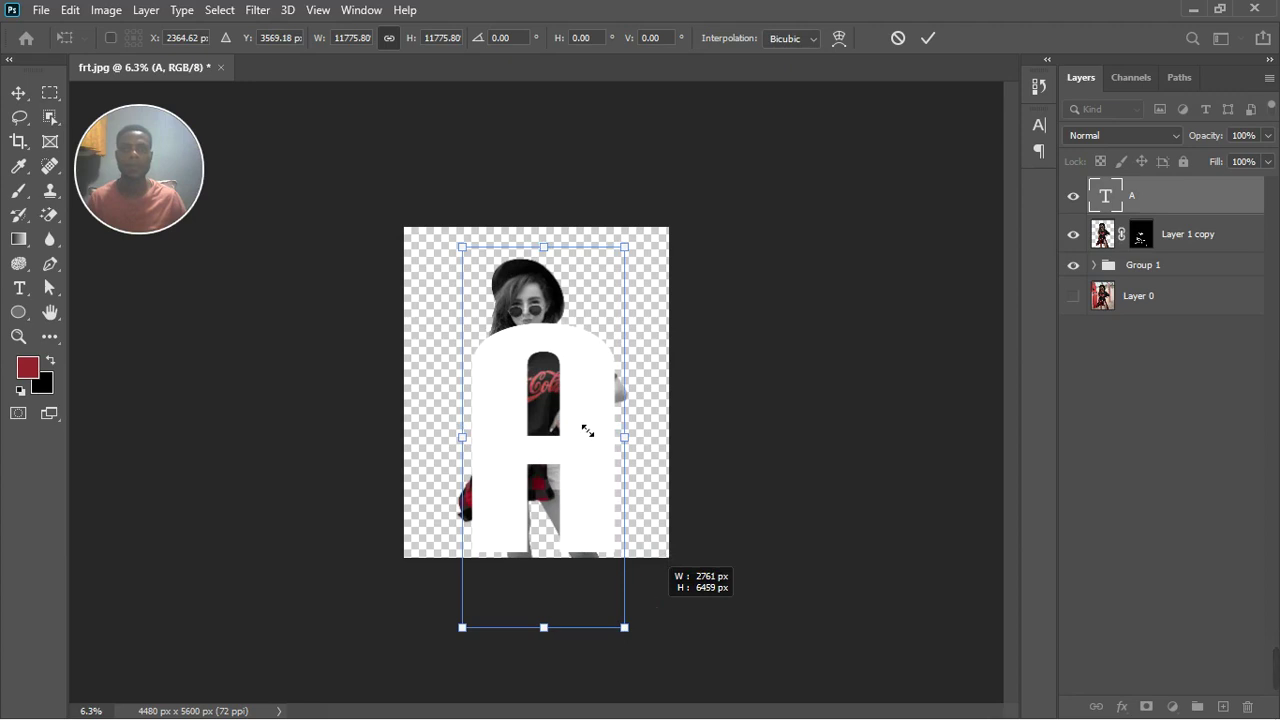
pyautogui.press('Return')
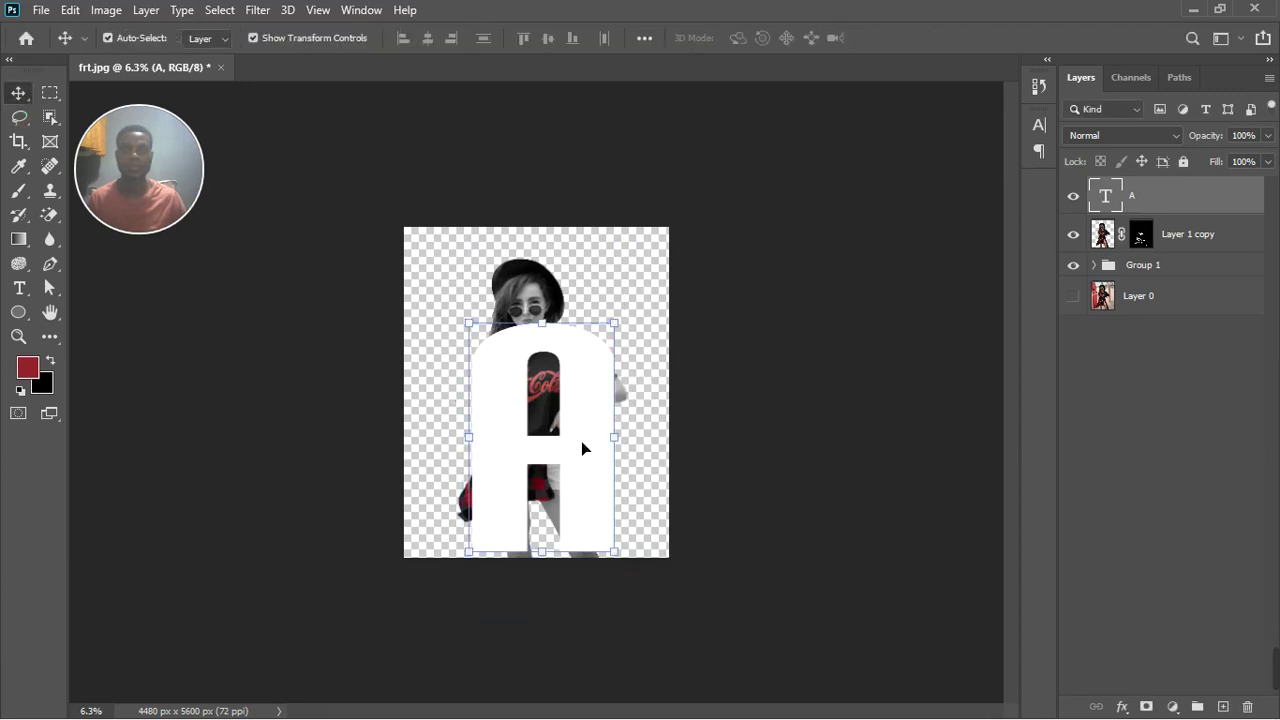
pyautogui.moveTo(583, 443); pyautogui.dragTo(572, 435)
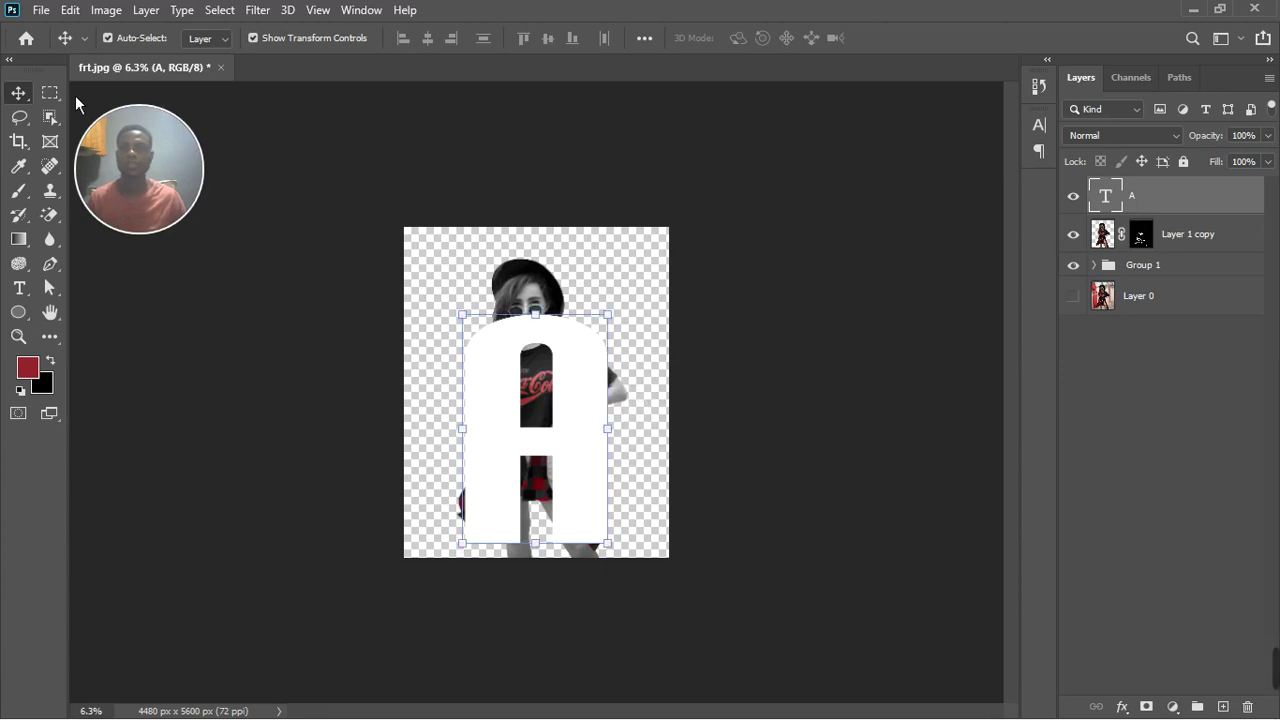
pyautogui.click(963, 431)
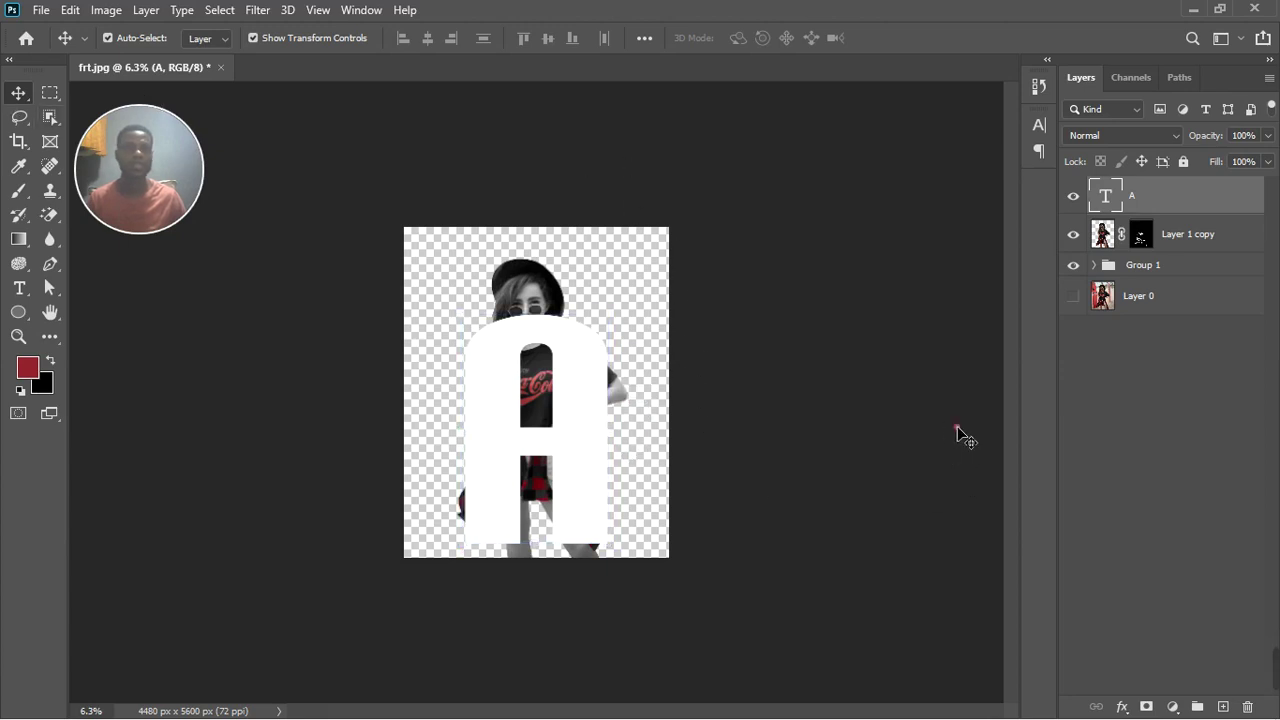
# - Move the text layer A below Layer 1 copy and into Group 1, and expand the group
pyautogui.click(1176, 203)
pyautogui.moveTo(1177, 203); pyautogui.dragTo(1203, 255)
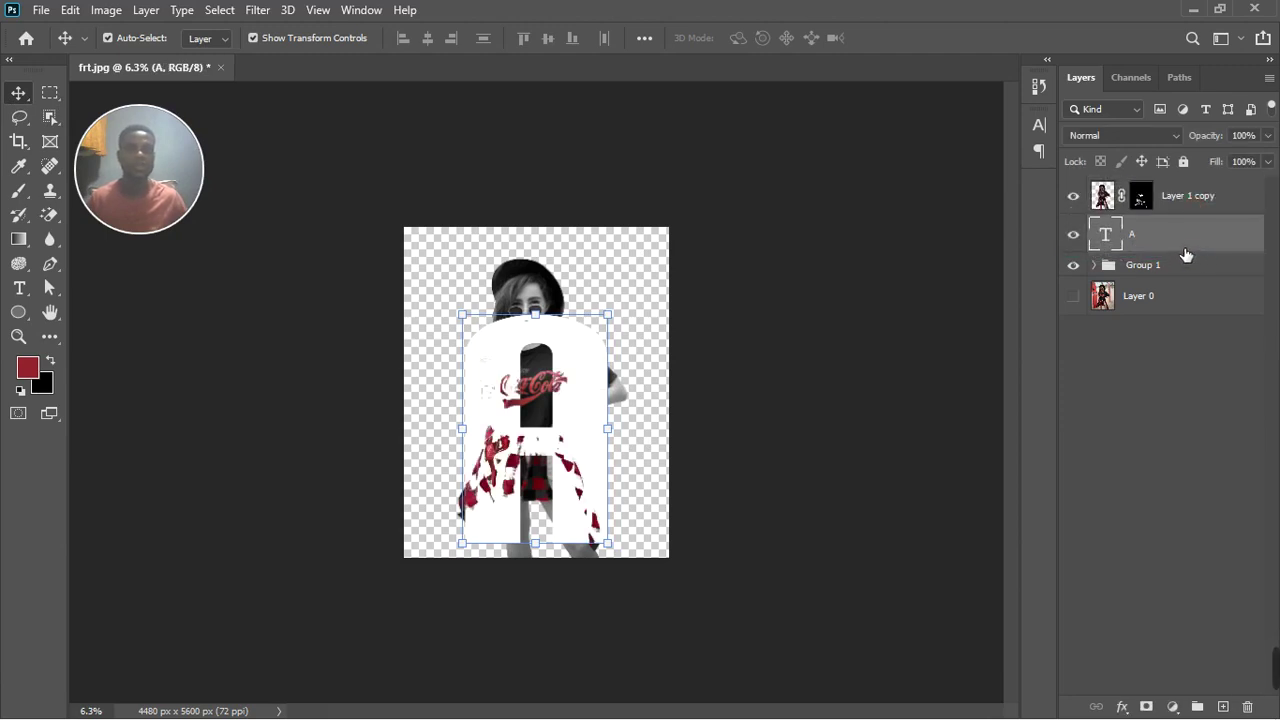
pyautogui.moveTo(1181, 249); pyautogui.dragTo(1192, 282)
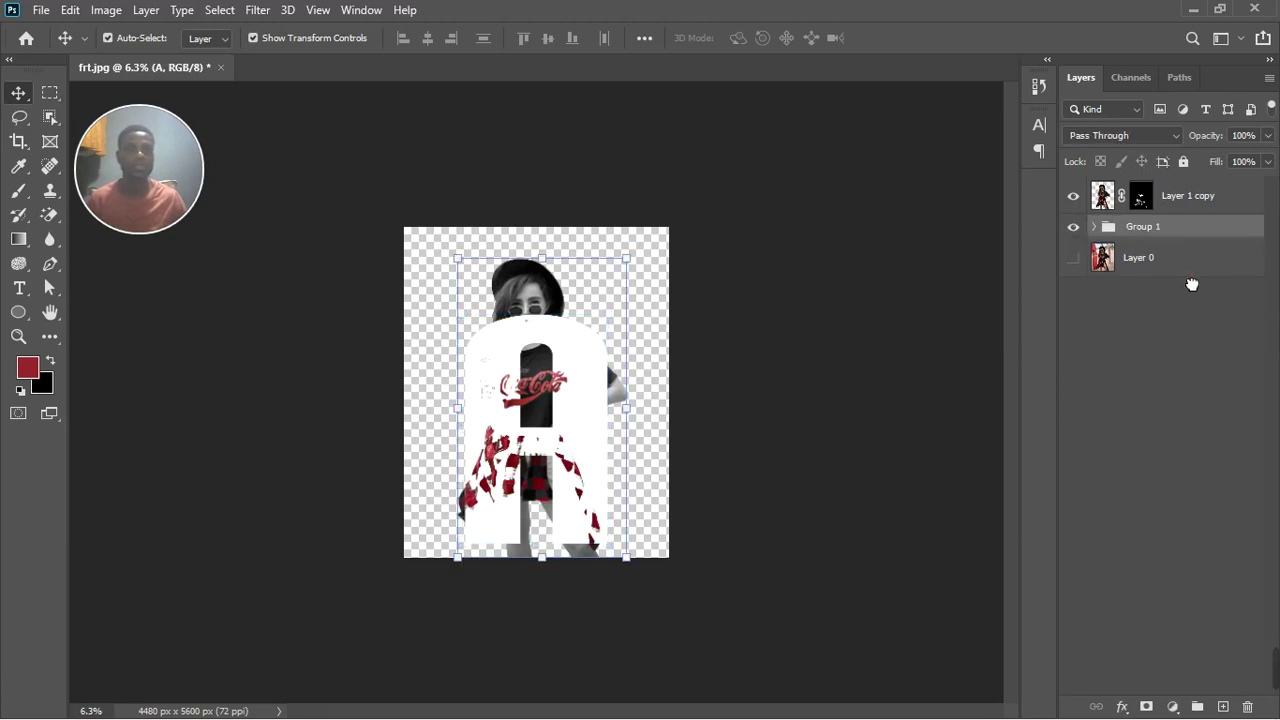
pyautogui.click(1095, 227)
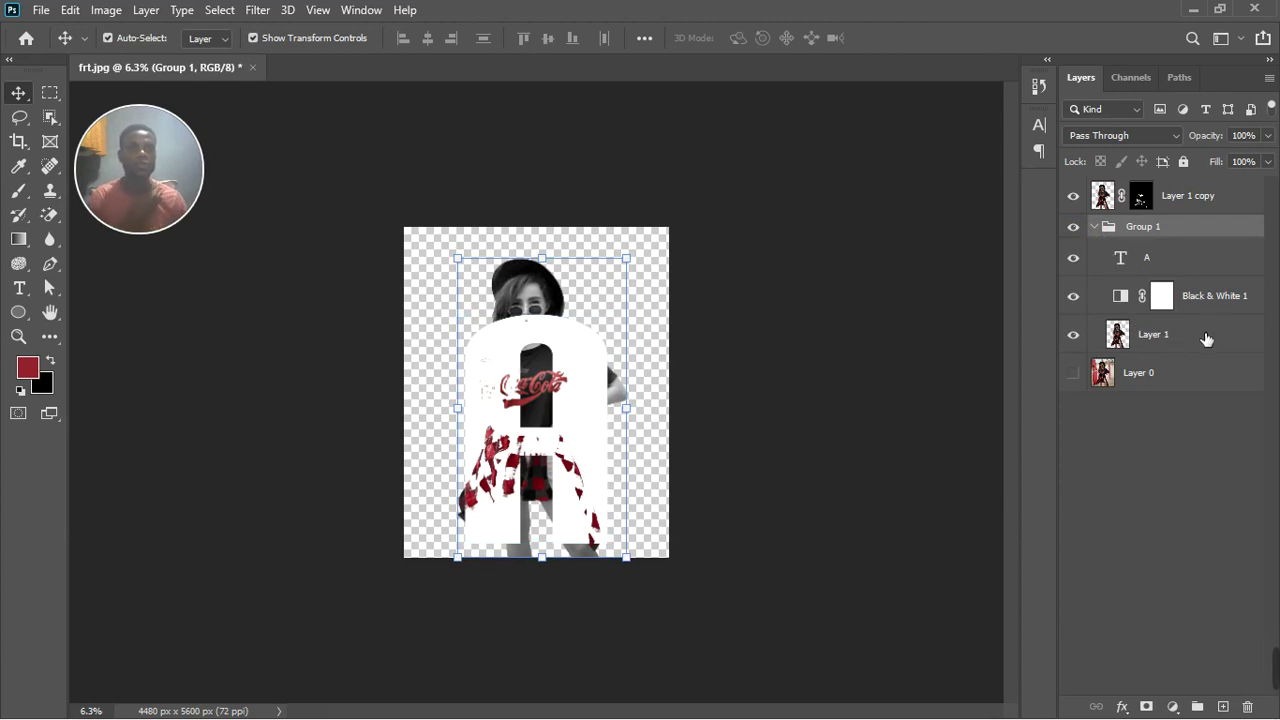
# - Clip Layer 1 to the letter A within Group 1 and move the Black & White 1 adjustment above it
pyautogui.moveTo(1206, 337); pyautogui.dragTo(1193, 256)
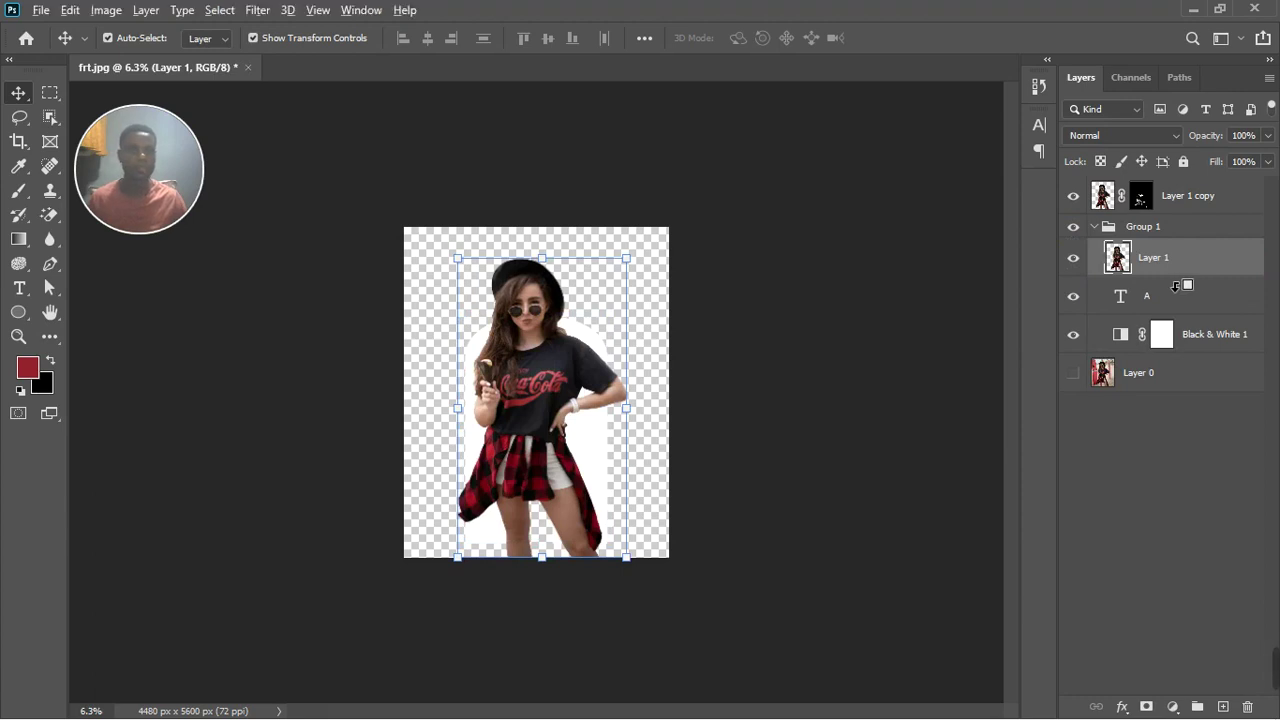
pyautogui.keyDown('alt'); pyautogui.click(1176, 289); pyautogui.keyUp('alt')
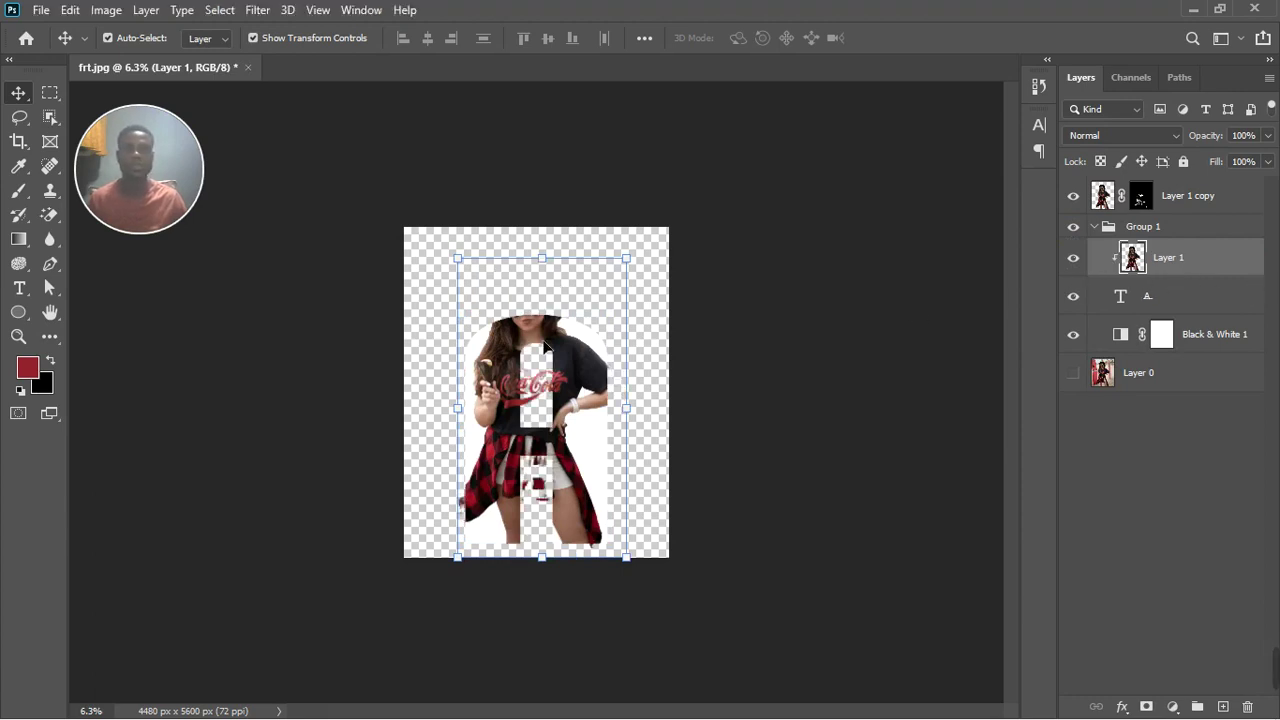
pyautogui.scroll(4, 547, 374)
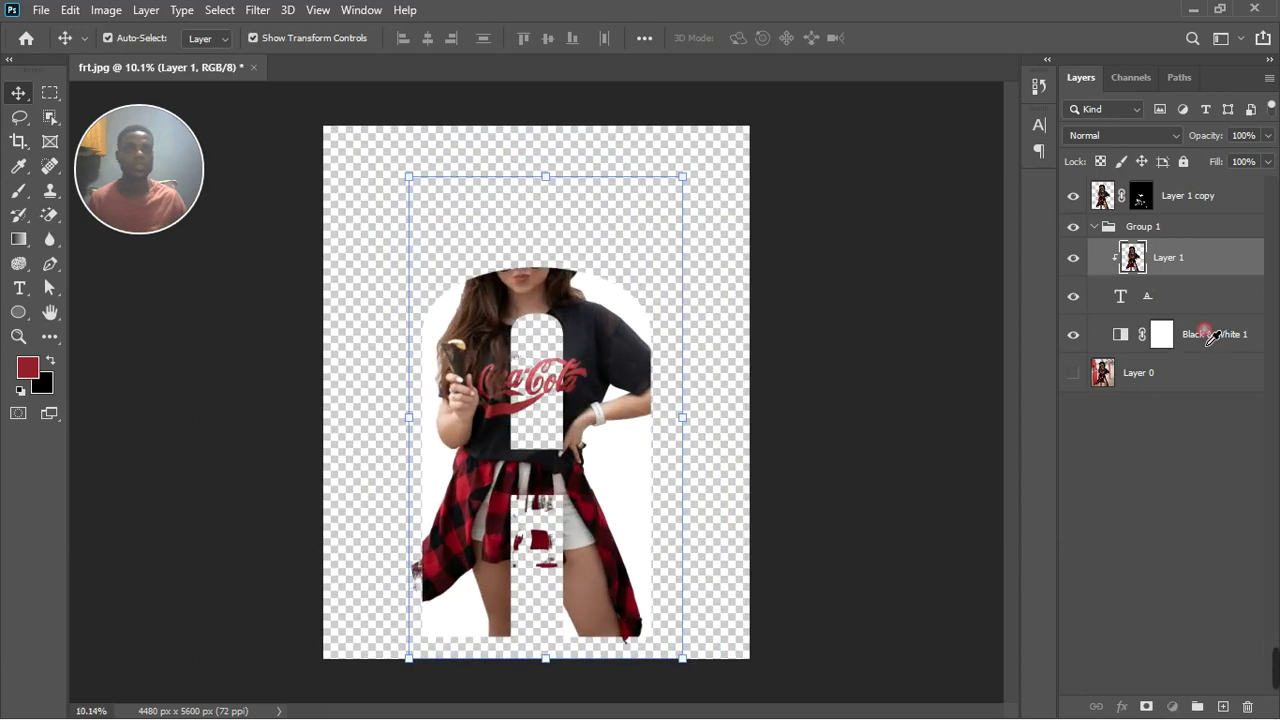
pyautogui.moveTo(1220, 346); pyautogui.dragTo(1197, 257)
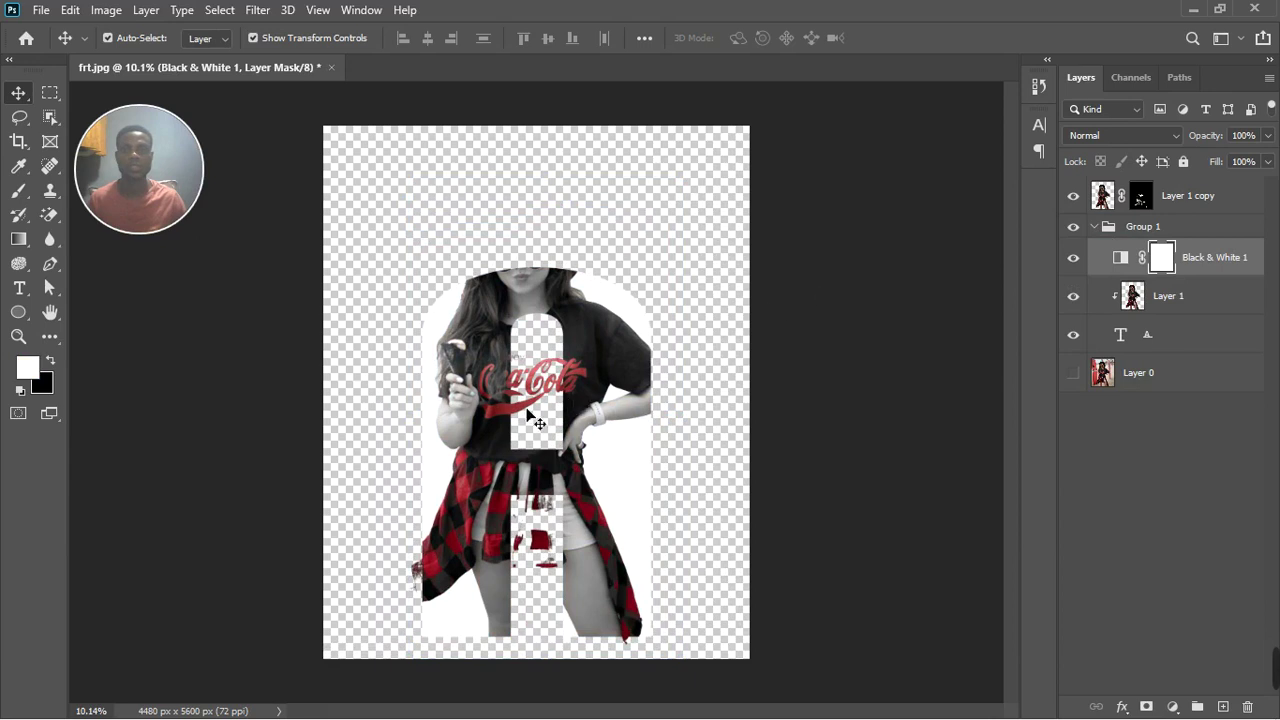
# - Move Layer 1 copy to the top of Group 1 and turn it into a clipping mask
pyautogui.click(1214, 210)
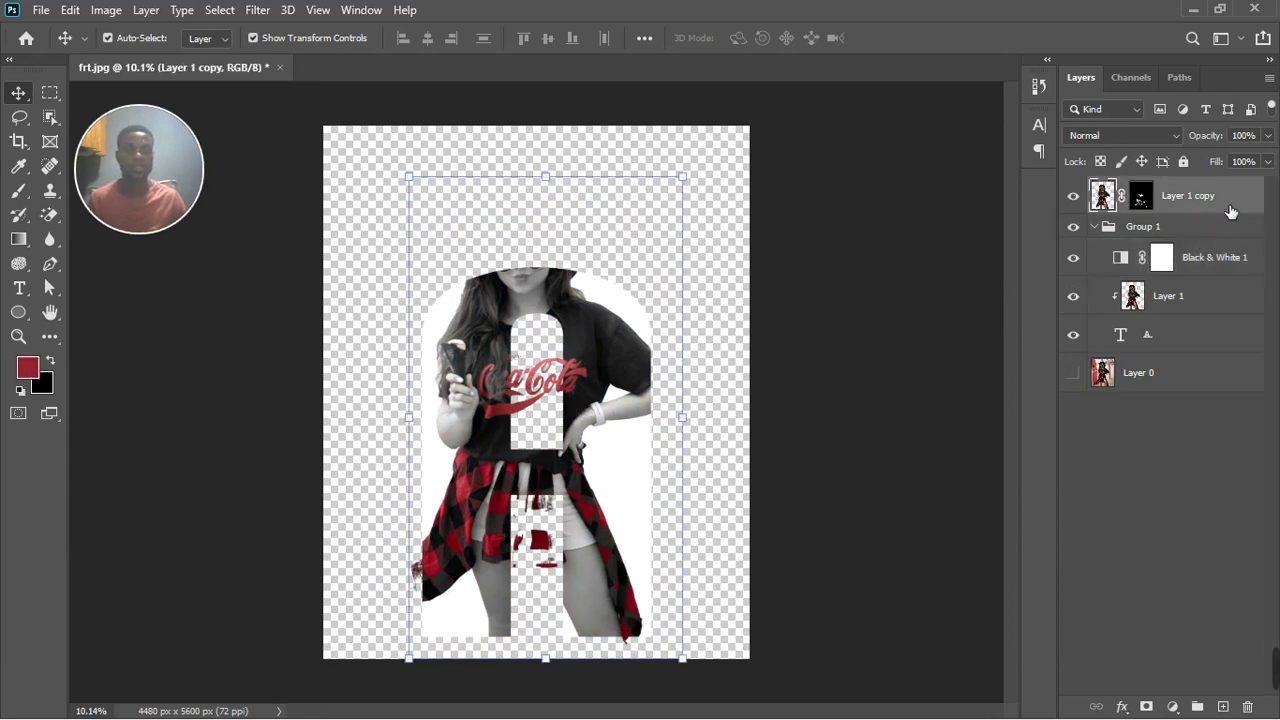
pyautogui.moveTo(1230, 211); pyautogui.dragTo(1239, 250)
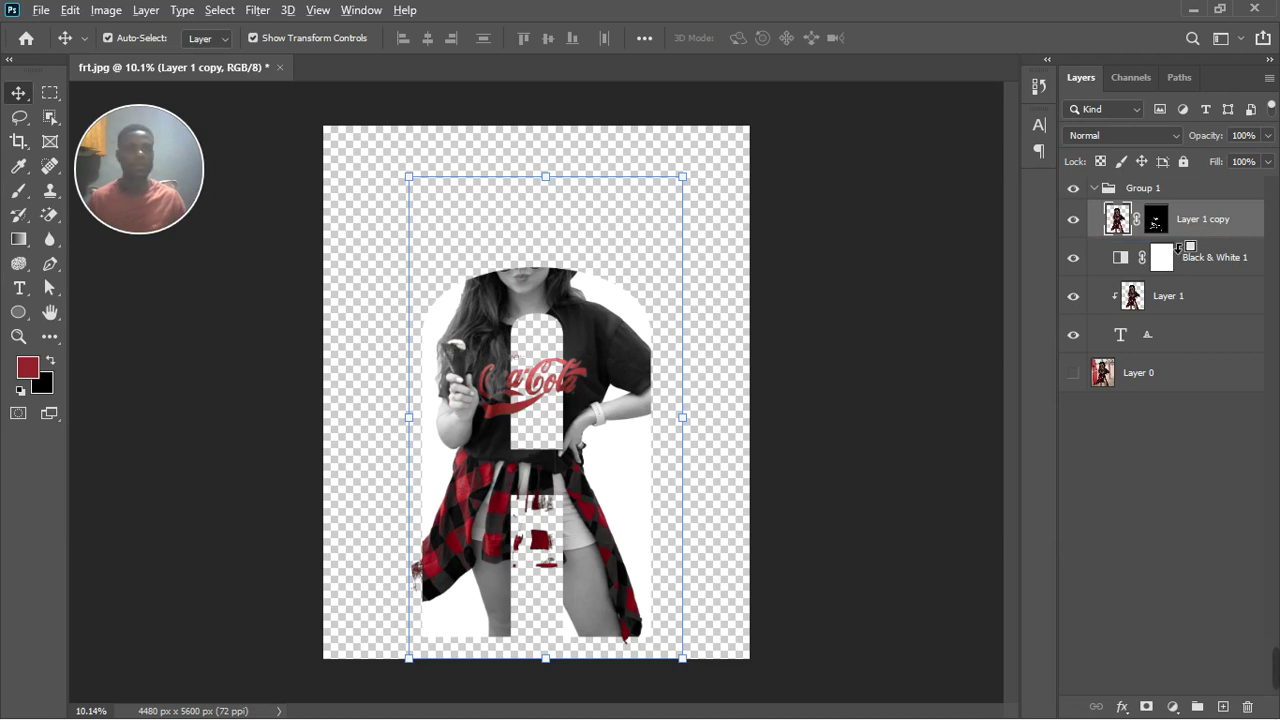
pyautogui.hotkey('ctrl', 'alt', 'g')
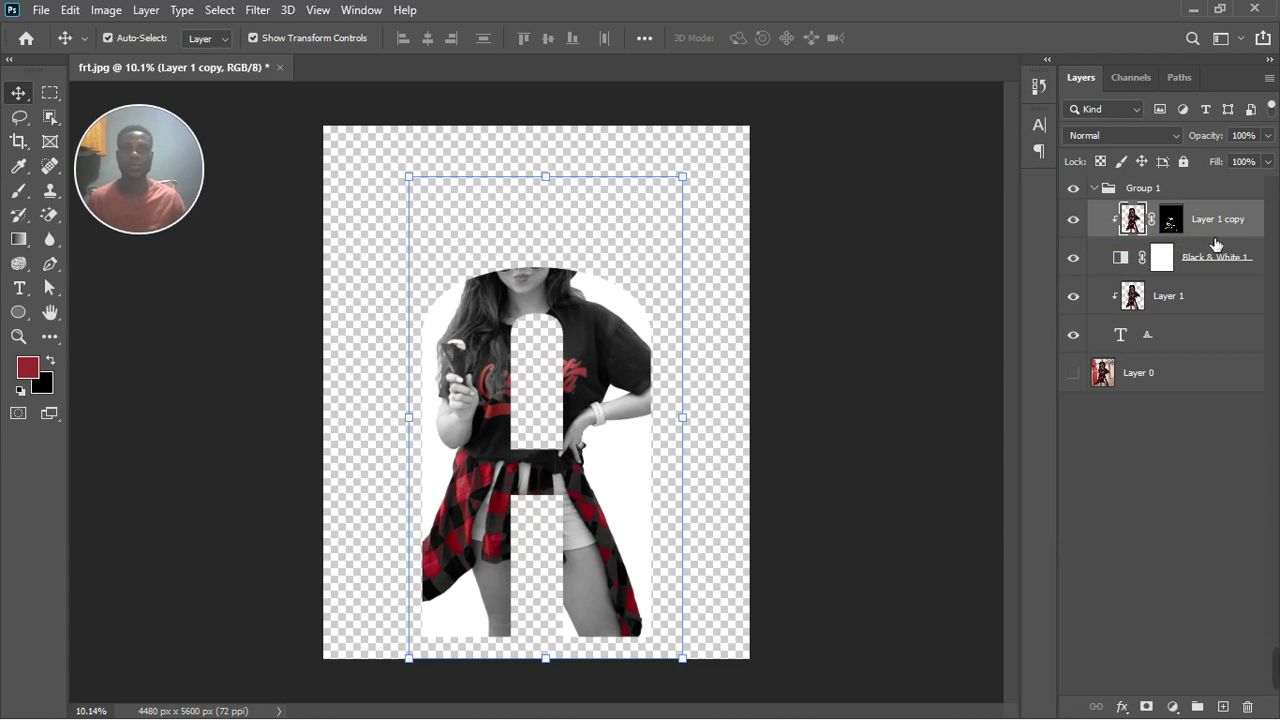
# - Duplicate Layer 1 and move the copy out of Group 1 to the top of the layer stack
pyautogui.click(1224, 301)
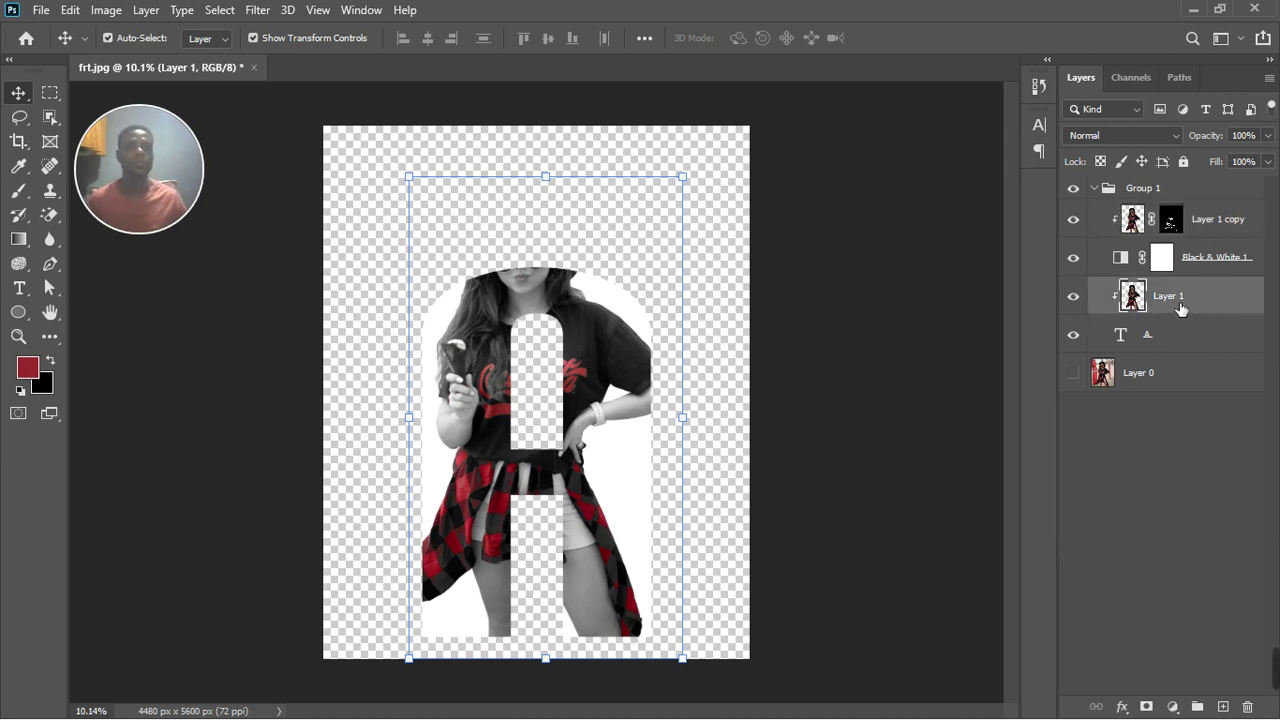
pyautogui.hotkey('ctrl', 'j')
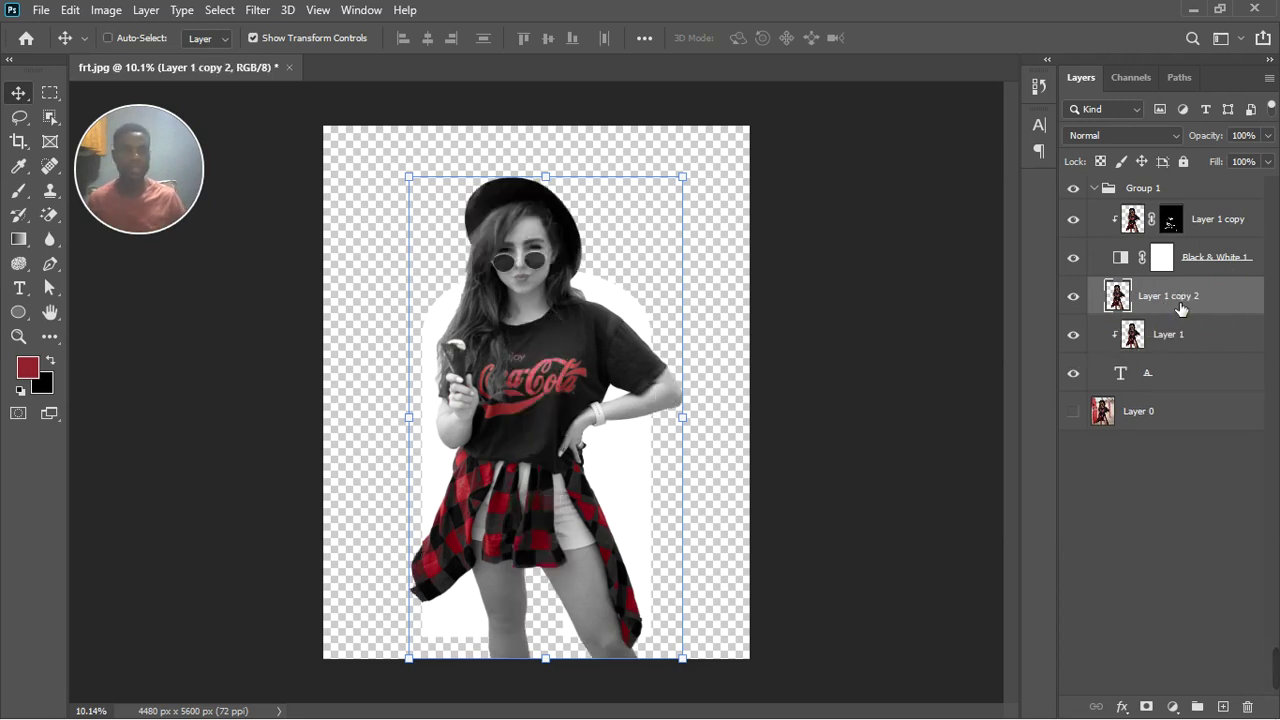
pyautogui.moveTo(1182, 309); pyautogui.dragTo(1179, 196)
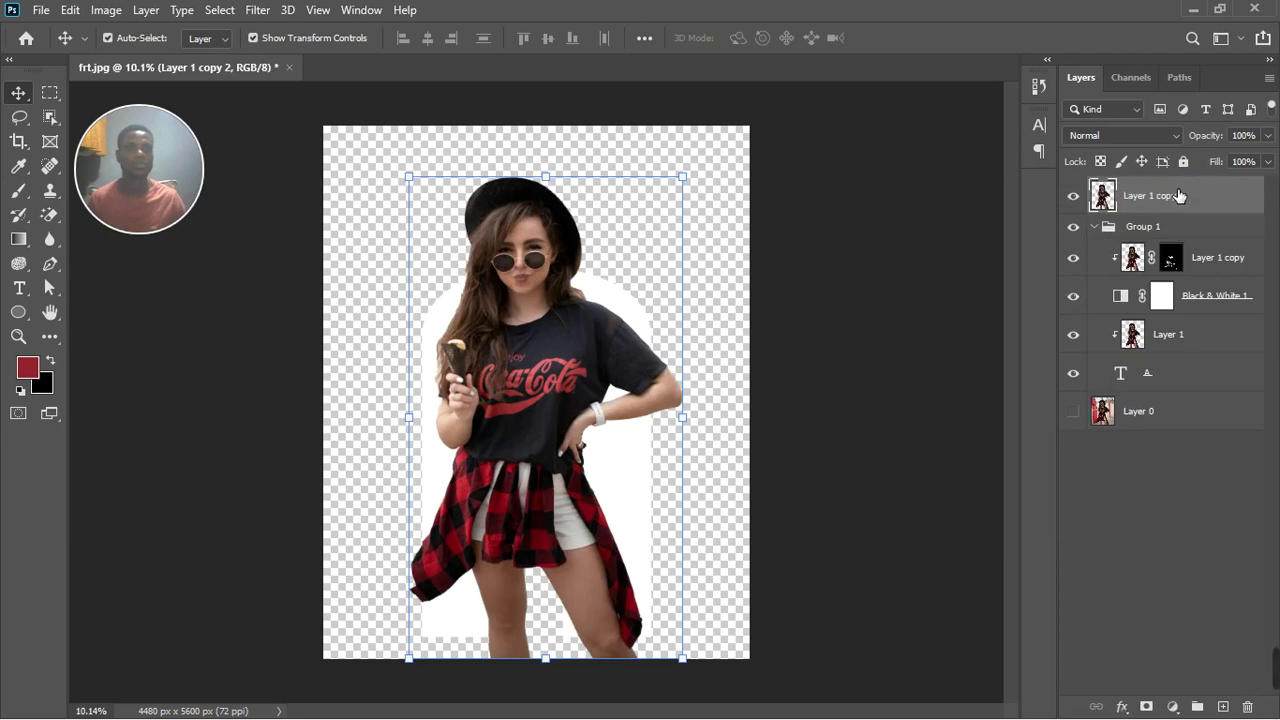
# - Duplicate the Black & White 1 adjustment, move the copy above Layer 1 copy 2 and clip it to that layer
pyautogui.click(1221, 313)
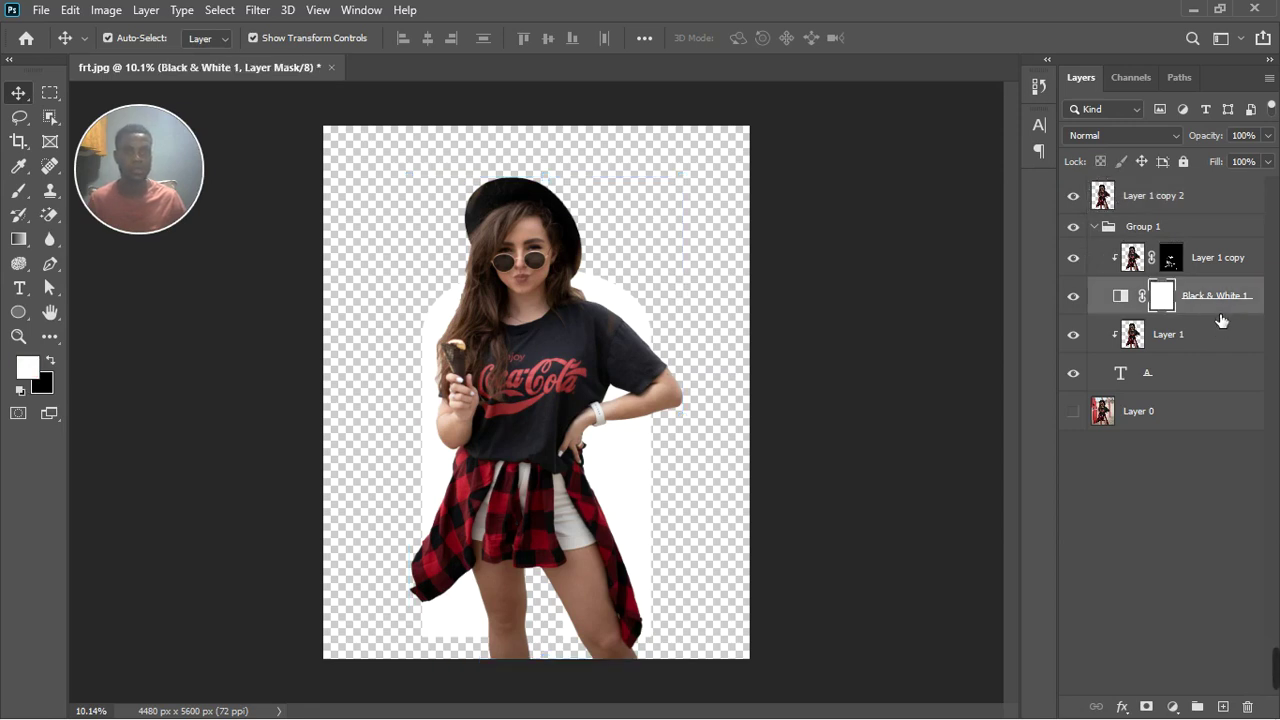
pyautogui.hotkey('ctrl', 'j')
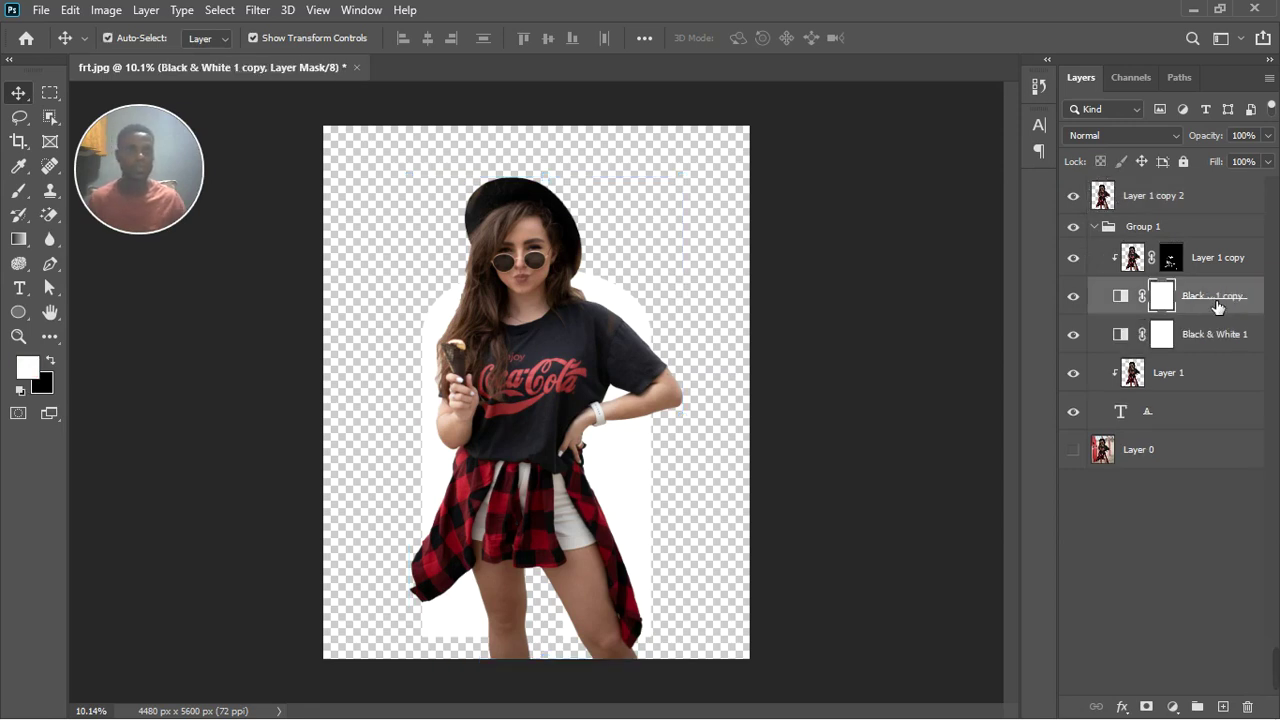
pyautogui.moveTo(1217, 306); pyautogui.dragTo(1199, 189)
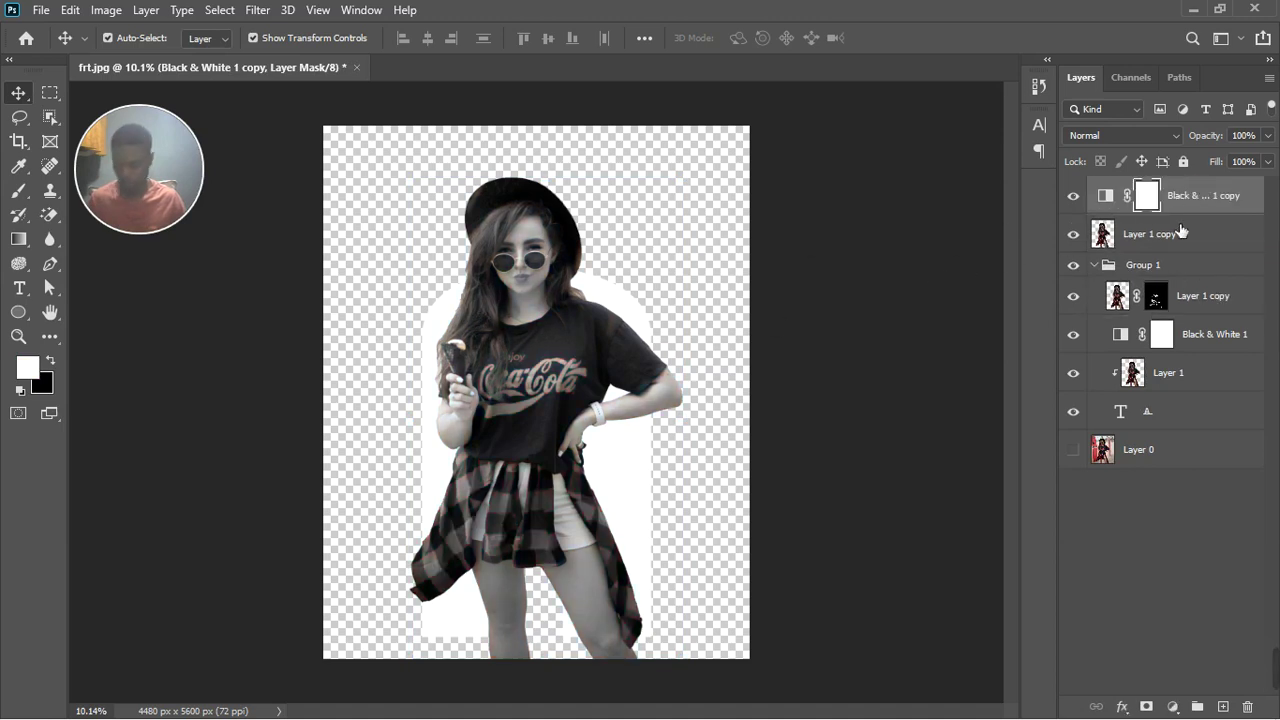
pyautogui.moveTo(1185, 232); pyautogui.dragTo(1188, 218)
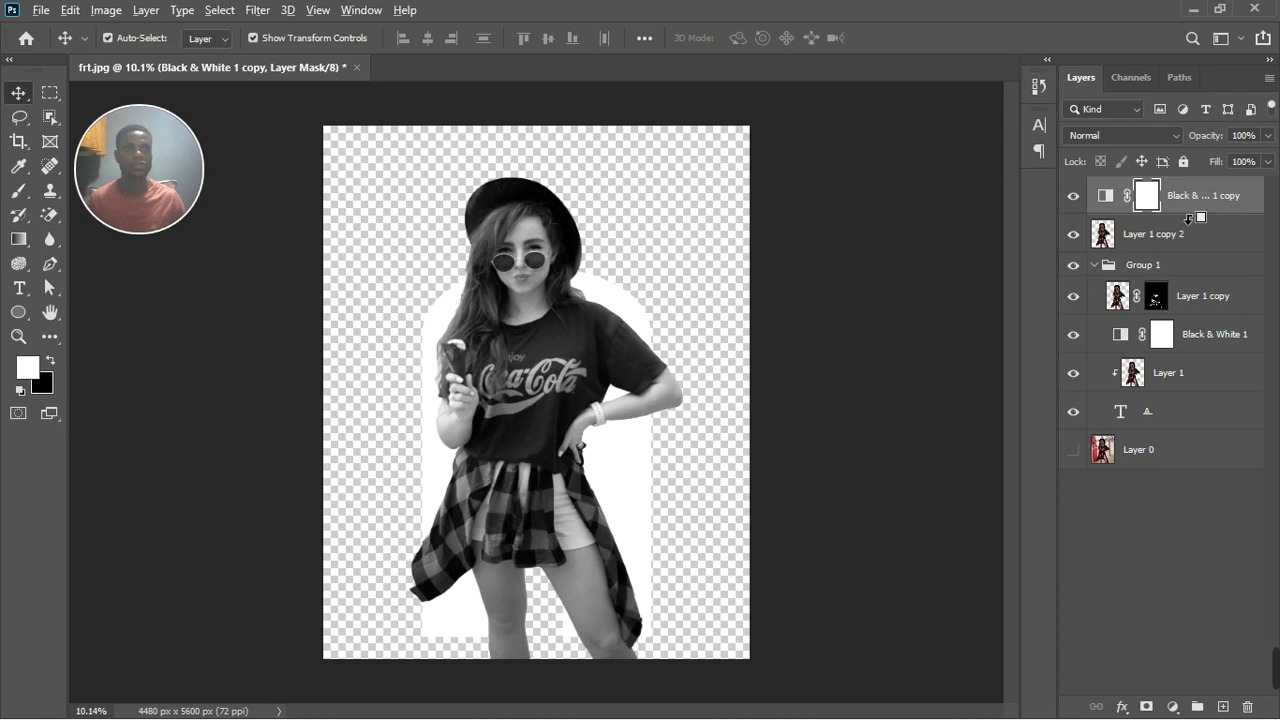
pyautogui.keyDown('alt'); pyautogui.click(1189, 218); pyautogui.keyUp('alt')
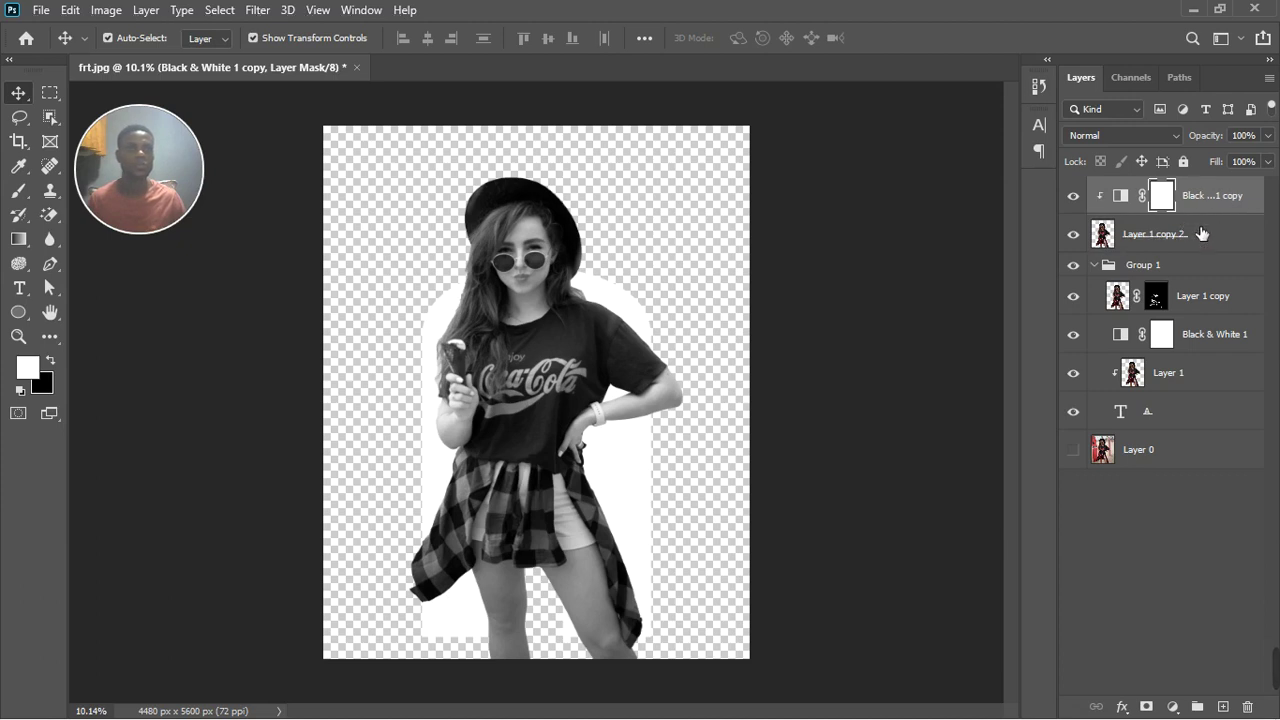
# - Merge the clipped Black & White adjustment copy with Layer 1 copy 2 and hide the merged layer with a black layer mask
pyautogui.rightClick(1197, 234)
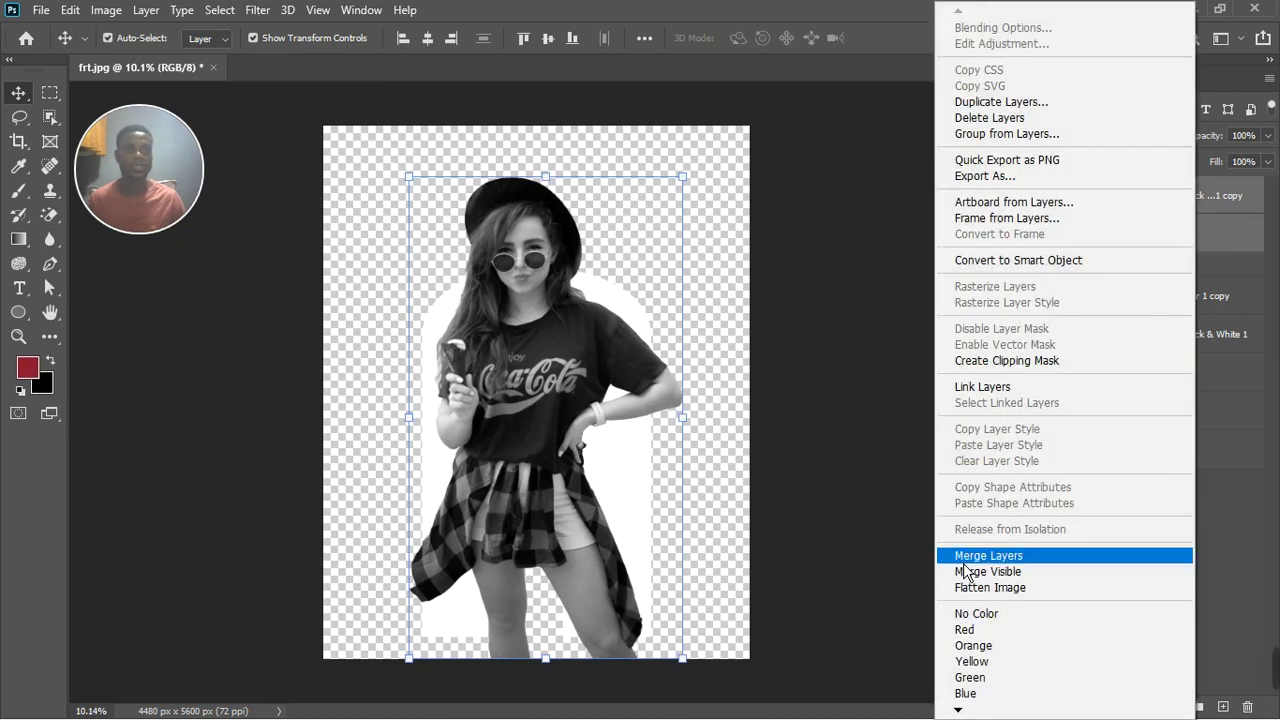
pyautogui.click(968, 556)
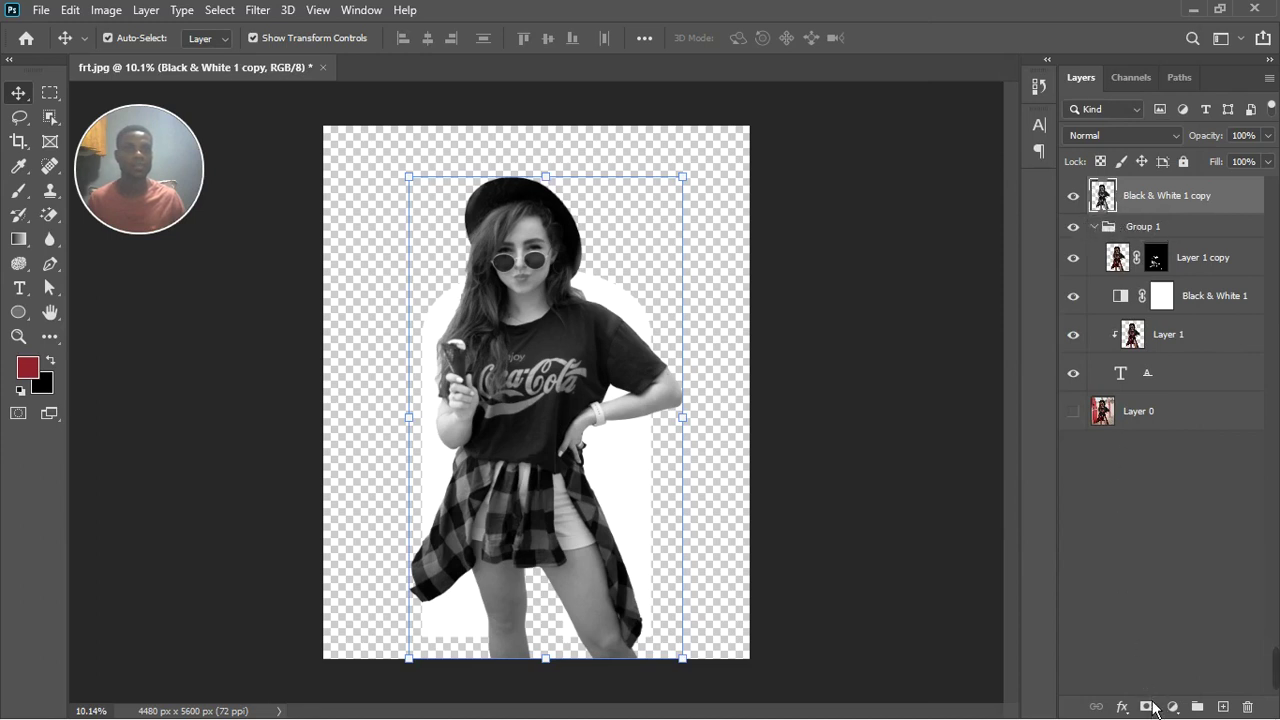
pyautogui.click(1150, 706)
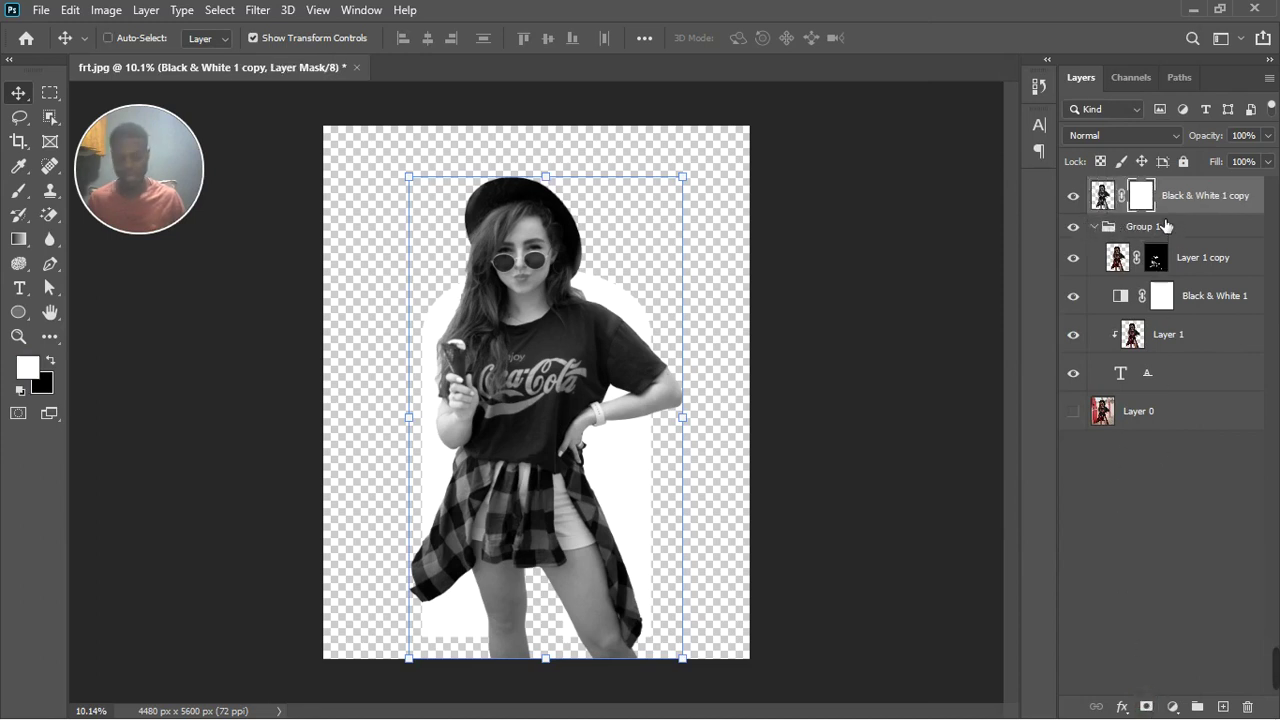
pyautogui.hotkey('ctrl', 'i')
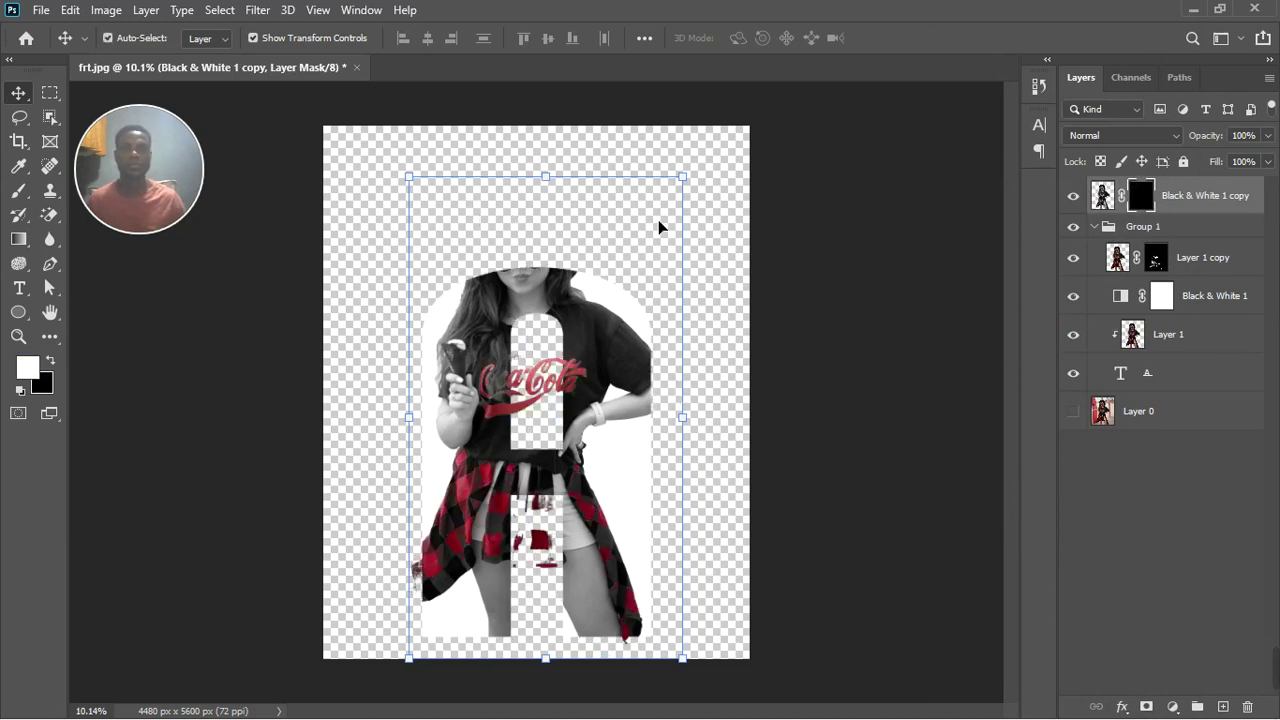
# - Turn Layer 1 copy in Group 1 back into a clipping mask and collapse the group
pyautogui.click(1201, 500)
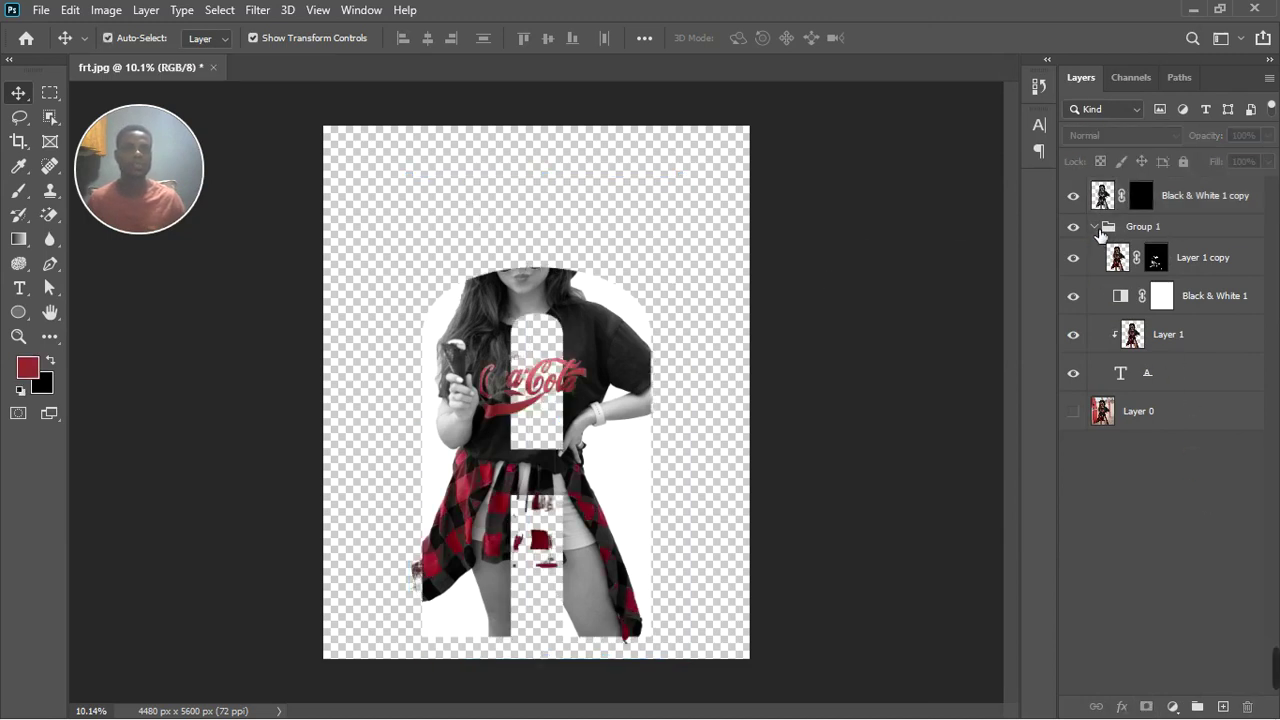
pyautogui.click(1096, 227)
pyautogui.click(1096, 228)
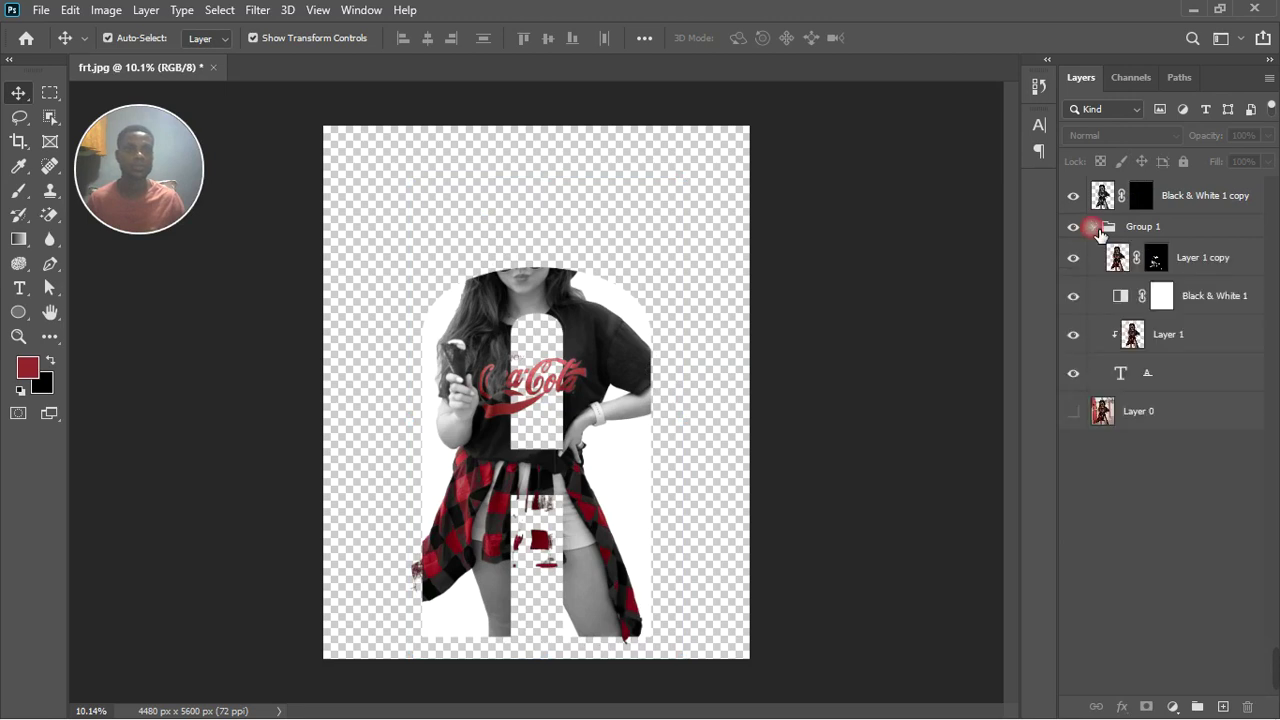
pyautogui.click(1200, 280)
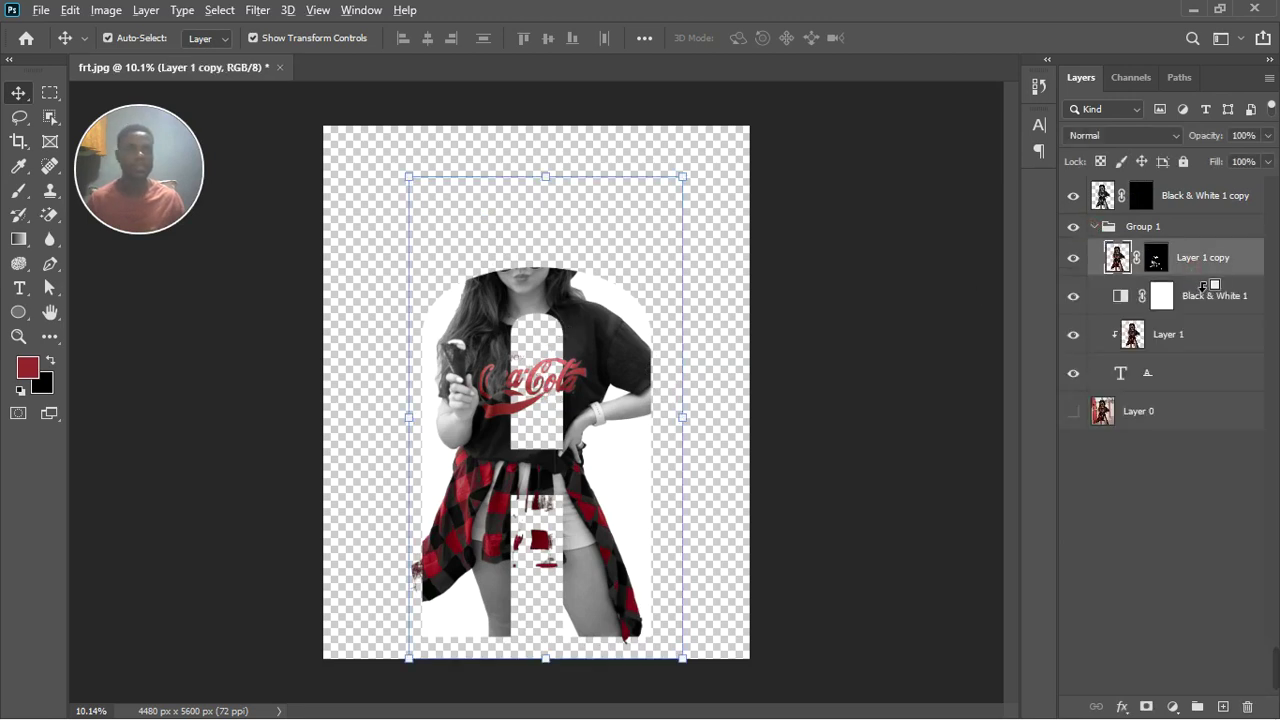
pyautogui.hotkey('ctrl', 'alt', 'g')
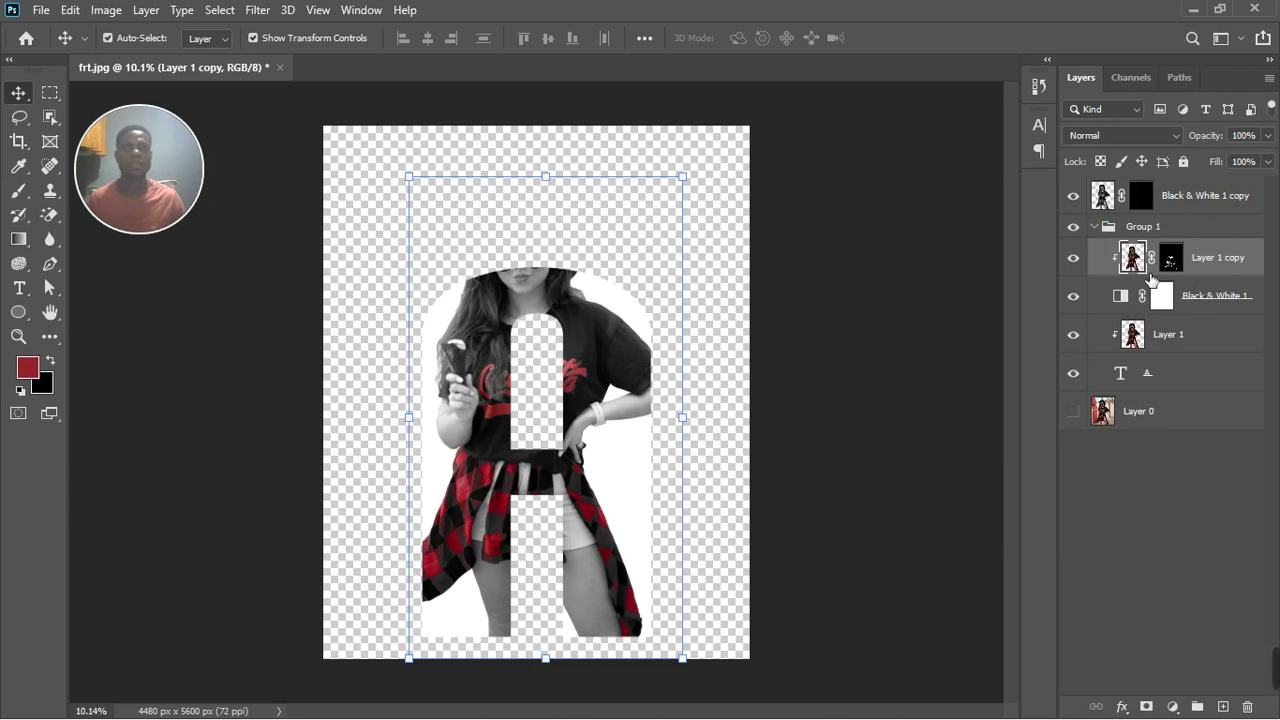
pyautogui.click(1106, 227)
pyautogui.click(1094, 226)
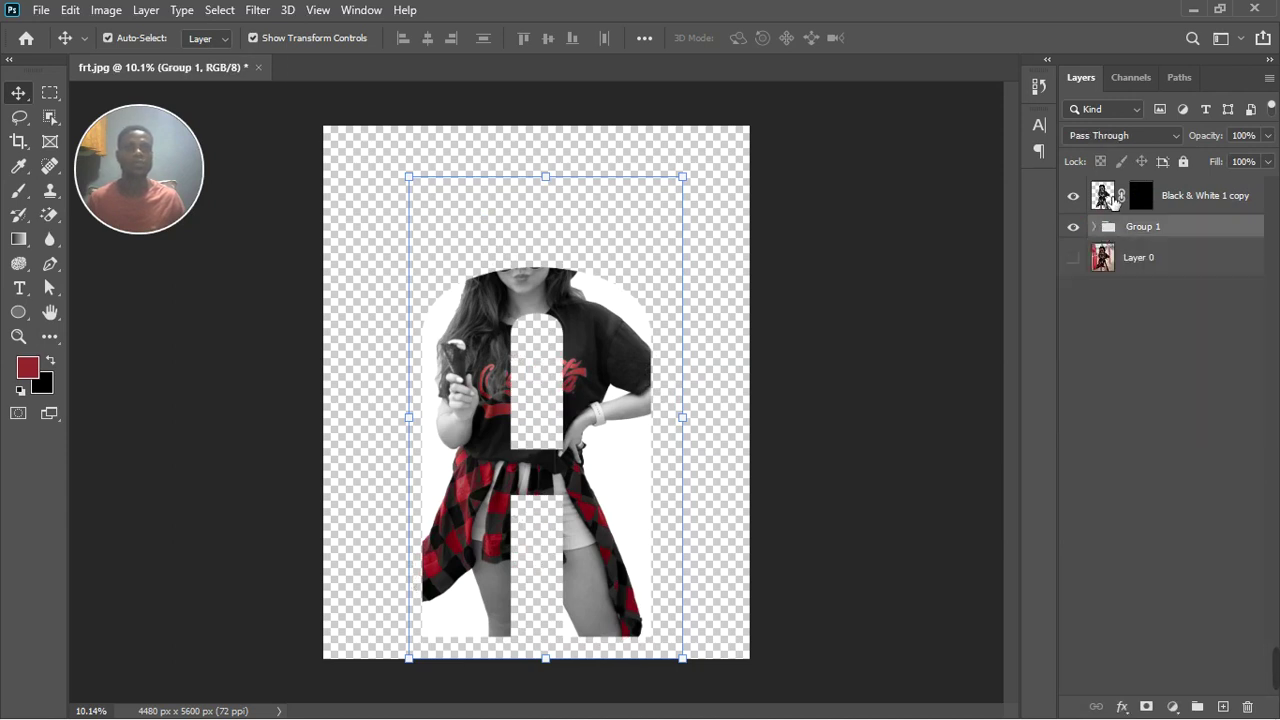
# - Paint white on the Black & White 1 copy mask with an 1100 px brush to reveal the woman's head, hat and bent elbow outside the letter
pyautogui.click(1157, 203)
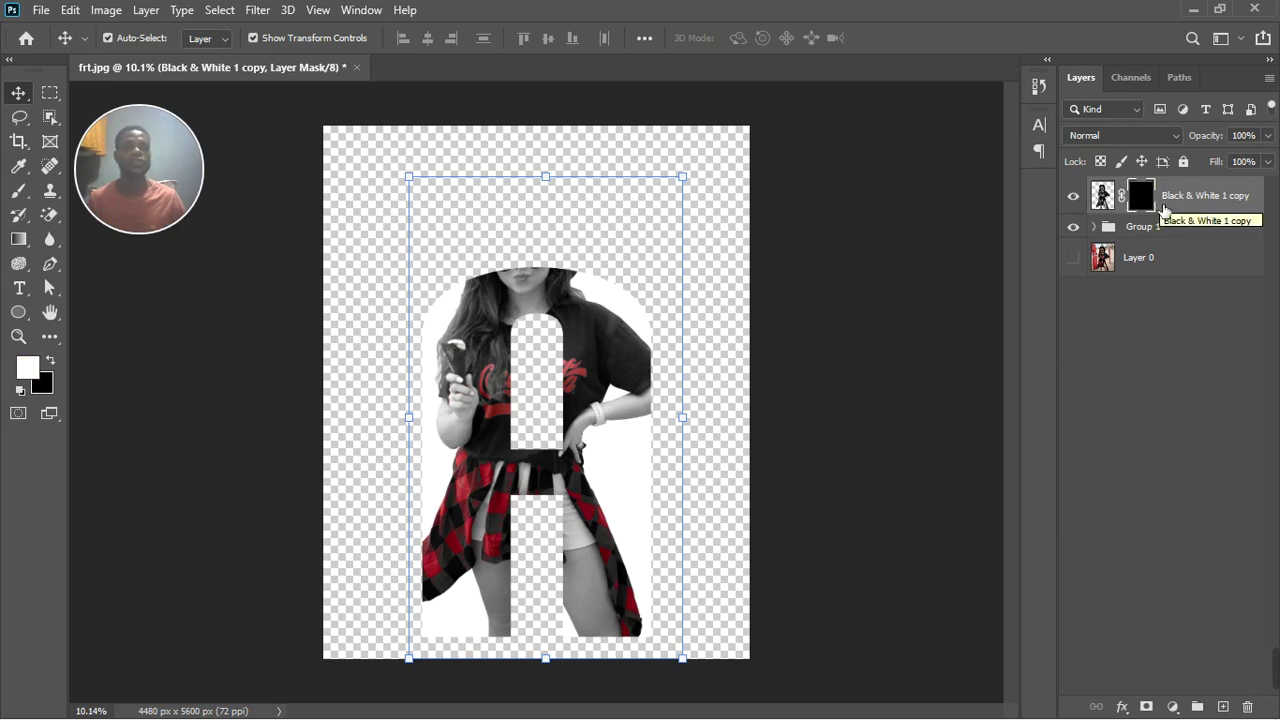
pyautogui.click(18, 191)
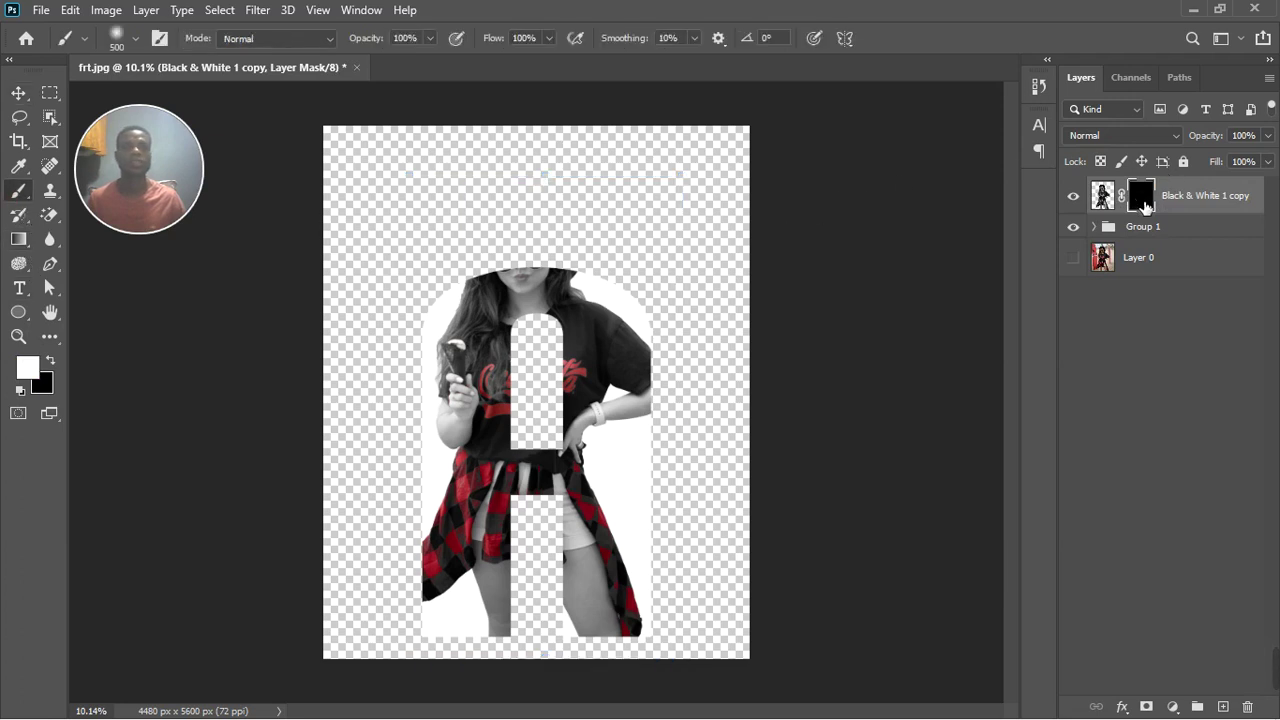
pyautogui.rightClick(22, 198)
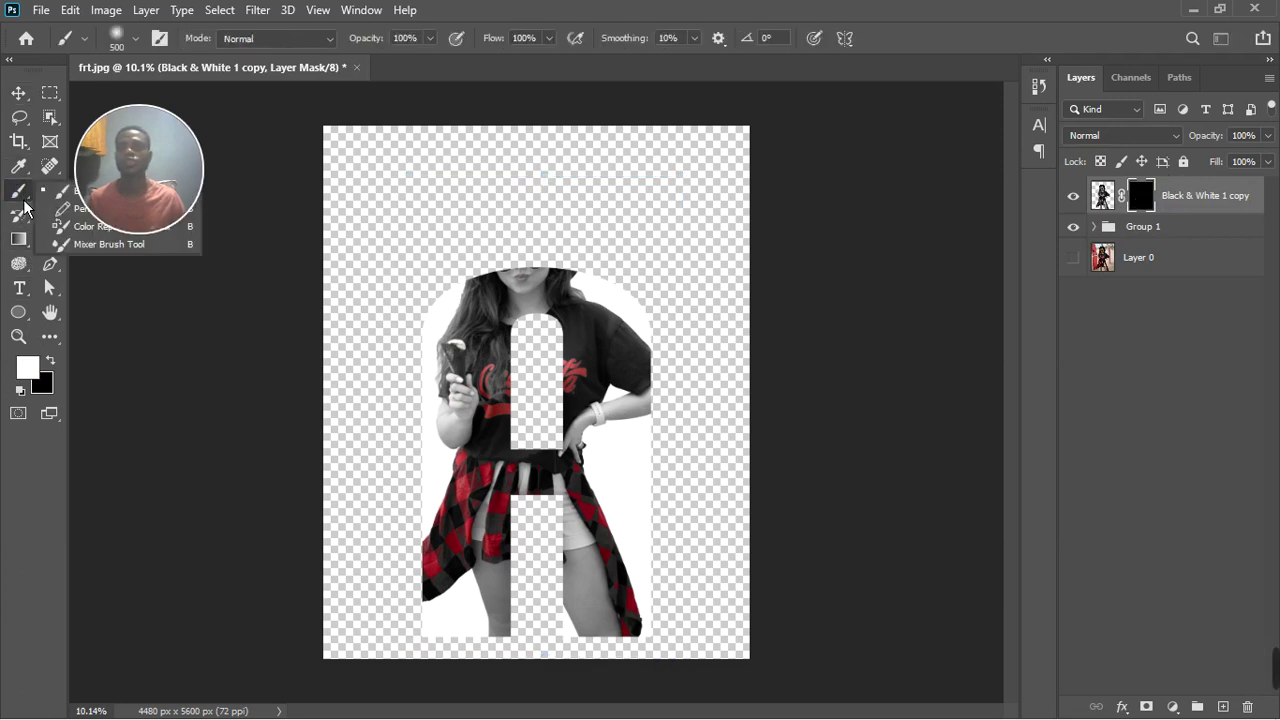
pyautogui.click(402, 388)
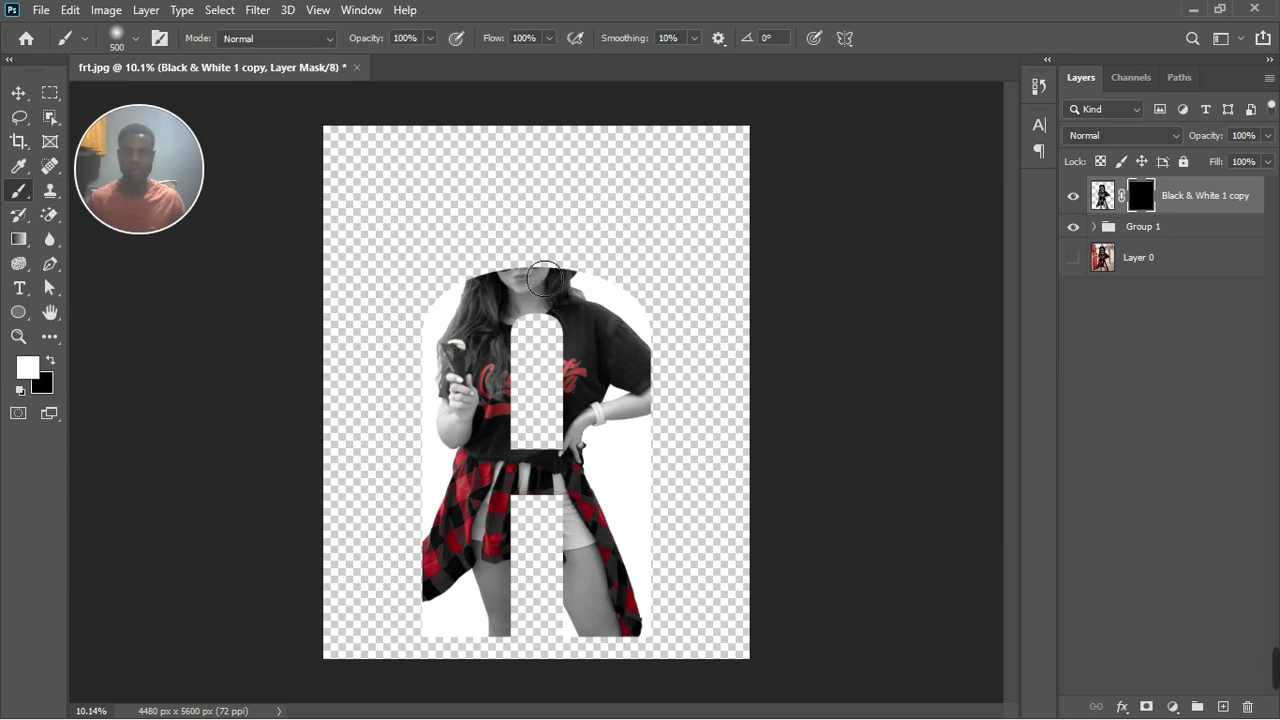
pyautogui.press(']')
pyautogui.press(']')
pyautogui.press(']')
pyautogui.press(']')
pyautogui.press(']')
pyautogui.press(']')
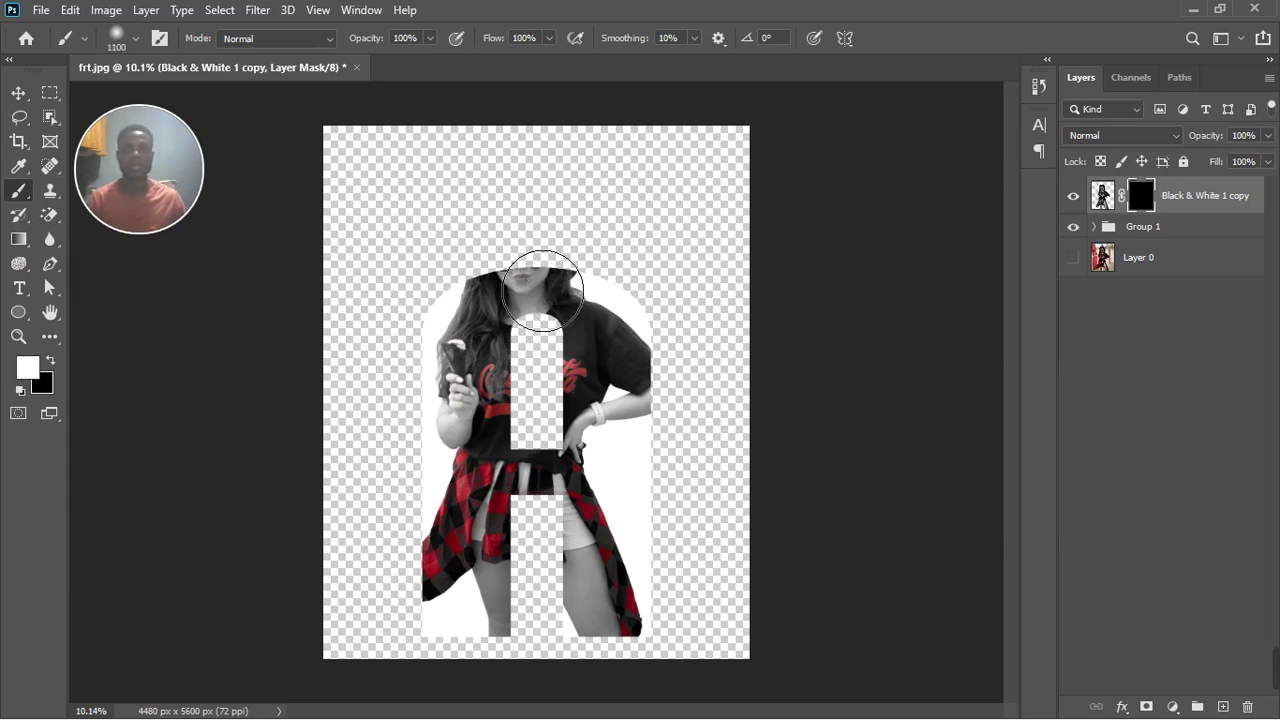
pyautogui.moveTo(535, 300)
pyautogui.mouseDown()
pyautogui.moveTo(594, 266)
pyautogui.moveTo(562, 298)
pyautogui.moveTo(541, 268)
pyautogui.moveTo(551, 282)
pyautogui.moveTo(536, 285)
pyautogui.moveTo(539, 243)
pyautogui.moveTo(542, 273)
pyautogui.moveTo(548, 243)
pyautogui.moveTo(603, 253)
pyautogui.moveTo(534, 234)
pyautogui.moveTo(554, 228)
pyautogui.moveTo(535, 247)
pyautogui.moveTo(566, 274)
pyautogui.moveTo(544, 286)
pyautogui.moveTo(617, 286)
pyautogui.moveTo(501, 281)
pyautogui.moveTo(623, 288)
pyautogui.moveTo(540, 297)
pyautogui.moveTo(601, 280)
pyautogui.moveTo(589, 250)
pyautogui.moveTo(685, 254)
pyautogui.moveTo(781, 364)
pyautogui.moveTo(764, 412)
pyautogui.moveTo(727, 383)
pyautogui.moveTo(721, 438)
pyautogui.moveTo(703, 441)
pyautogui.moveTo(718, 421)
pyautogui.moveTo(723, 463)
pyautogui.moveTo(710, 439)
pyautogui.moveTo(720, 389)
pyautogui.moveTo(730, 394)
pyautogui.moveTo(686, 271)
pyautogui.mouseUp()
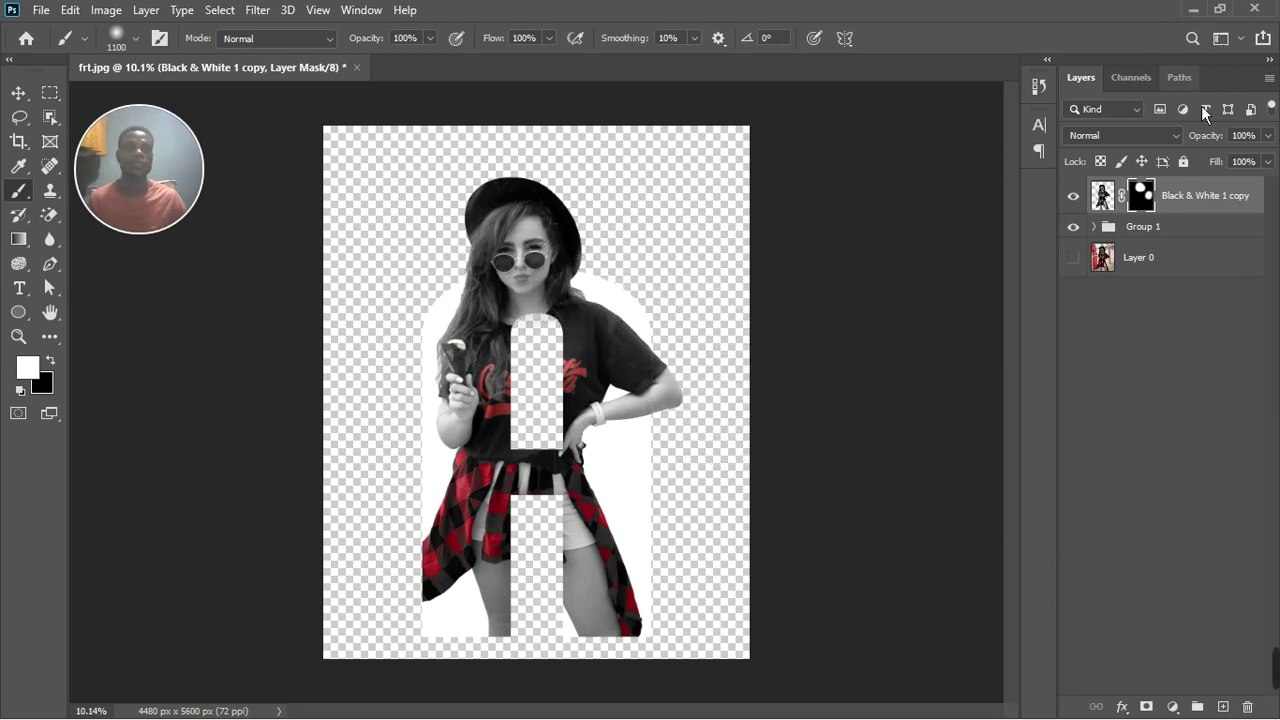
# - Expand Group 1 and paint white over the woman's lips on the Layer 1 copy mask with a 90 px brush
pyautogui.click(1097, 228)
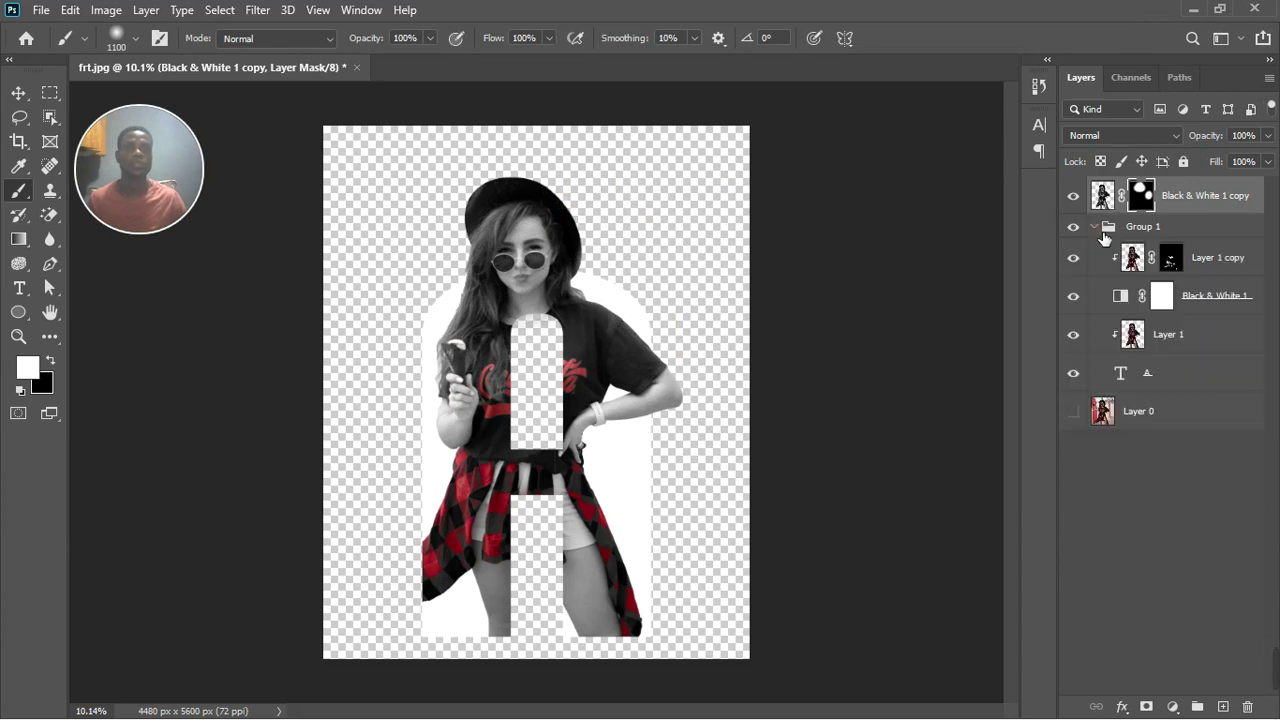
pyautogui.click(1170, 260)
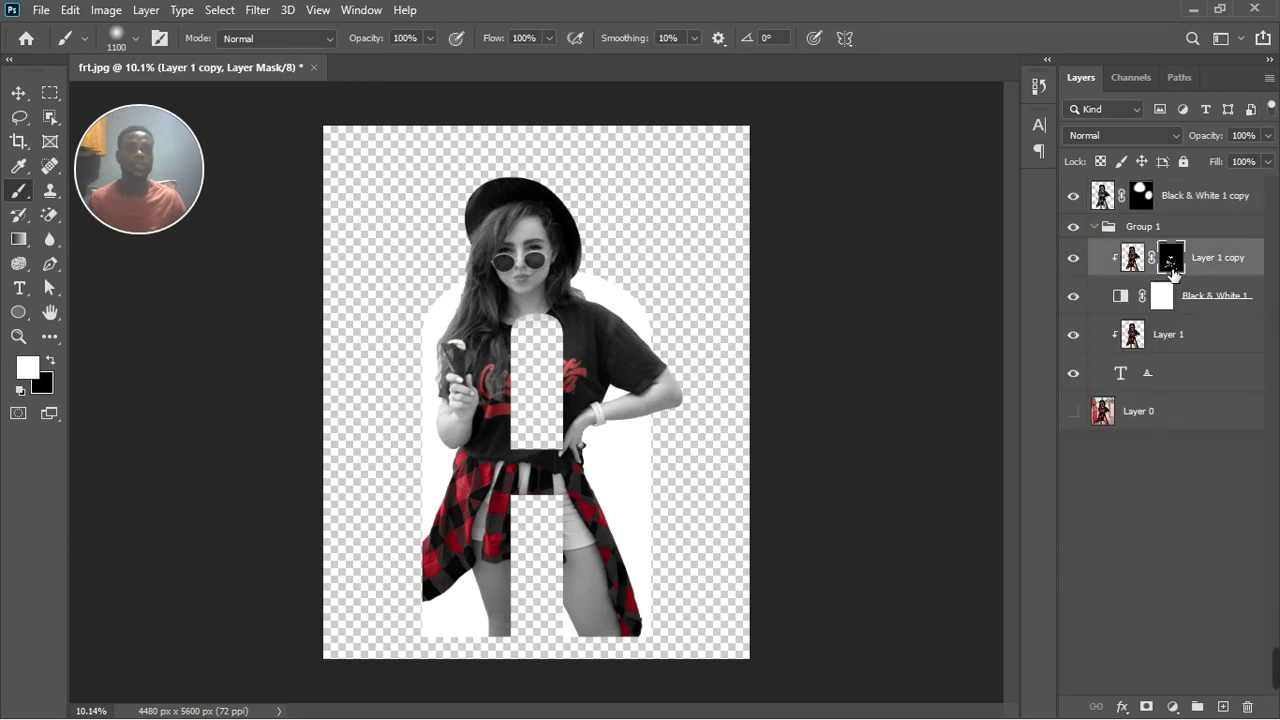
pyautogui.scroll(3, 520, 268)
pyautogui.scroll(2, 525, 220)
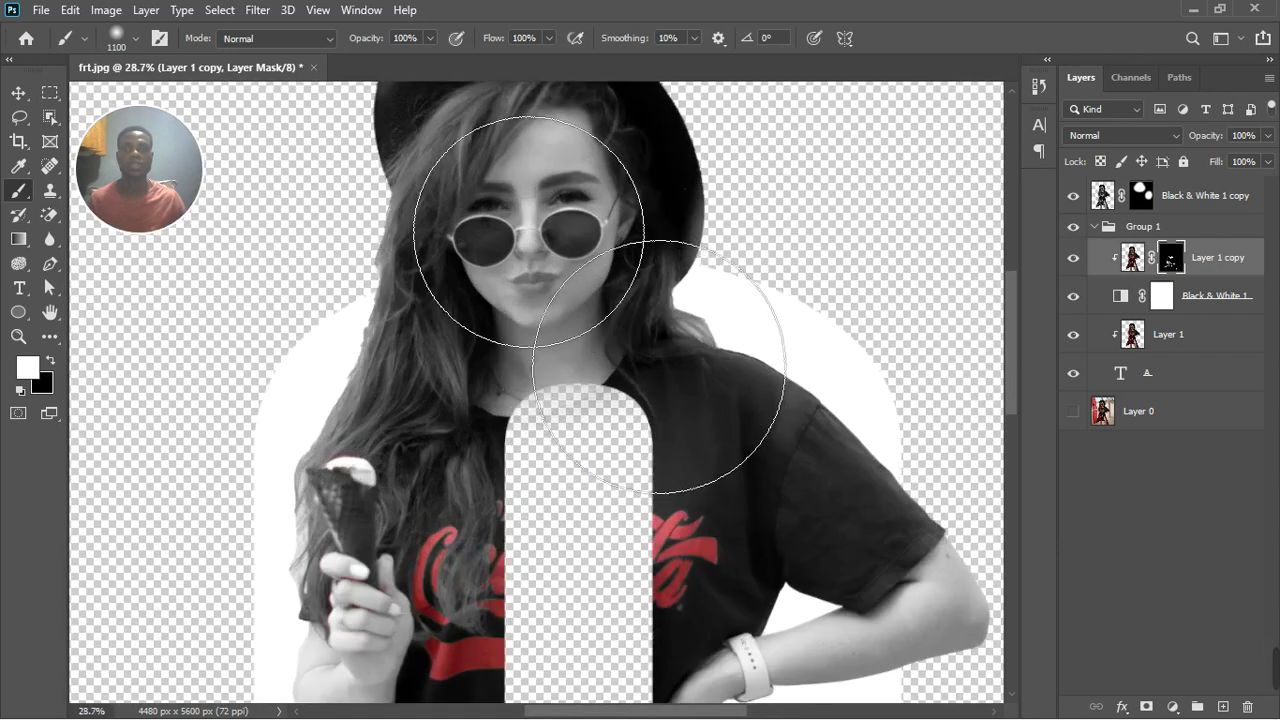
pyautogui.press('[')
pyautogui.press('[')
pyautogui.press('[')
pyautogui.press('[')
pyautogui.press('[')
pyautogui.press('[')
pyautogui.press('[')
pyautogui.press('[')
pyautogui.press('[')
pyautogui.press('[')
pyautogui.press('[')
pyautogui.press('[')
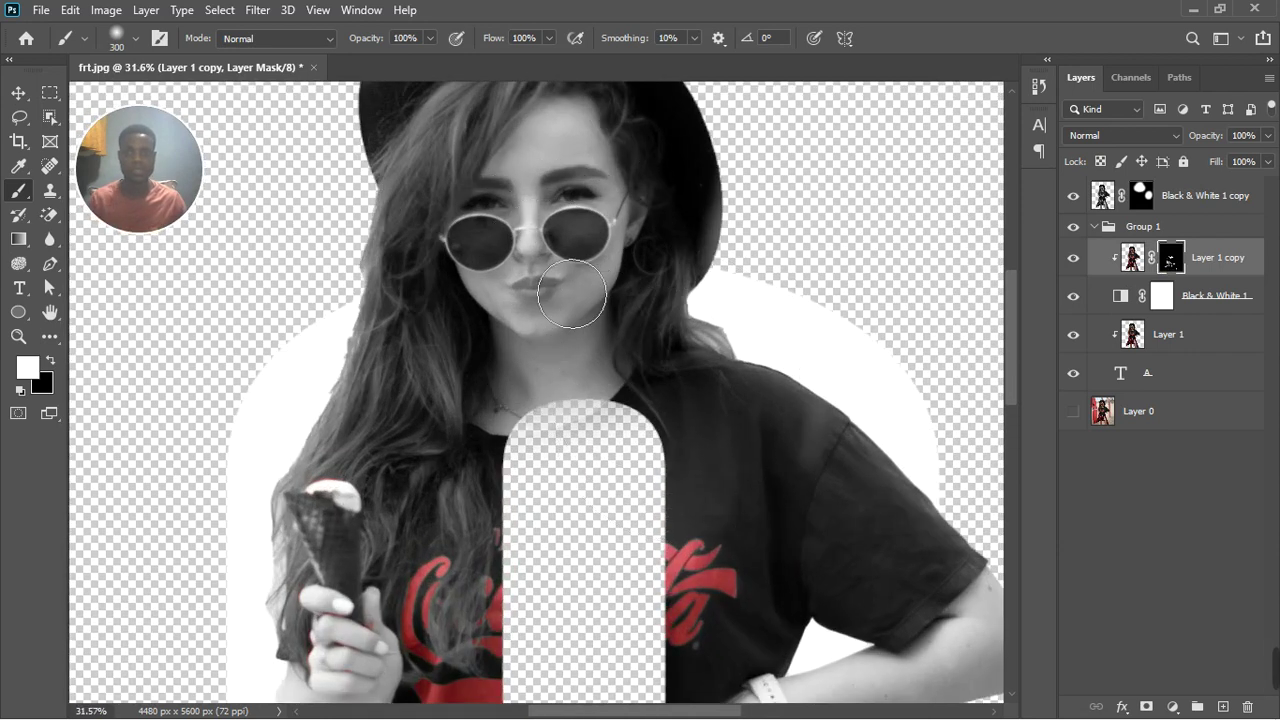
pyautogui.scroll(2, 548, 268)
pyautogui.scroll(3, 551, 319)
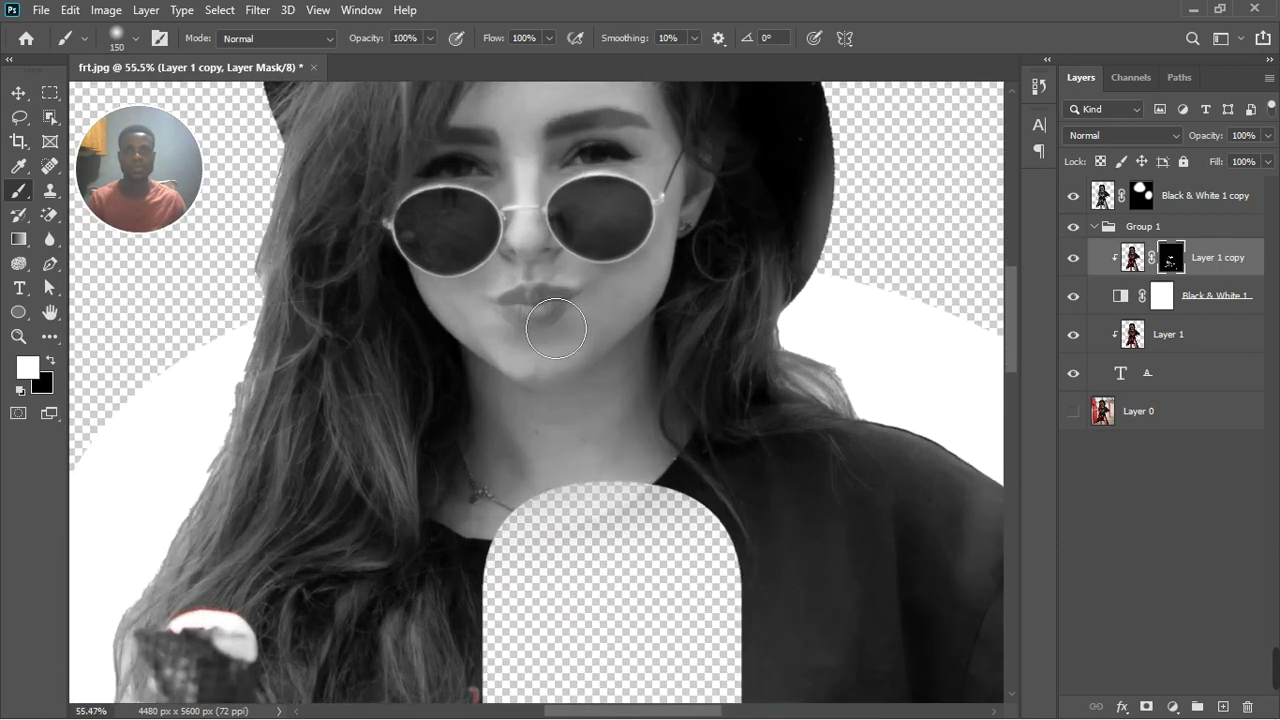
pyautogui.press('[')
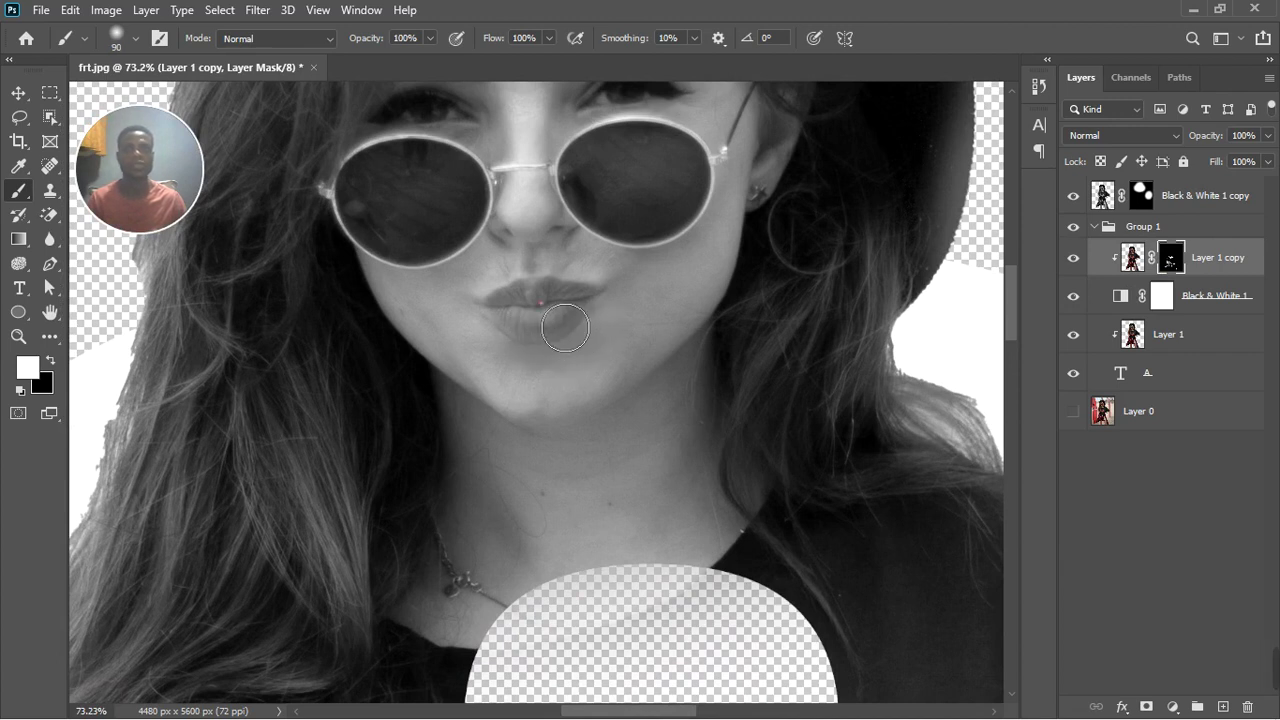
# - Paint black over the lips on the Black & White 1 copy mask, reducing the brush from 90 to 45 px, to bring out their red colour
pyautogui.hotkey('alt', ']')
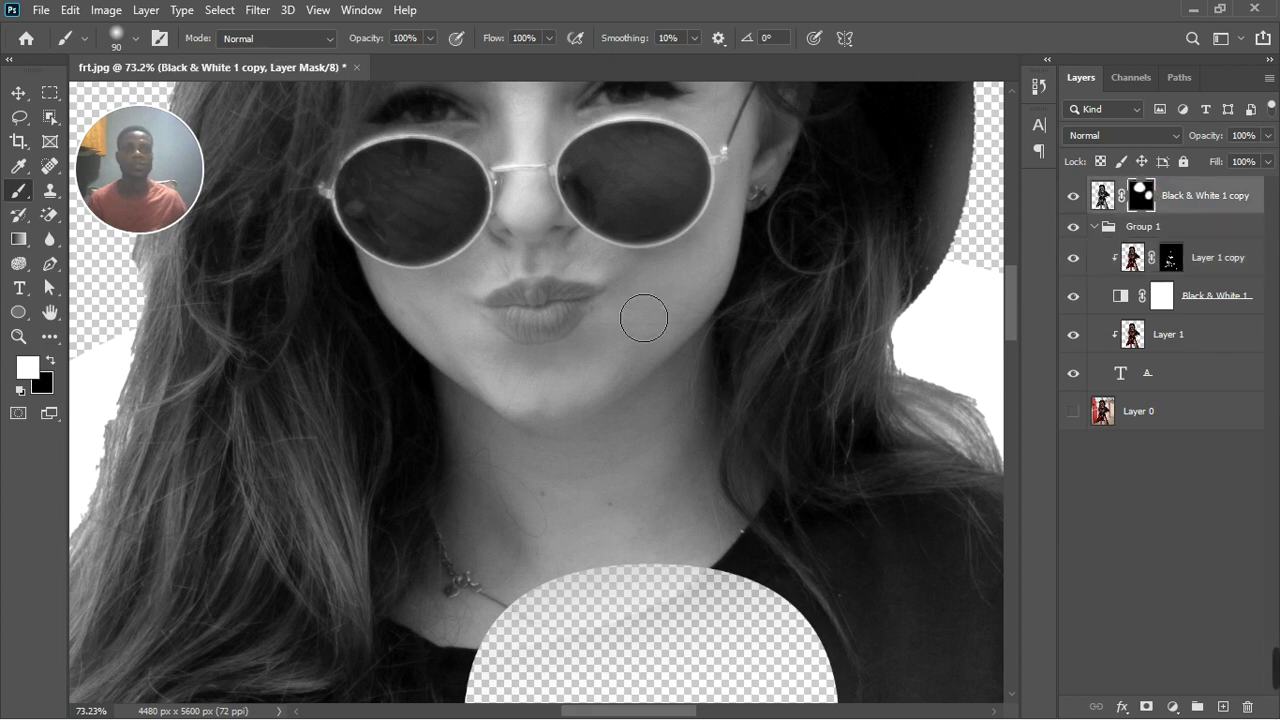
pyautogui.press('x')
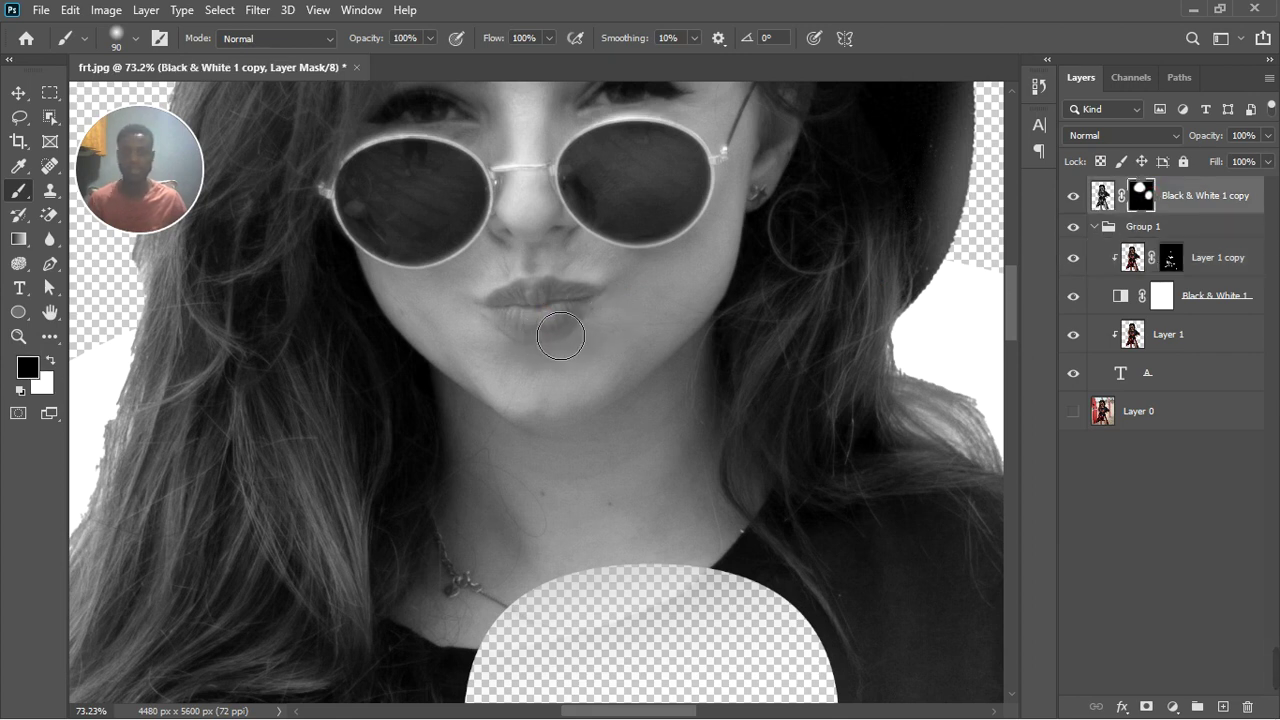
pyautogui.moveTo(530, 338)
pyautogui.mouseDown()
pyautogui.moveTo(576, 338)
pyautogui.moveTo(589, 332)
pyautogui.moveTo(576, 305)
pyautogui.moveTo(602, 304)
pyautogui.moveTo(549, 335)
pyautogui.moveTo(494, 319)
pyautogui.moveTo(543, 344)
pyautogui.moveTo(595, 309)
pyautogui.moveTo(540, 307)
pyautogui.mouseUp()
pyautogui.press('[')
pyautogui.press('[')
pyautogui.press('[')
pyautogui.press('[')
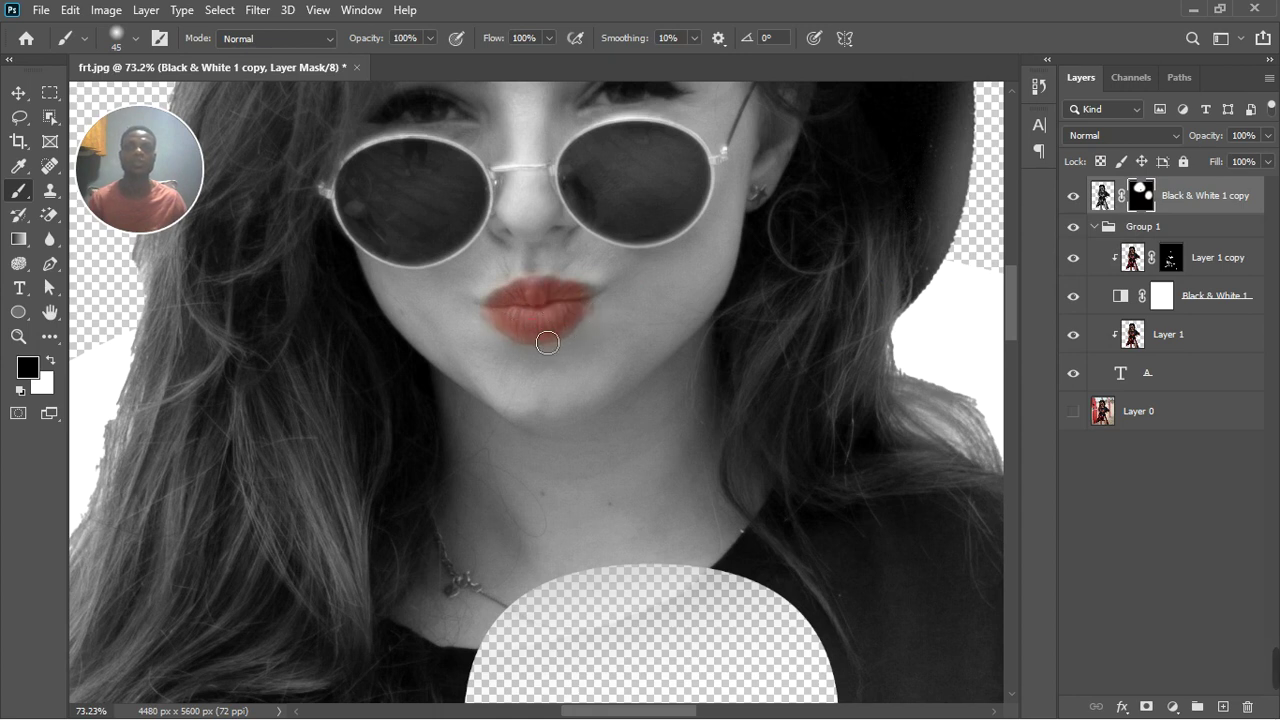
# - Stamp all visible layers into a new merged layer above Black & White 1 copy
pyautogui.scroll(-8, 537, 330)
pyautogui.scroll(-2, 537, 332)
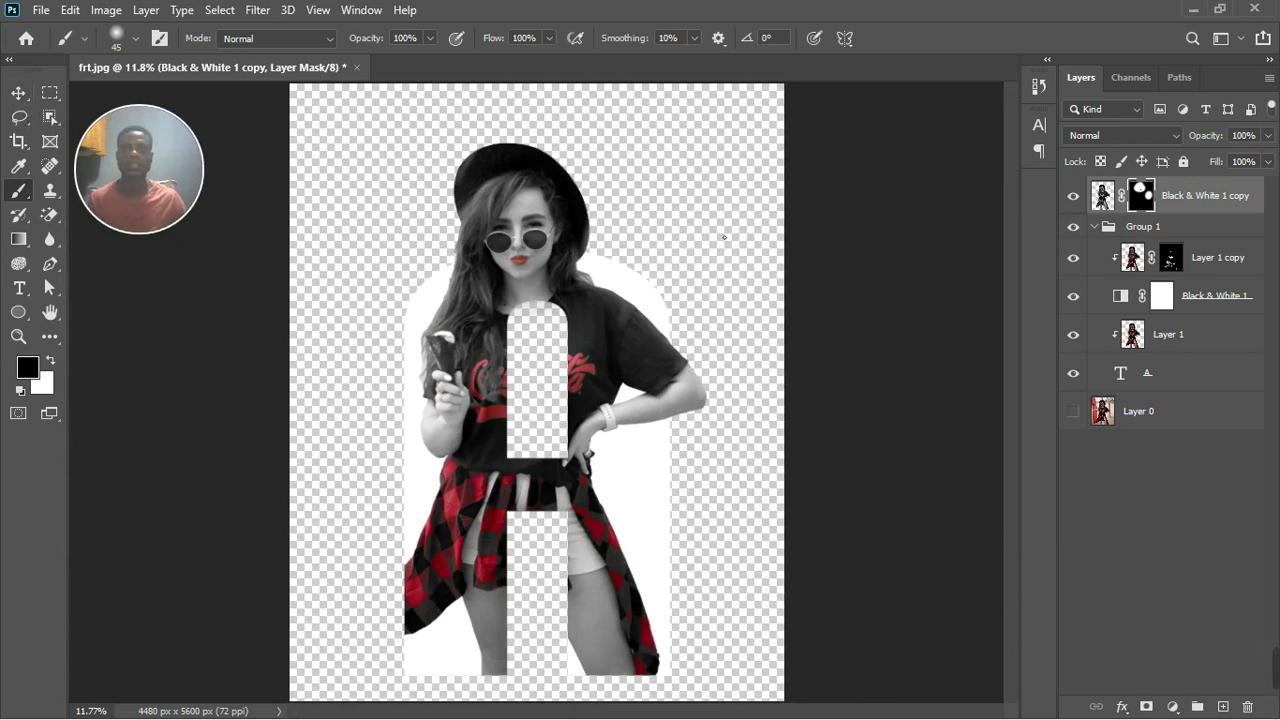
pyautogui.scroll(-2, 693, 243)
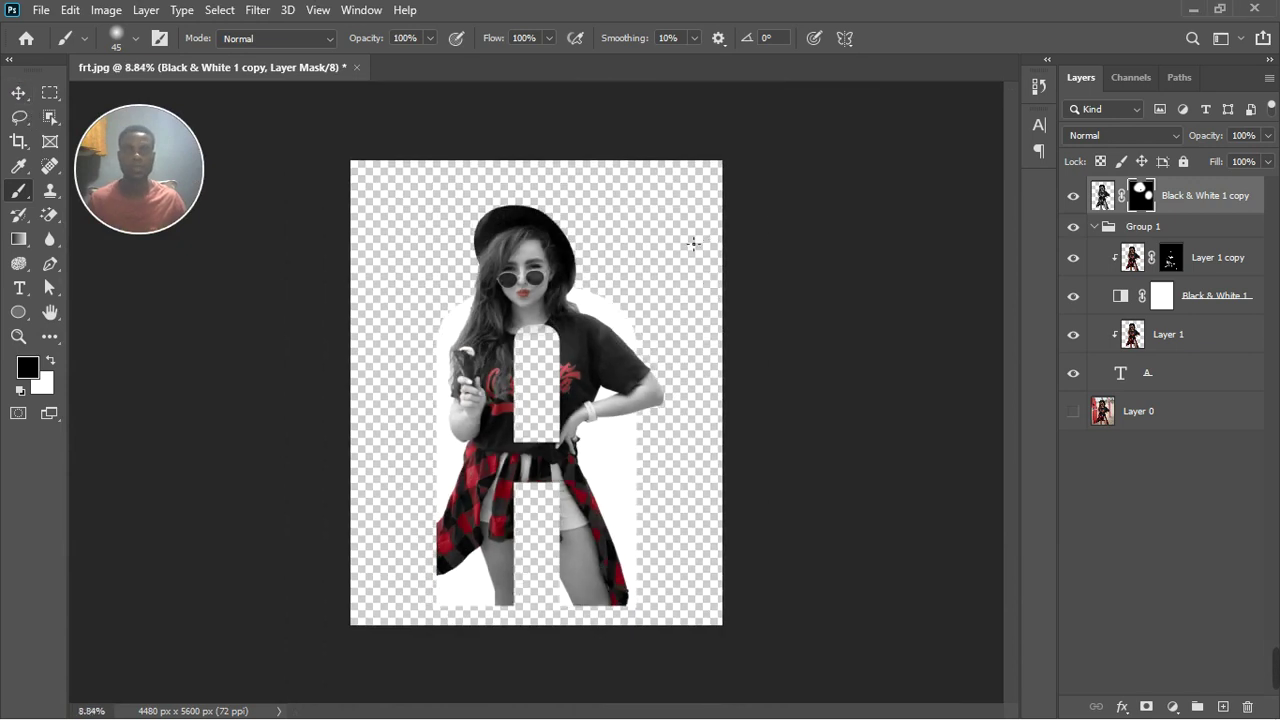
pyautogui.click(1187, 268)
pyautogui.scroll(5, 458, 142)
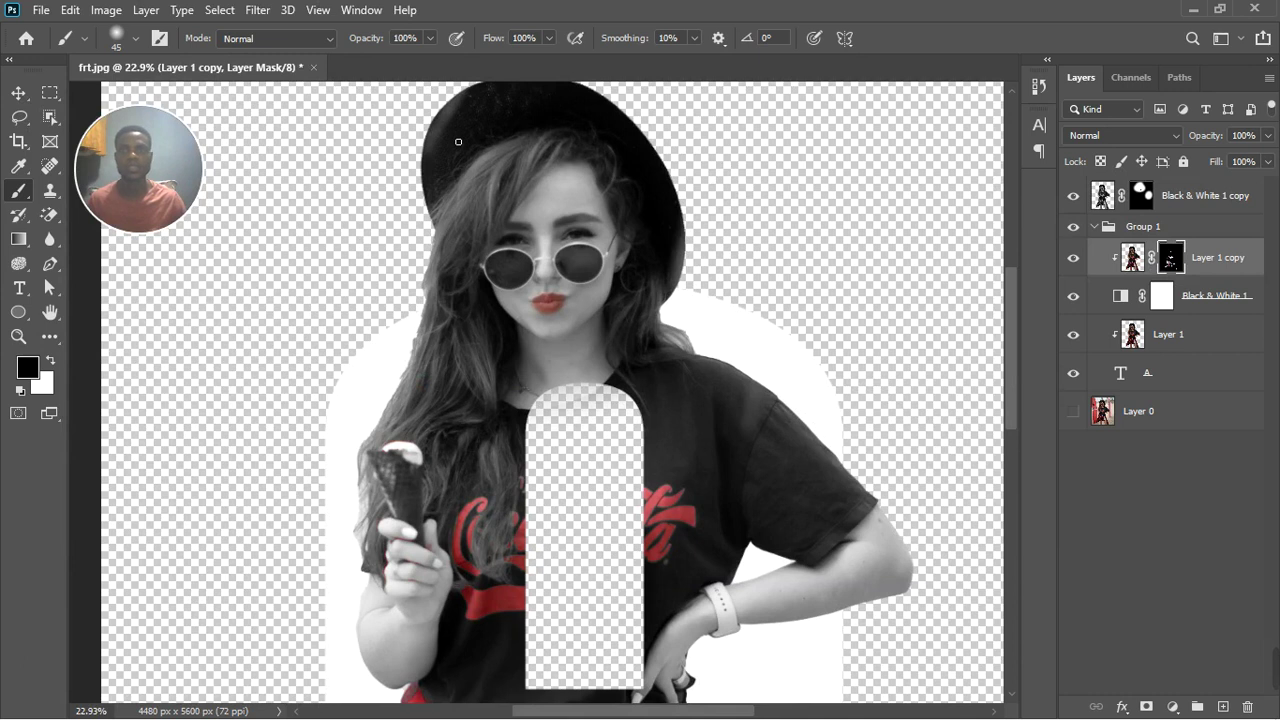
pyautogui.scroll(-5, 458, 142)
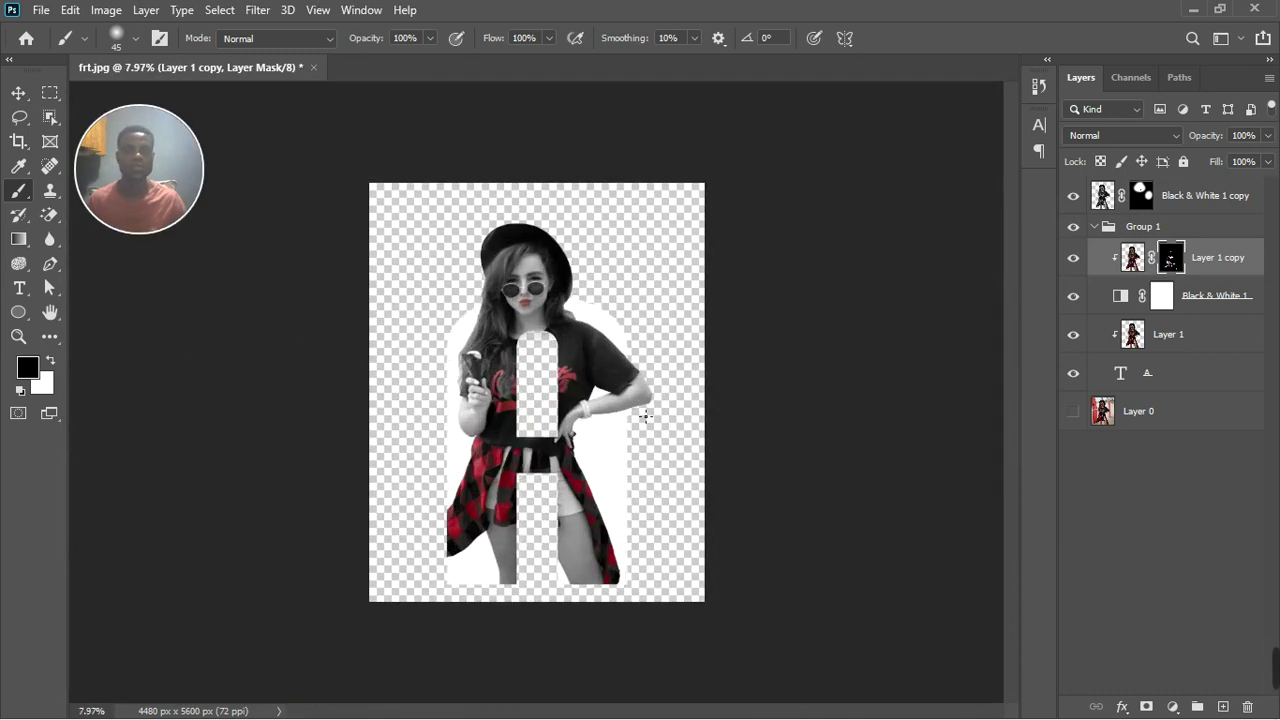
pyautogui.scroll(-1, 645, 415)
pyautogui.click(1206, 203)
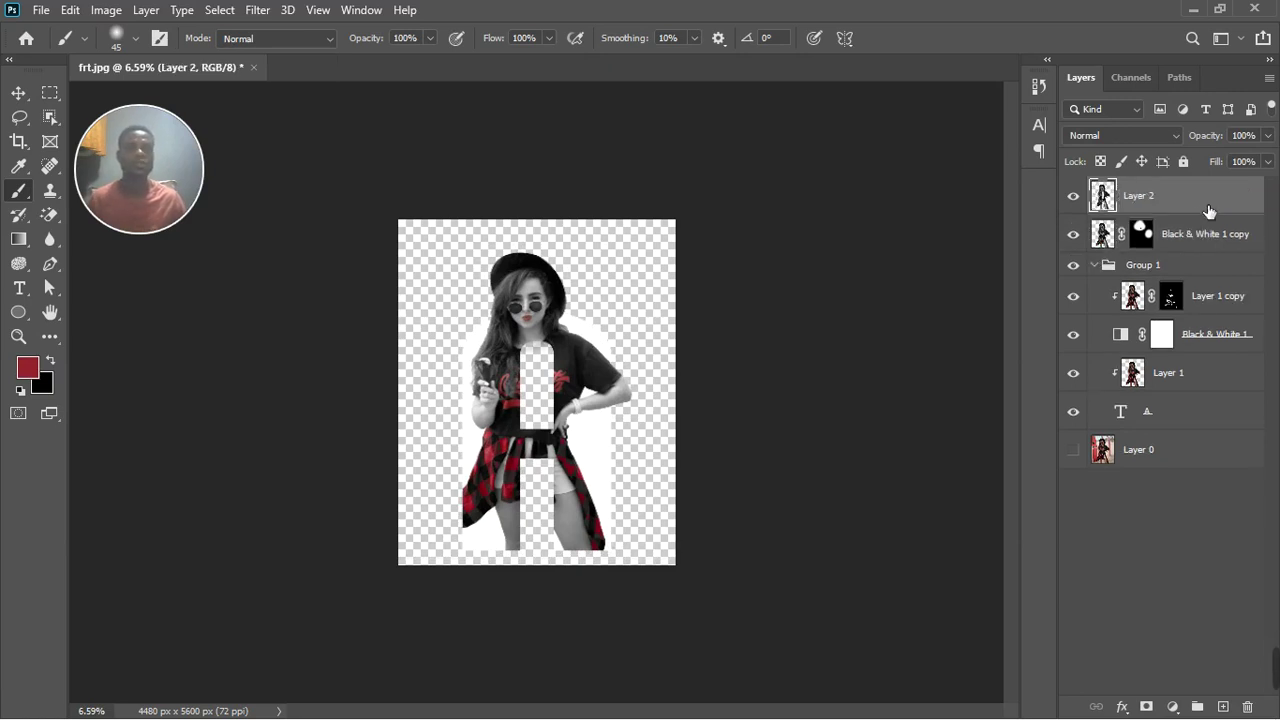
# - Group the layers from Black & White 1 copy down to the letter A text layer and hide that group
pyautogui.click(1205, 246)
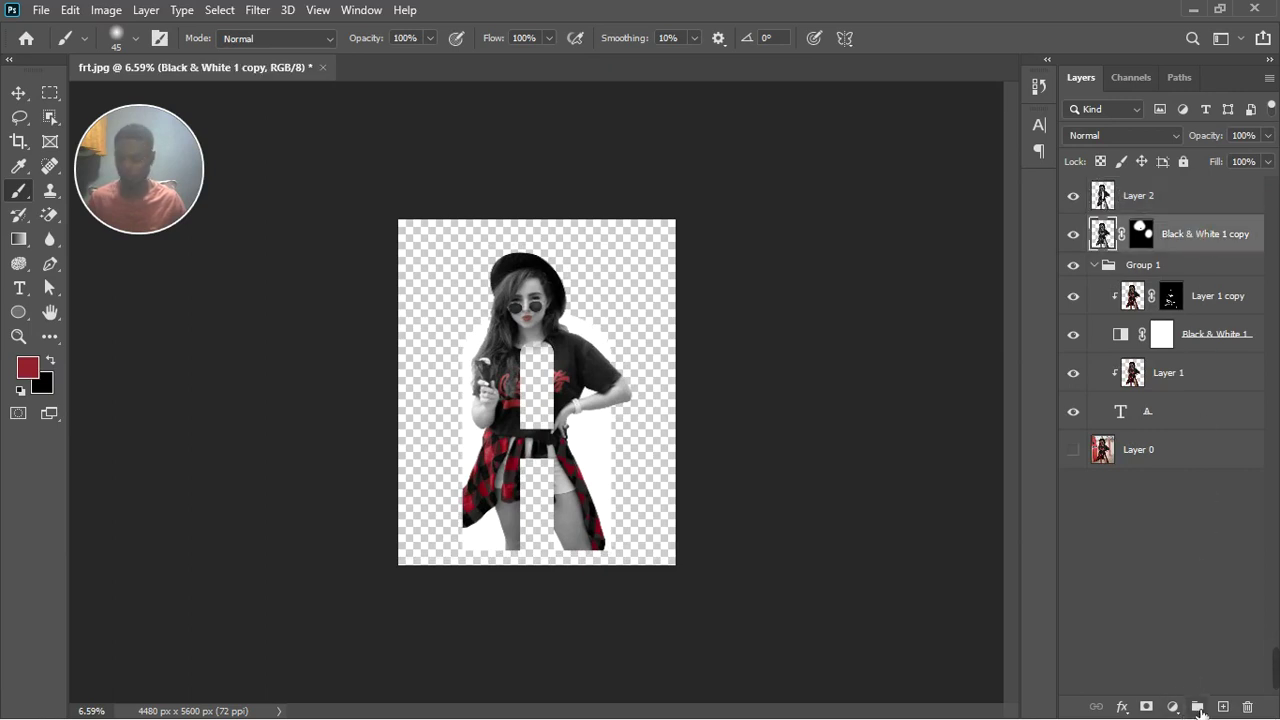
pyautogui.keyDown('shift'); pyautogui.click(1197, 418); pyautogui.keyUp('shift')
pyautogui.click(1198, 707)
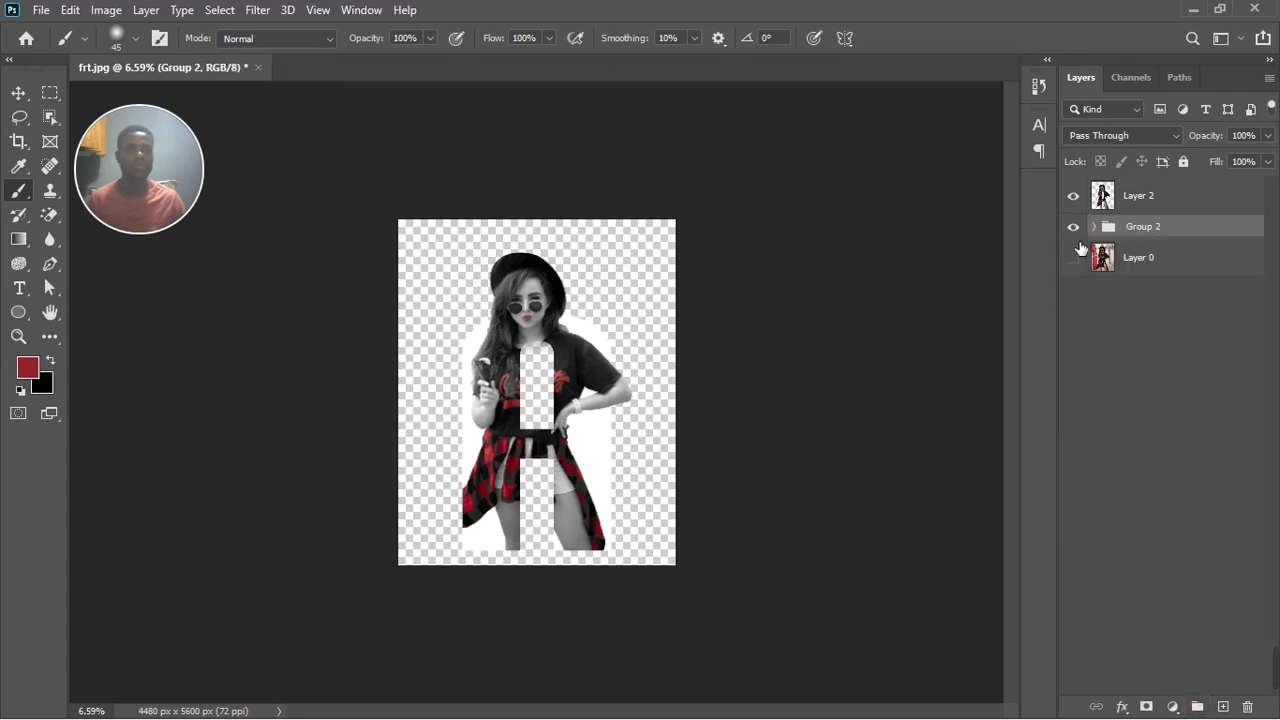
pyautogui.click(1074, 227)
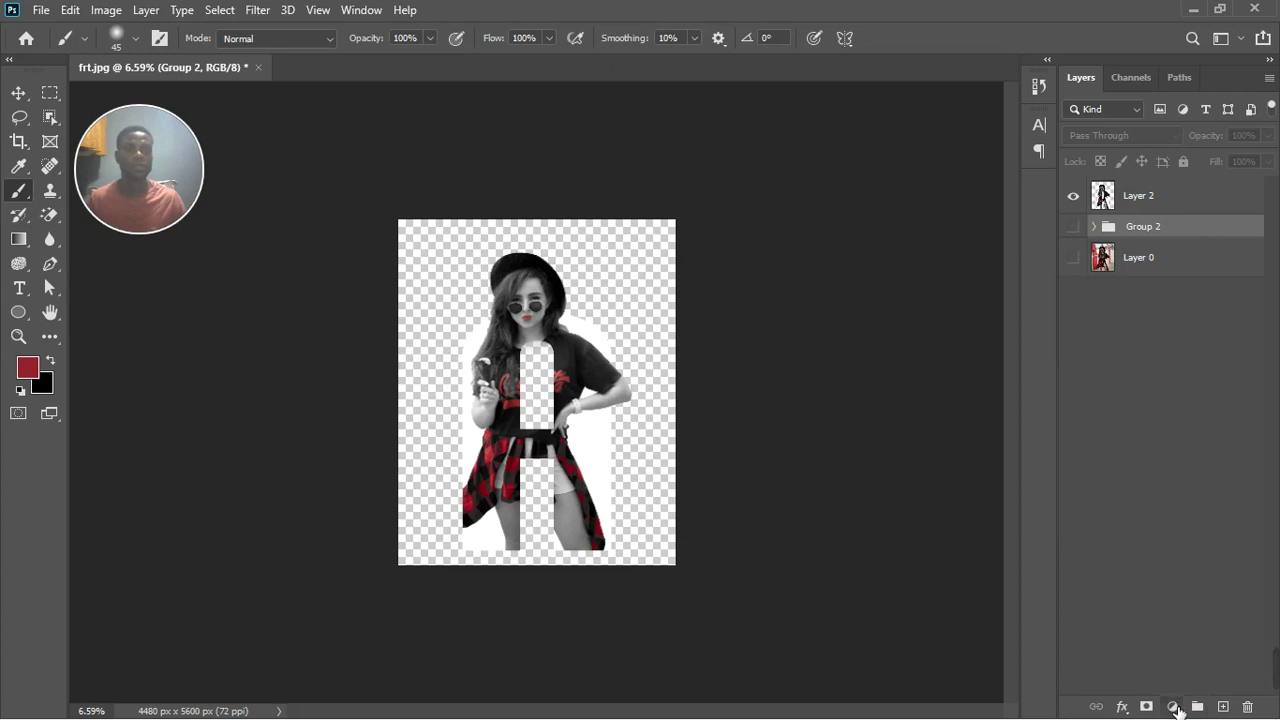
# - Add a Solid Color fill layer of #95212e between Layer 2 and the hidden group as the background
pyautogui.click(1173, 707)
pyautogui.click(1162, 374)
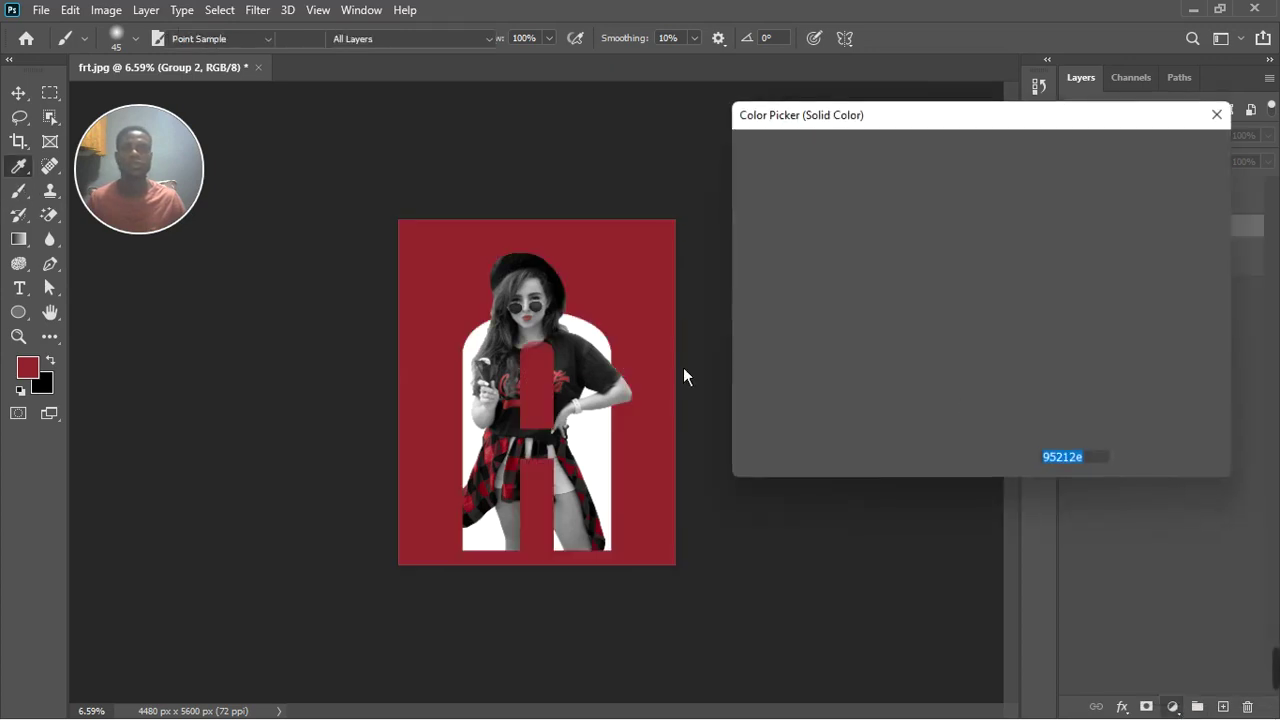
pyautogui.click(1142, 149)
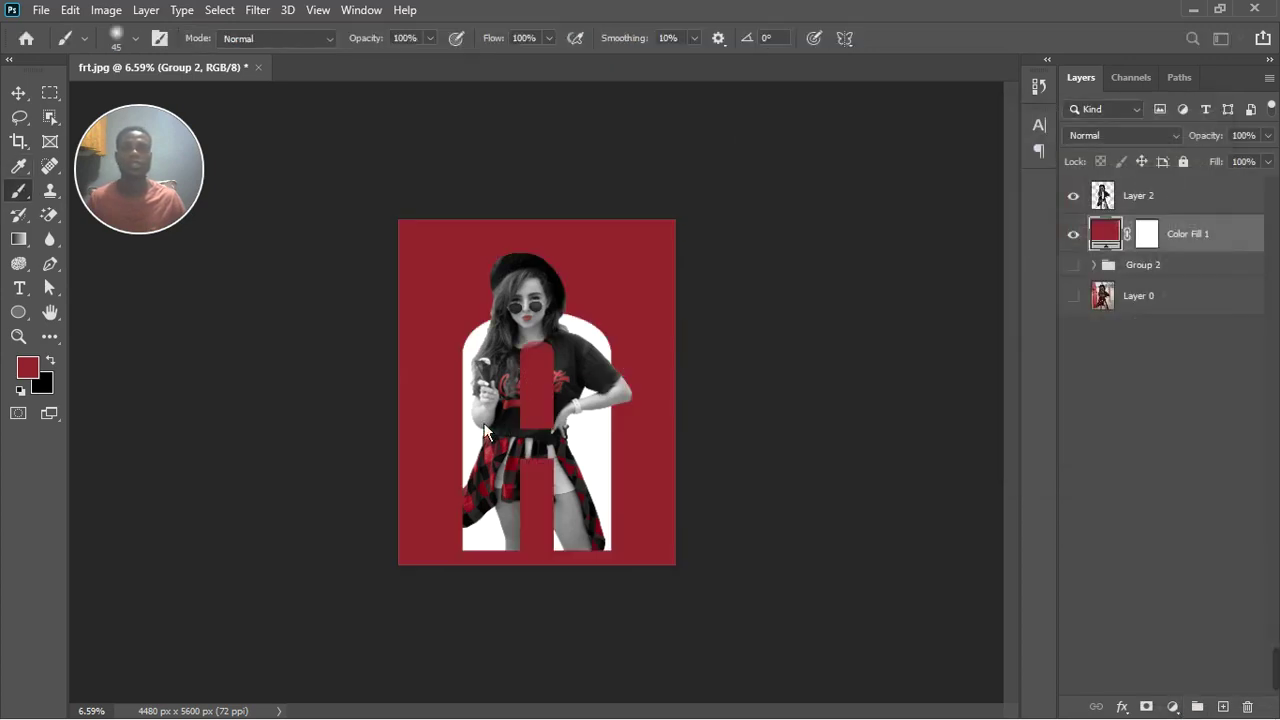
# - Recolour the fill layer to #a2383c by sampling the red from the woman's shirt lettering
pyautogui.scroll(4, 543, 450)
pyautogui.scroll(1, 543, 450)
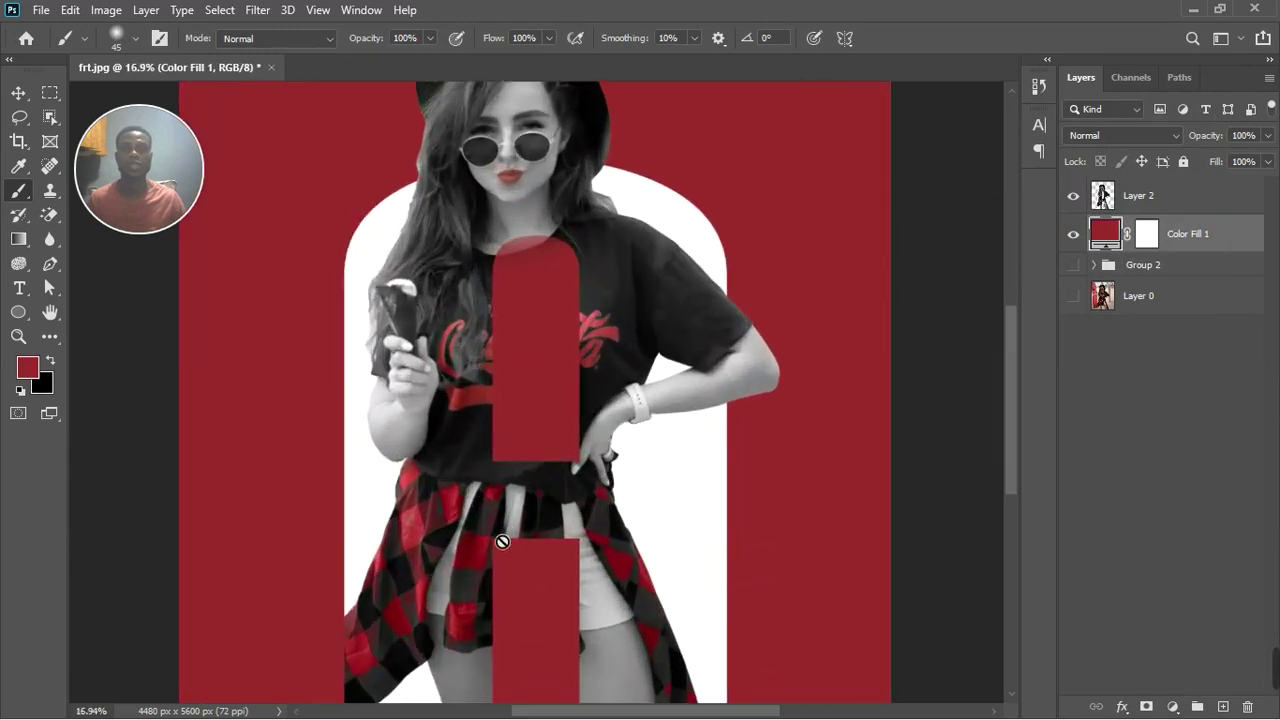
pyautogui.click(463, 509)
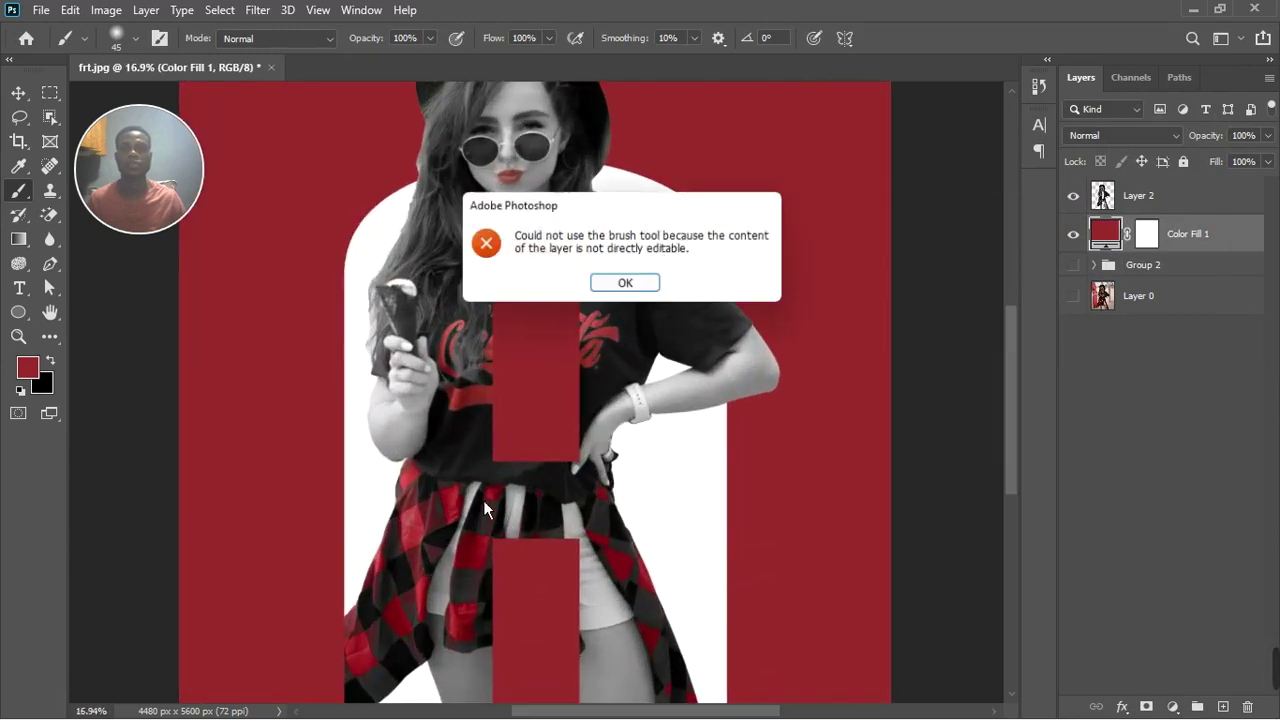
pyautogui.click(617, 286)
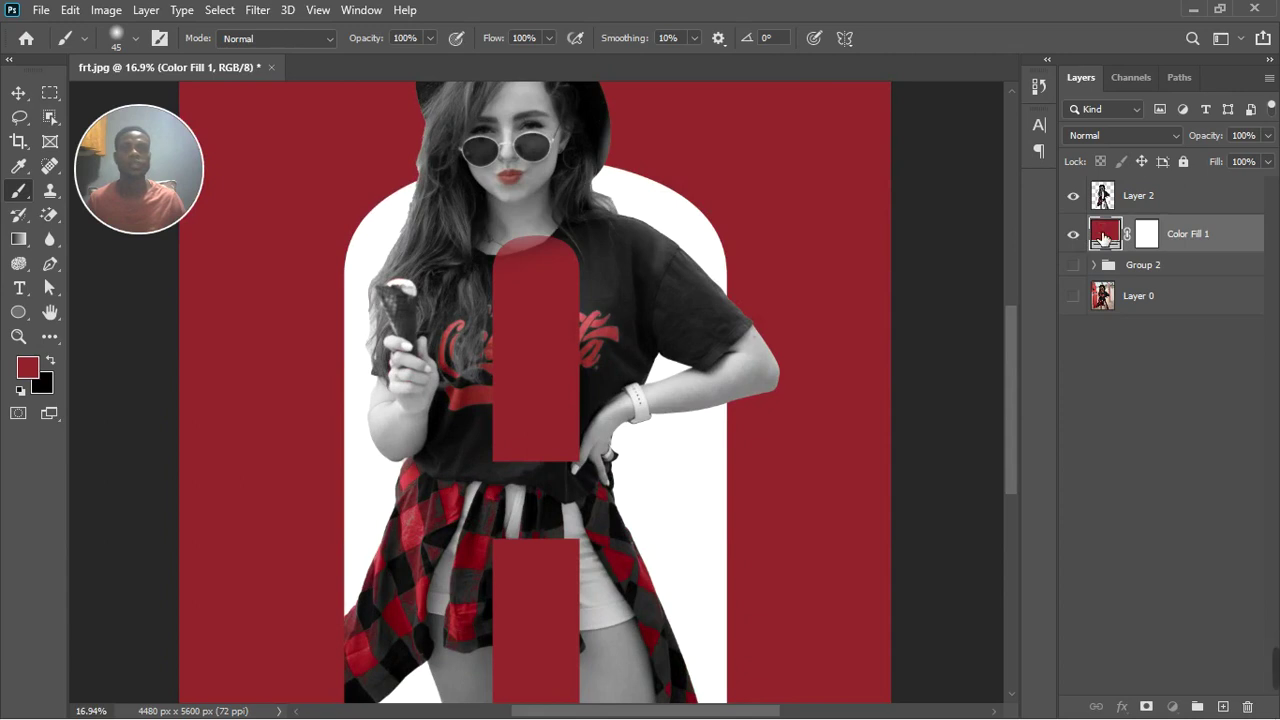
pyautogui.doubleClick(1104, 236)
pyautogui.click(604, 345)
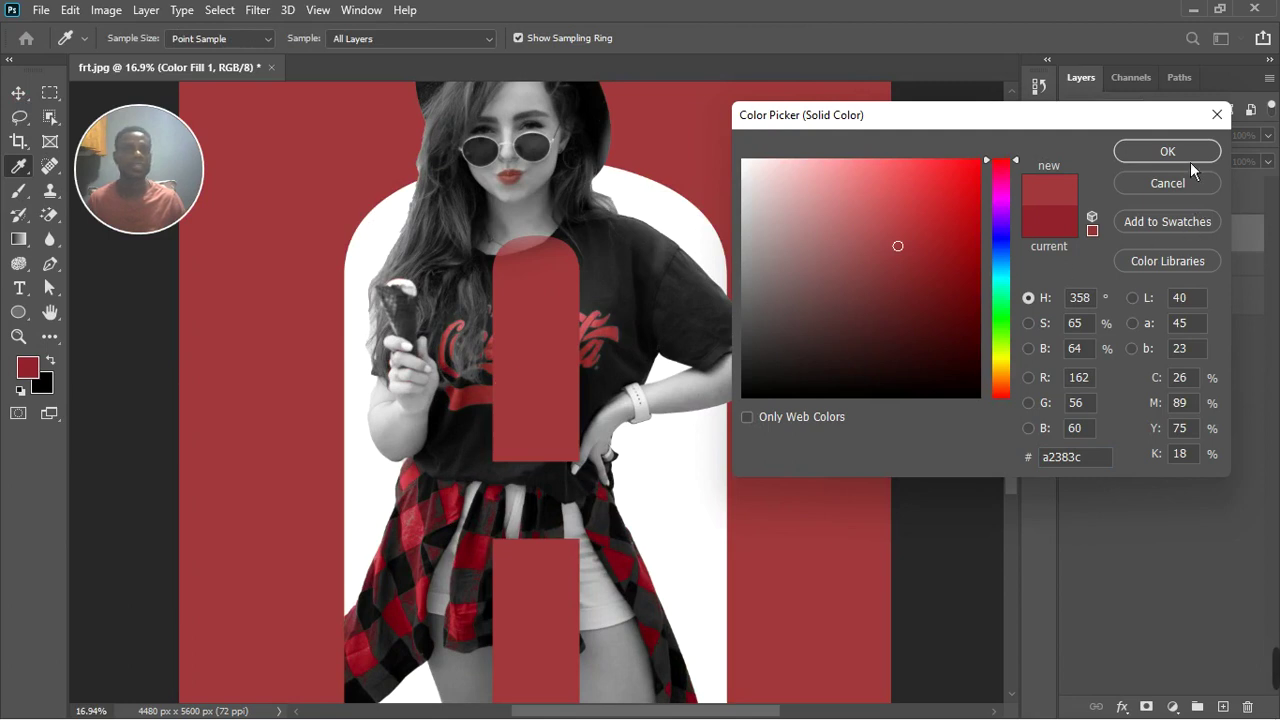
pyautogui.click(1163, 151)
# - Scale Layer 2 with the letter and woman to about 71.5% and centre it horizontally on the canvas
pyautogui.hotkey('ctrl', '0')
pyautogui.press('b')
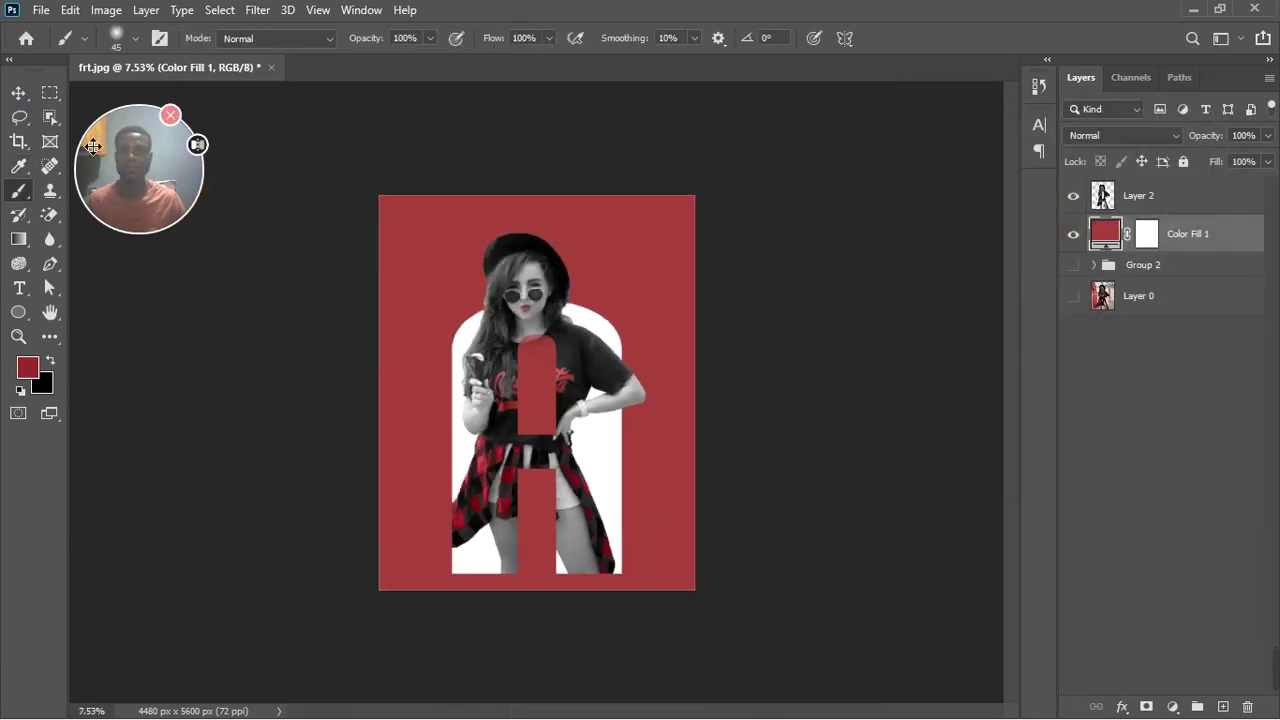
pyautogui.click(18, 92)
pyautogui.click(586, 406)
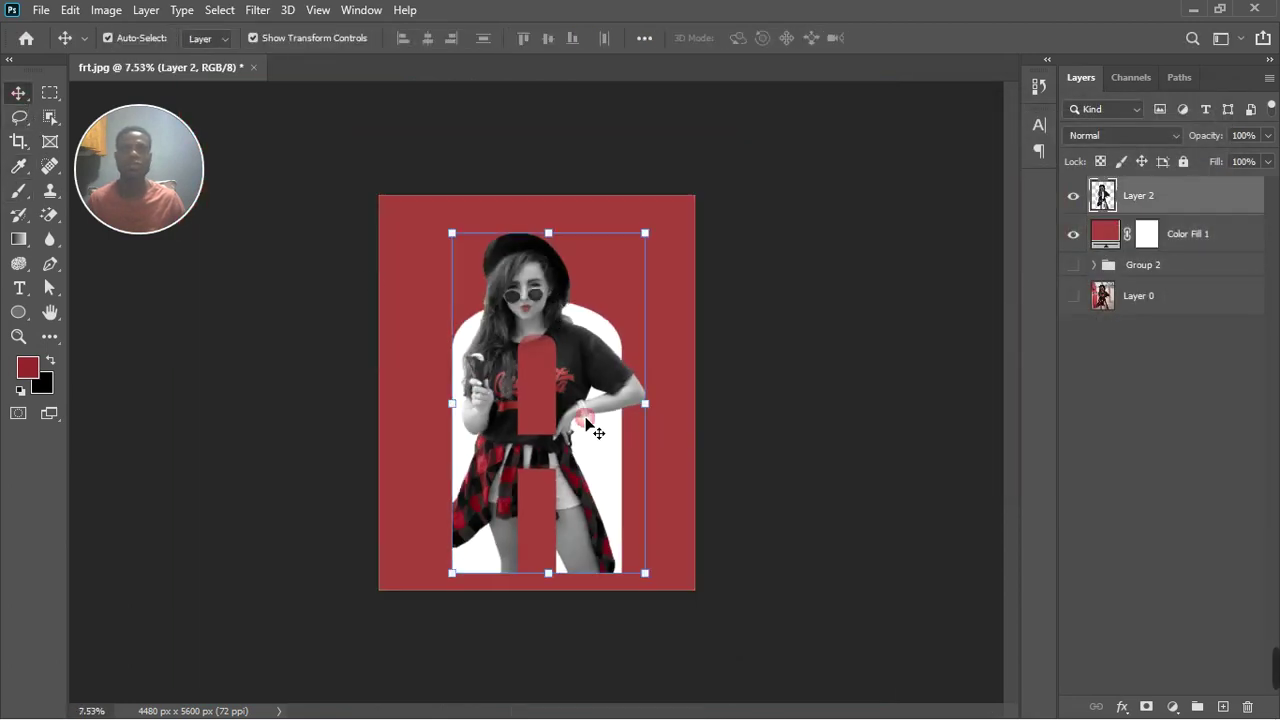
pyautogui.moveTo(659, 583); pyautogui.dragTo(573, 440)
pyautogui.scroll(2, 547, 400)
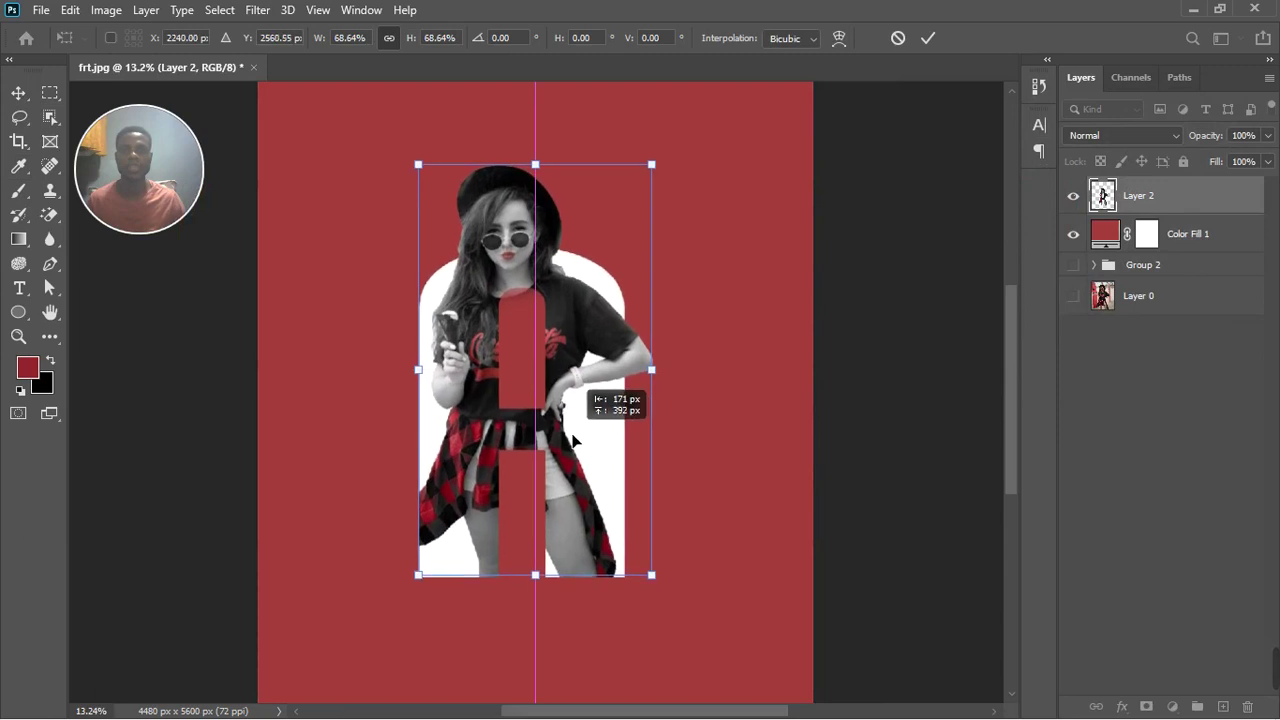
pyautogui.scroll(-1, 640, 389)
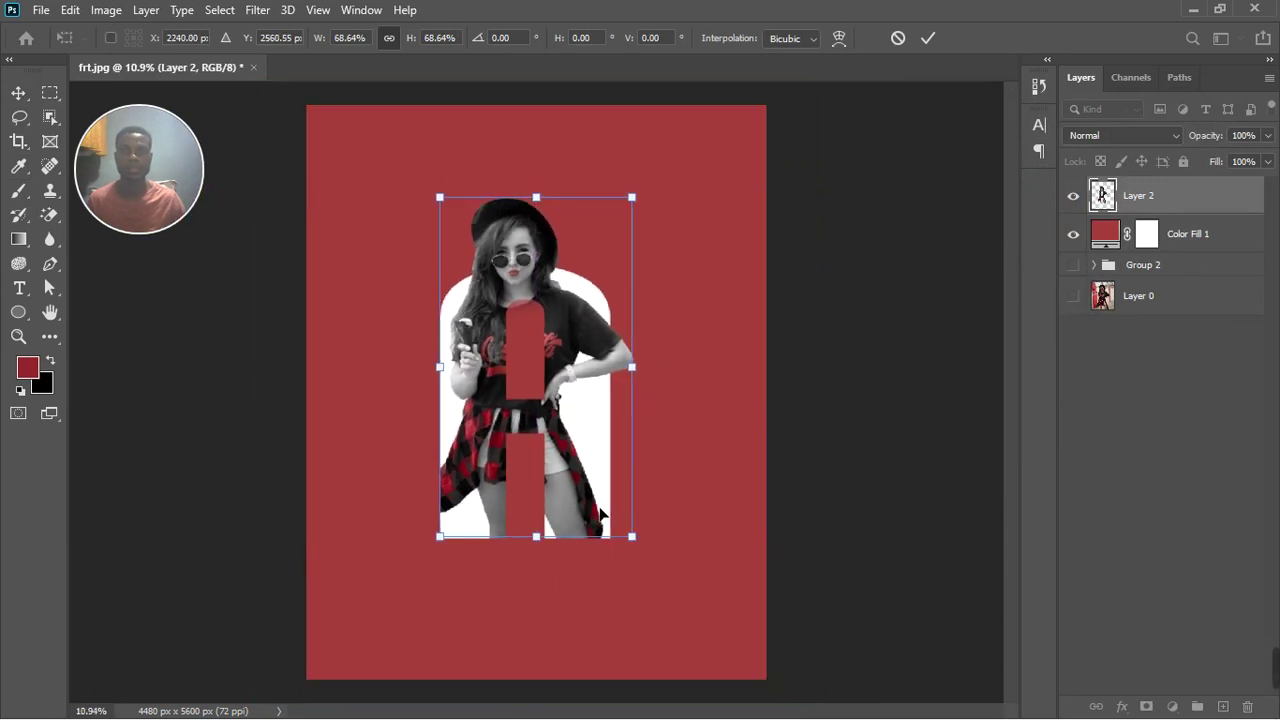
pyautogui.moveTo(641, 545); pyautogui.dragTo(660, 551)
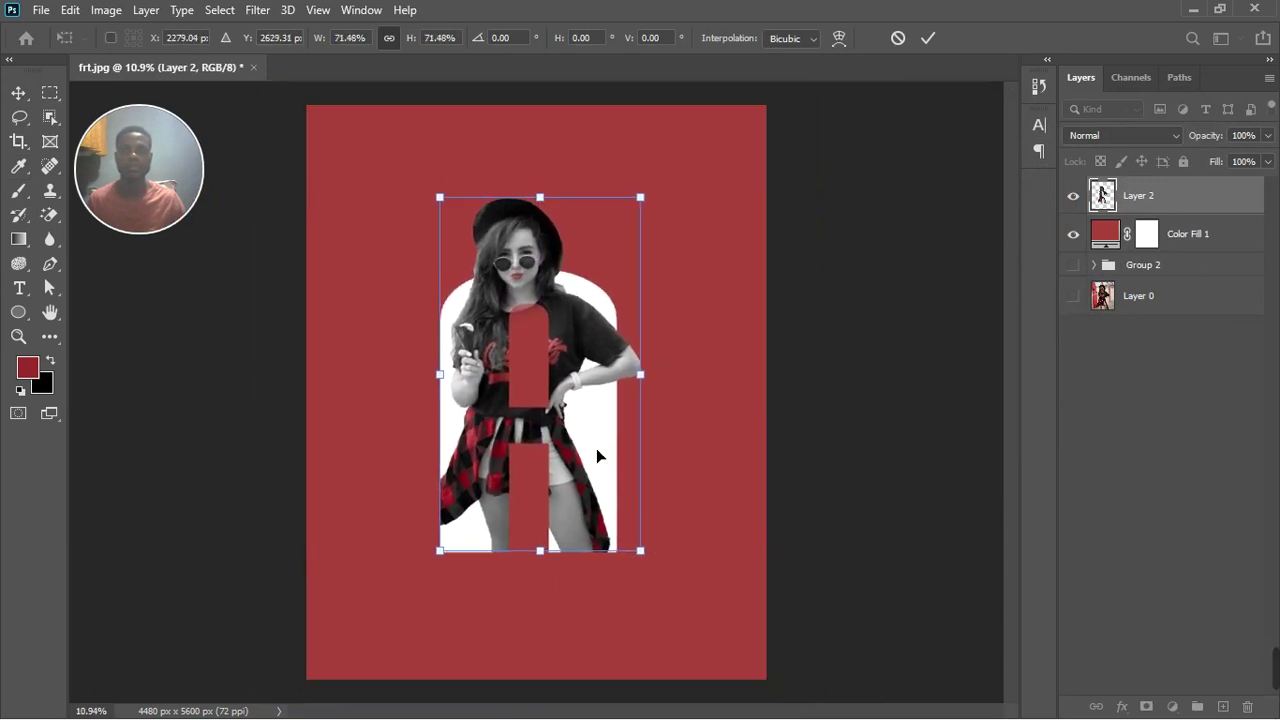
pyautogui.moveTo(600, 451)
pyautogui.mouseDown()
pyautogui.moveTo(599, 426)
pyautogui.moveTo(592, 437)
pyautogui.mouseUp()
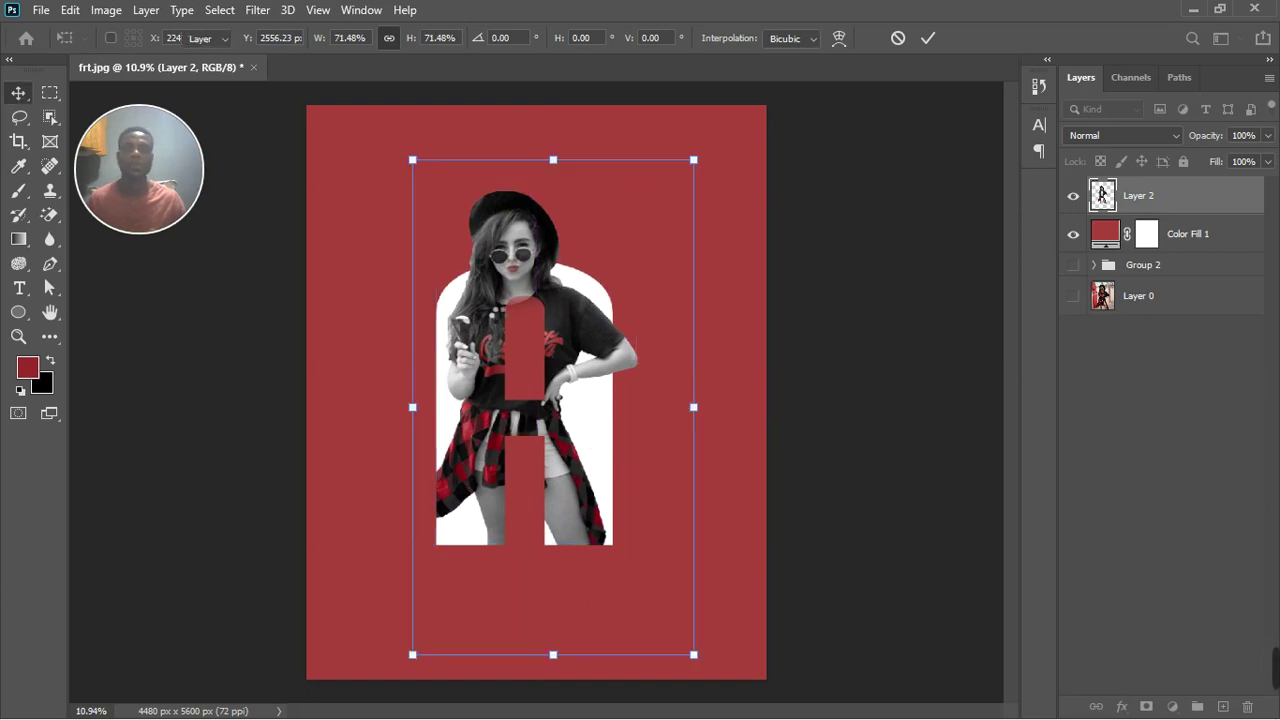
# - Try yellow and orange hues for the Color Fill 1 background and set it to #ff9b1a
pyautogui.click(1106, 252)
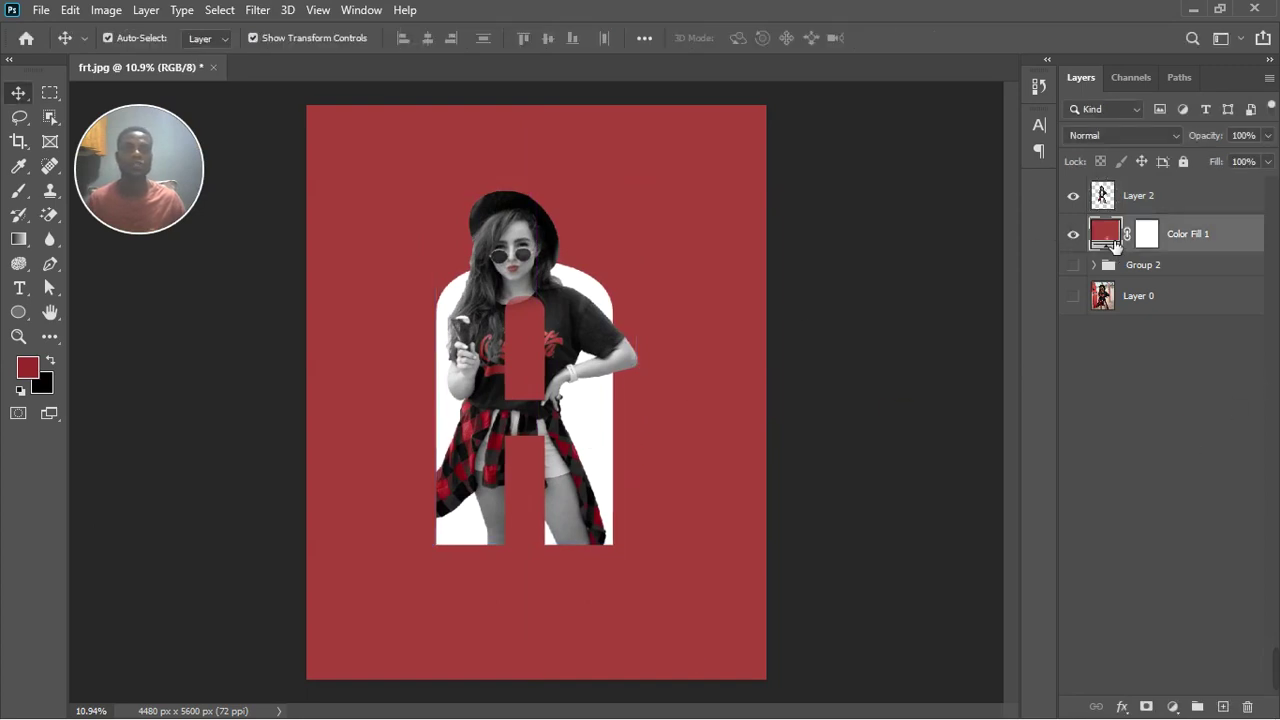
pyautogui.doubleClick(1106, 252)
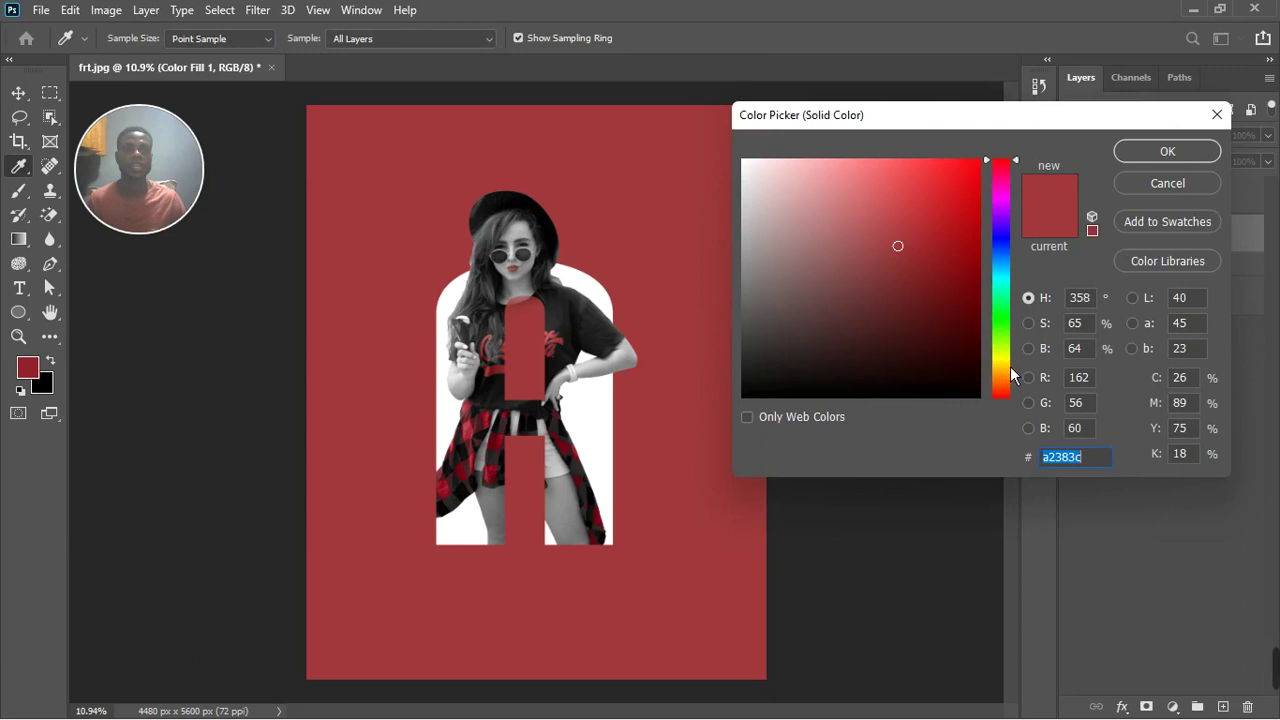
pyautogui.moveTo(1012, 375); pyautogui.dragTo(1004, 357)
pyautogui.moveTo(966, 286); pyautogui.dragTo(941, 182)
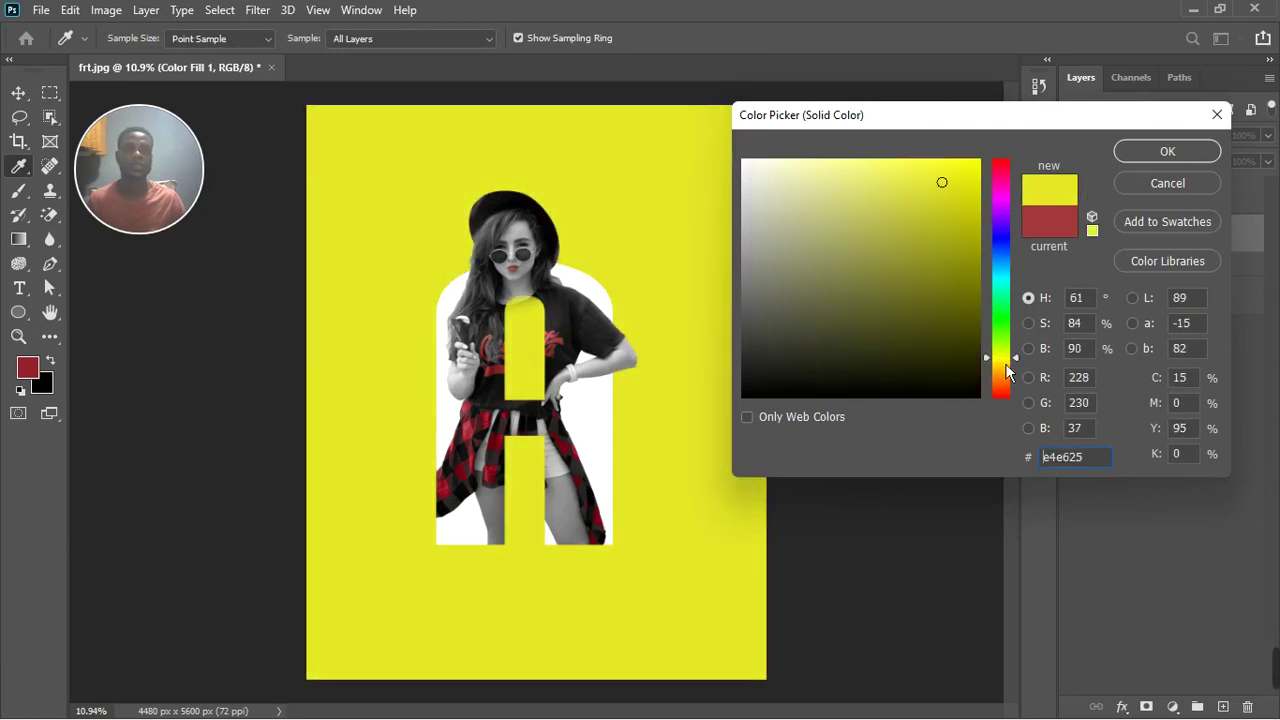
pyautogui.moveTo(1009, 370); pyautogui.dragTo(1013, 386)
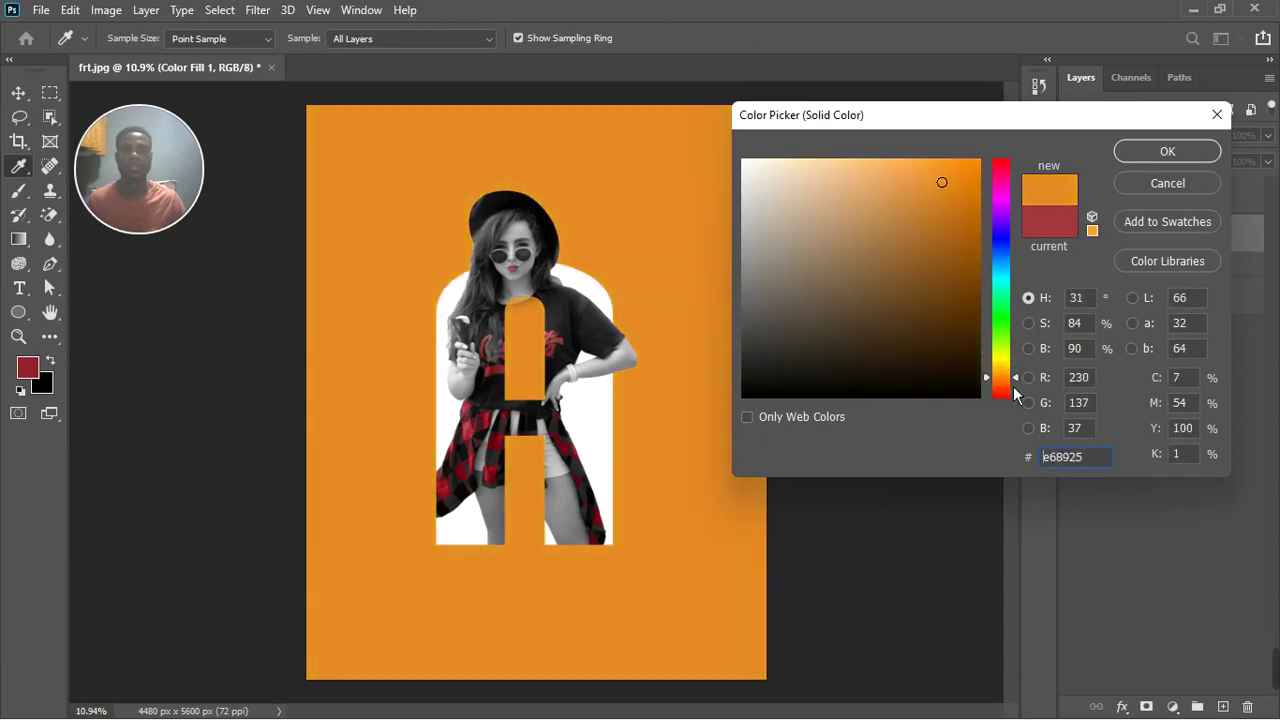
pyautogui.moveTo(936, 183); pyautogui.dragTo(964, 166)
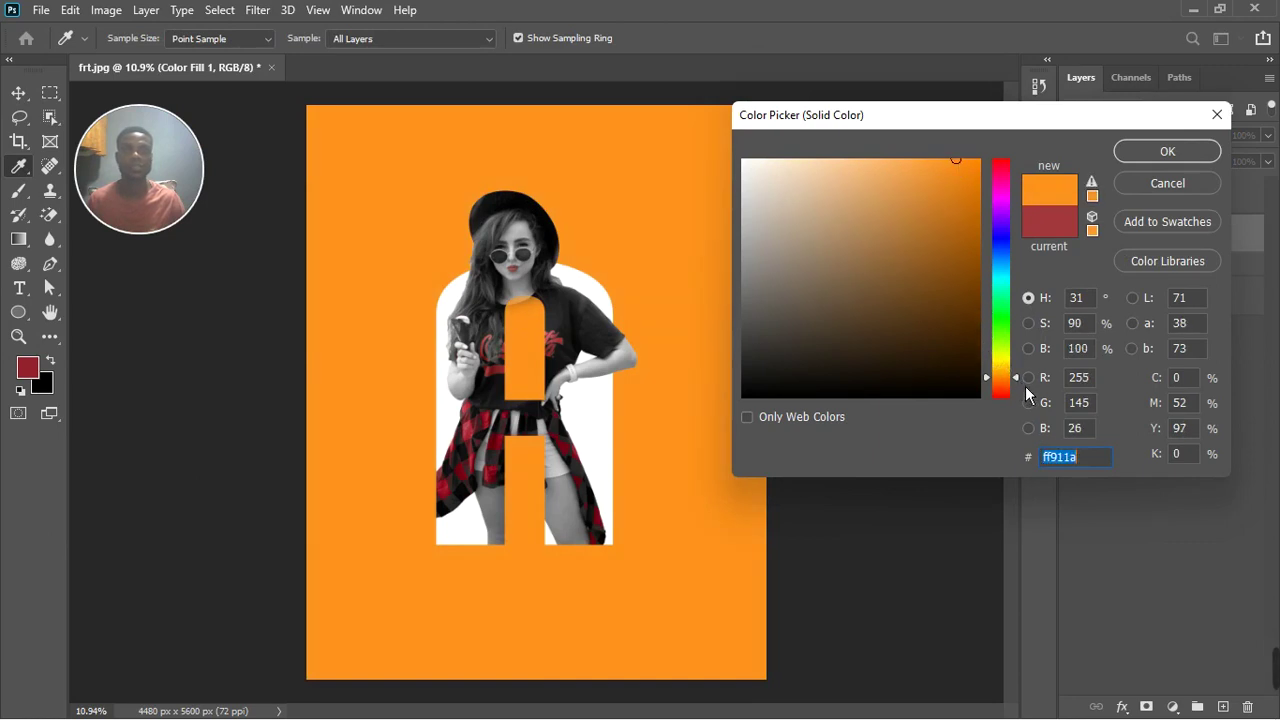
pyautogui.write('ffa11a')
pyautogui.write('ff861a')
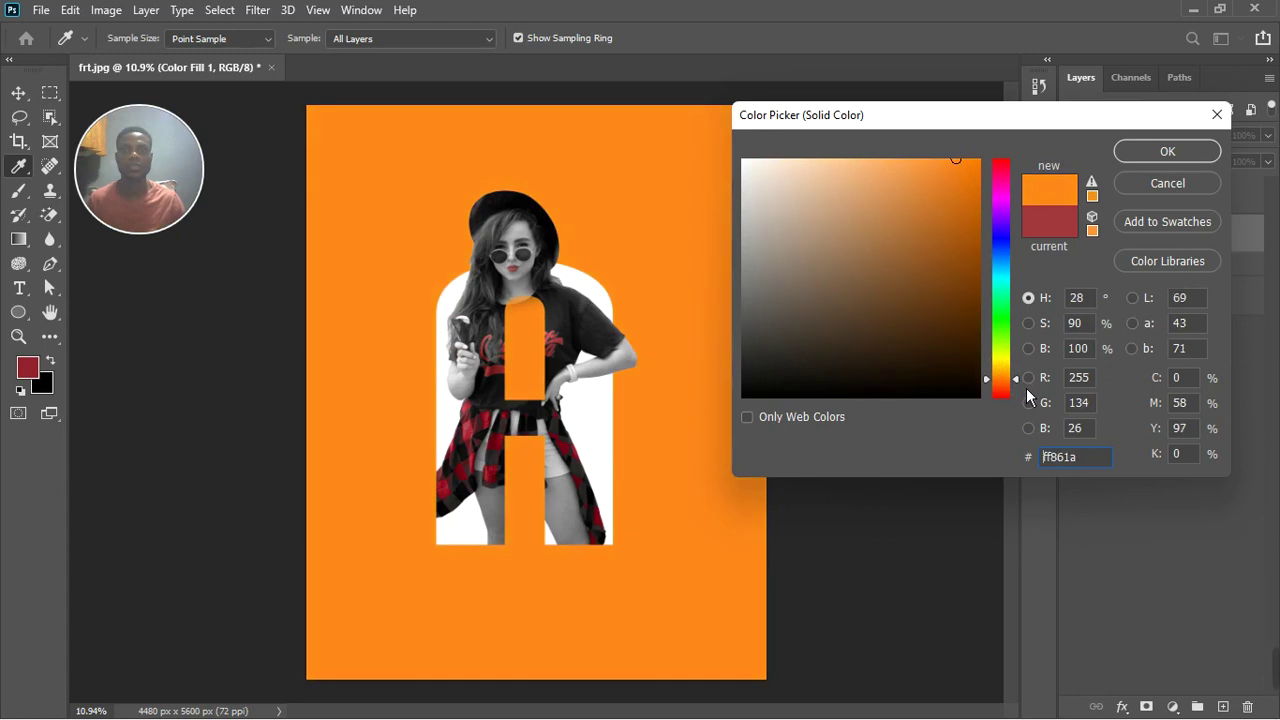
pyautogui.moveTo(1023, 386); pyautogui.dragTo(1018, 384)
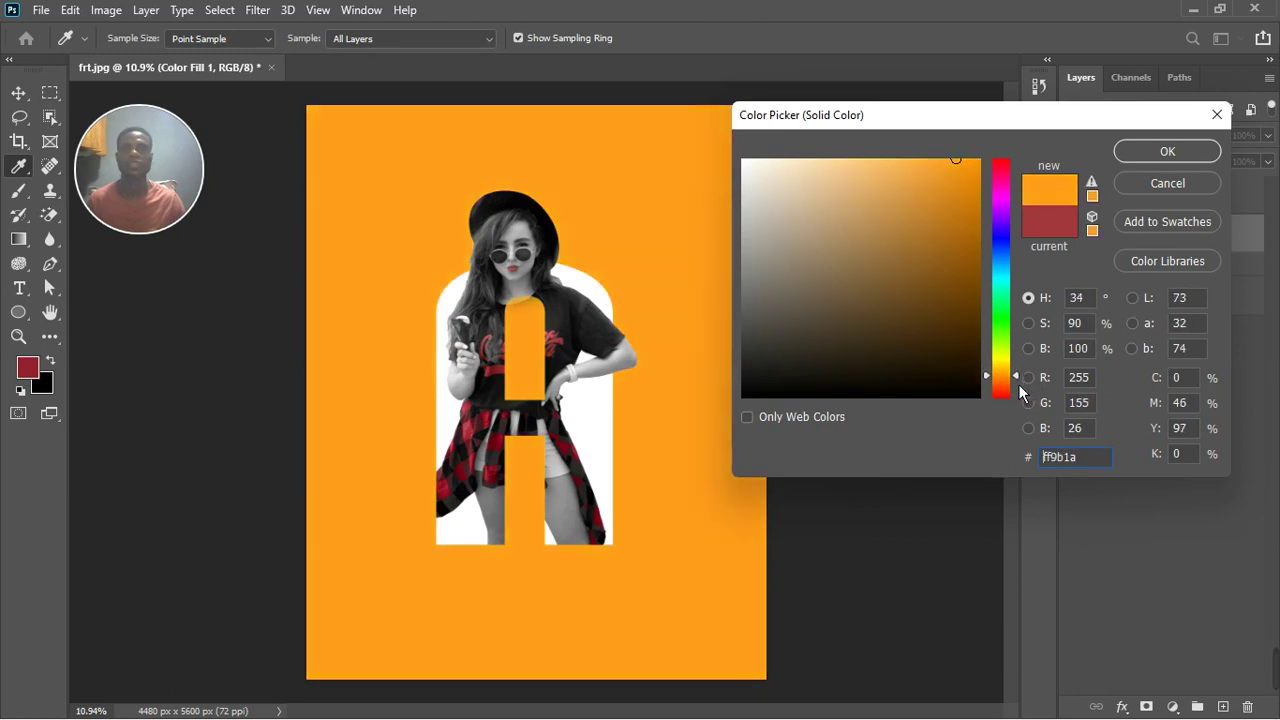
pyautogui.press('v')
pyautogui.click(1157, 151)
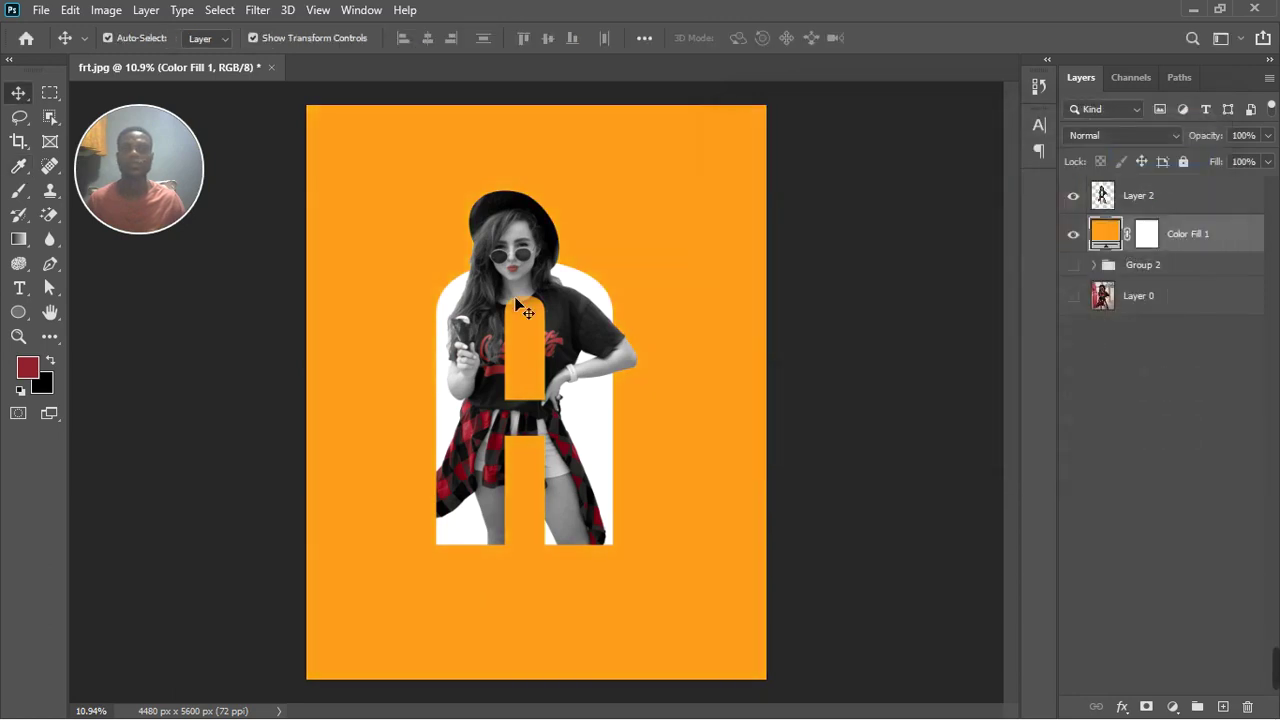
# - Duplicate Layer 2 and set the copy's blend mode to Screen
pyautogui.scroll(3, 514, 296)
pyautogui.scroll(-2, 537, 330)
pyautogui.scroll(-1, 542, 340)
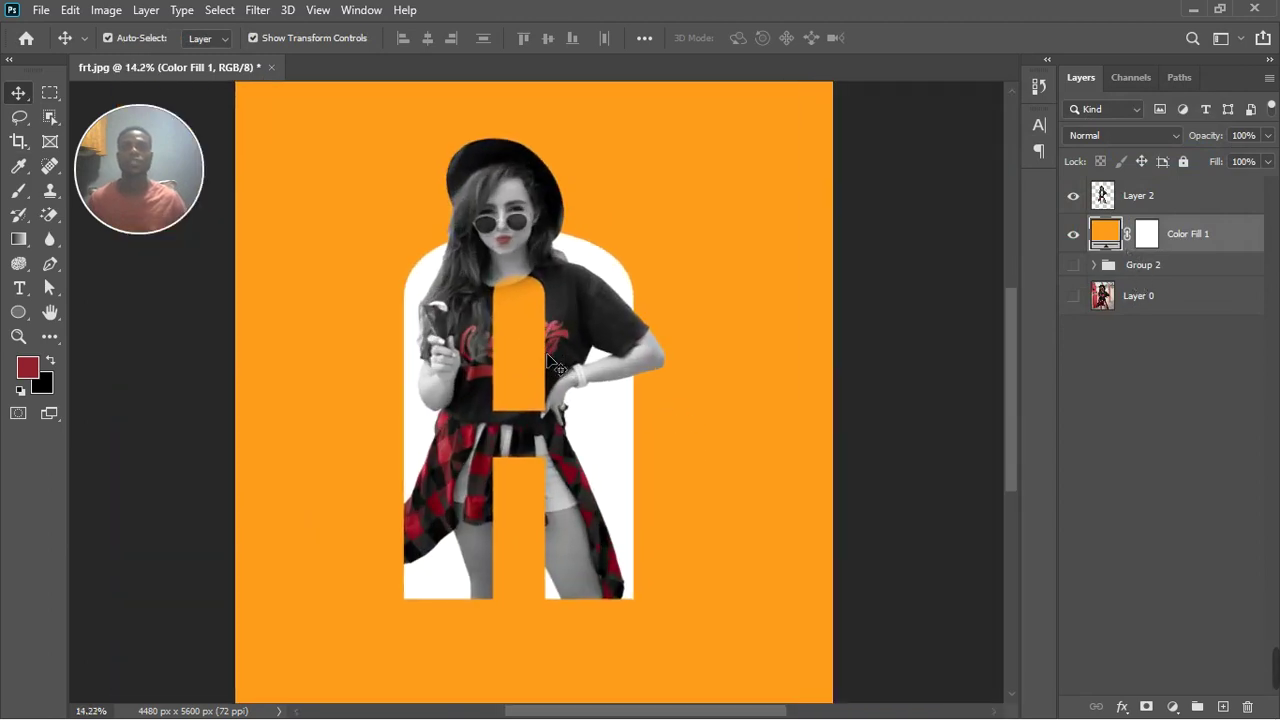
pyautogui.scroll(2, 550, 364)
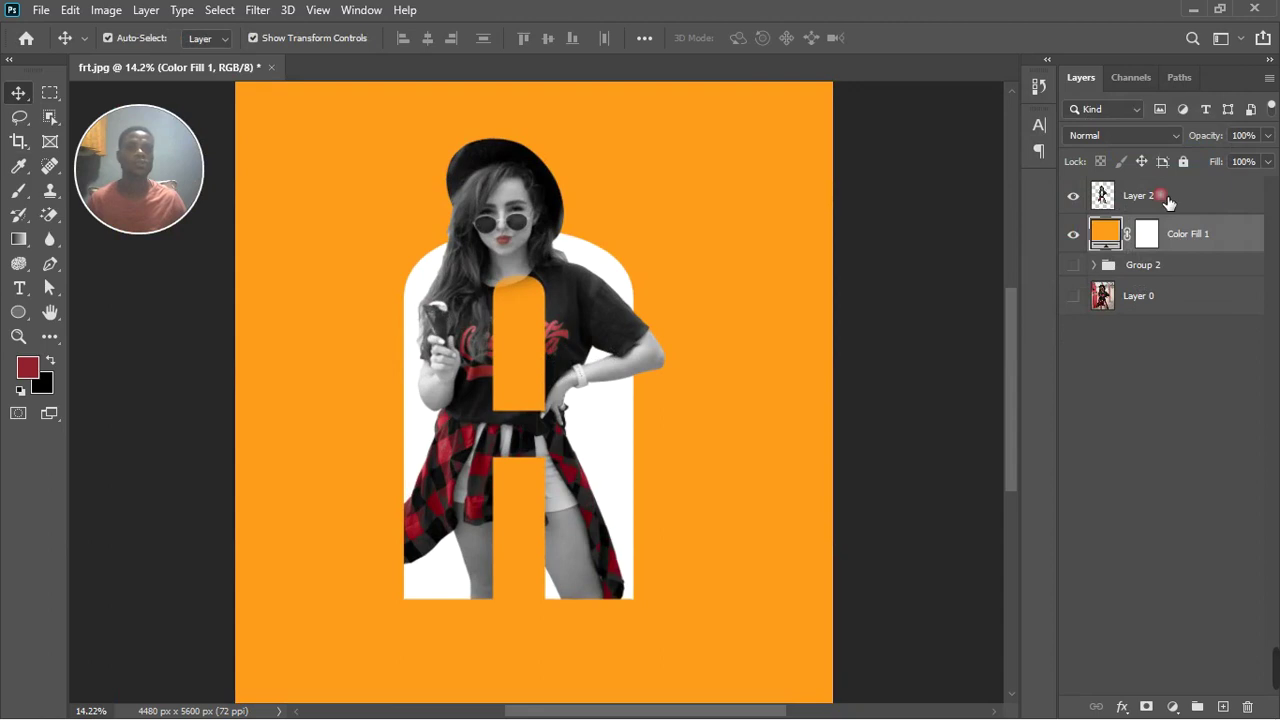
pyautogui.click(1166, 199)
pyautogui.hotkey('ctrl', 'j')
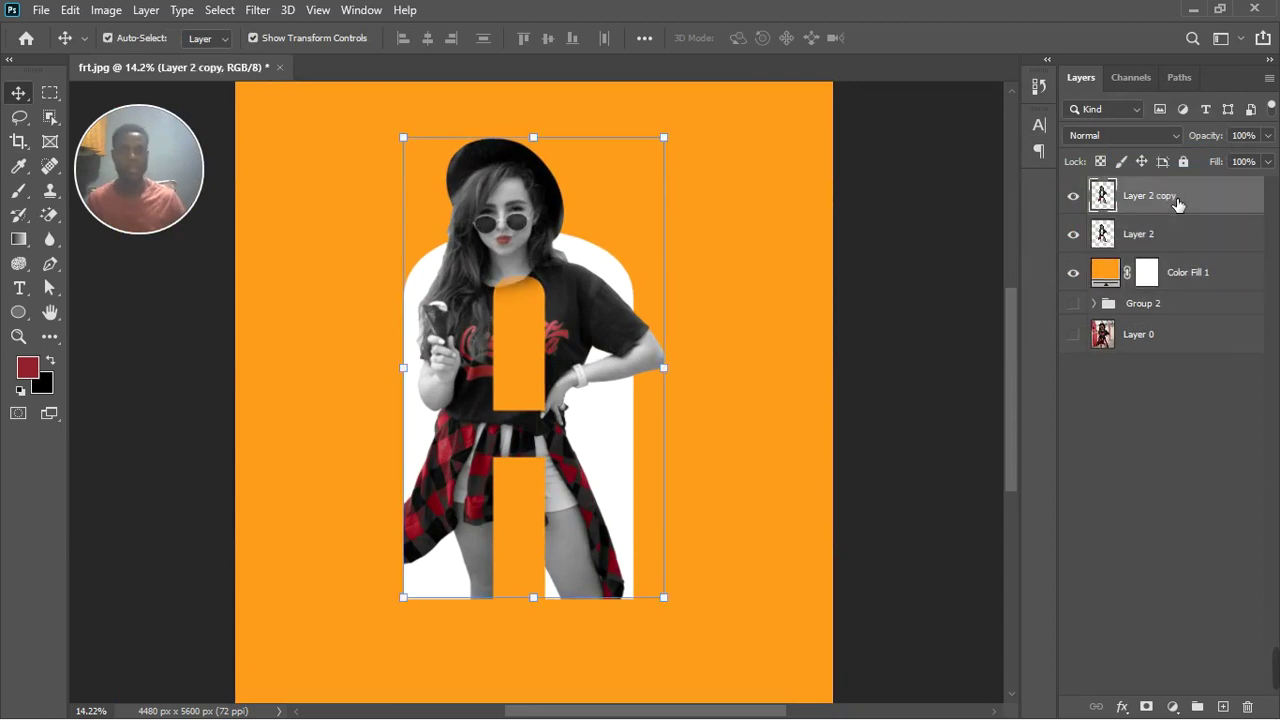
pyautogui.click(1128, 136)
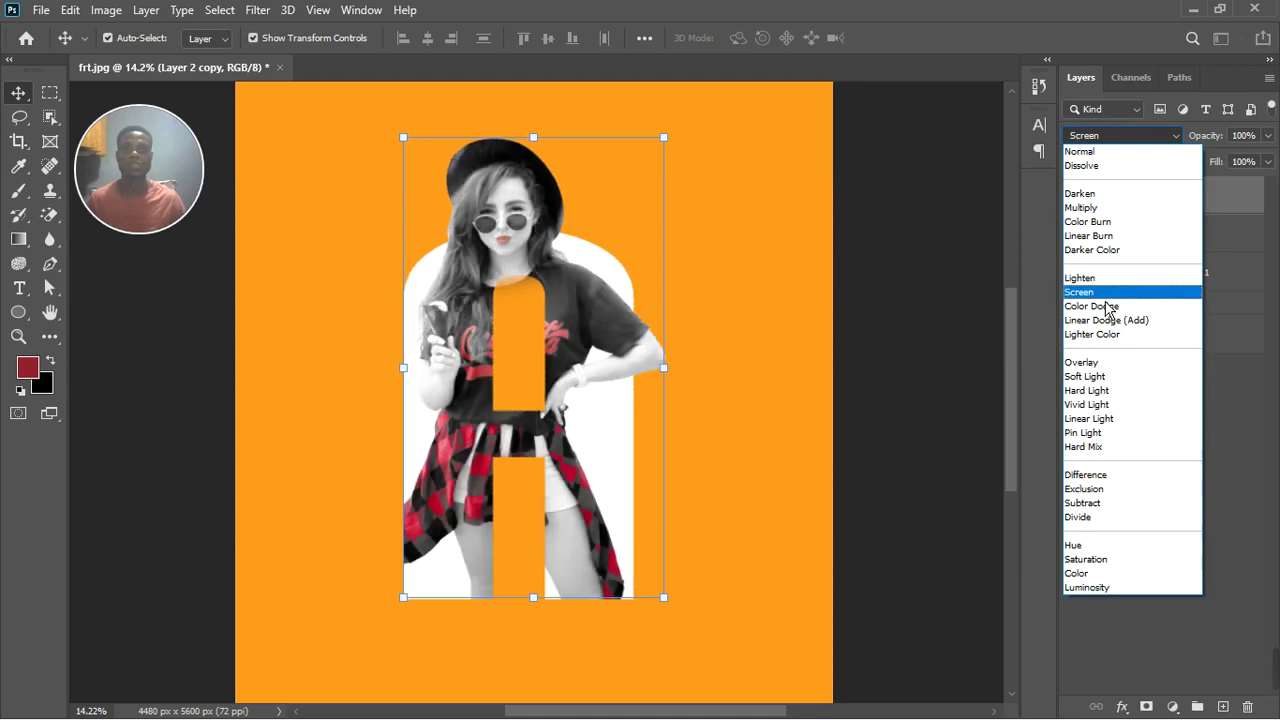
pyautogui.click(1105, 300)
# - Reduce the opacity of Layer 2 copy to 18%
pyautogui.click(1266, 135)
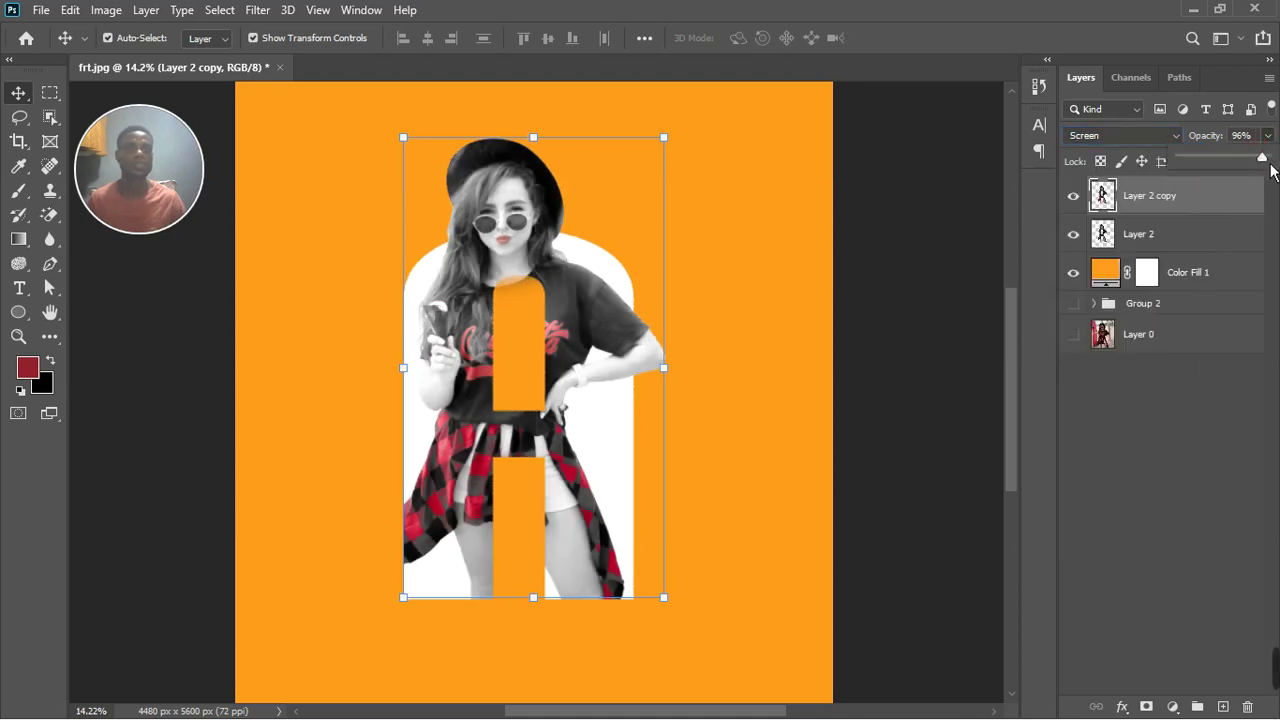
pyautogui.moveTo(1271, 172); pyautogui.dragTo(1208, 182)
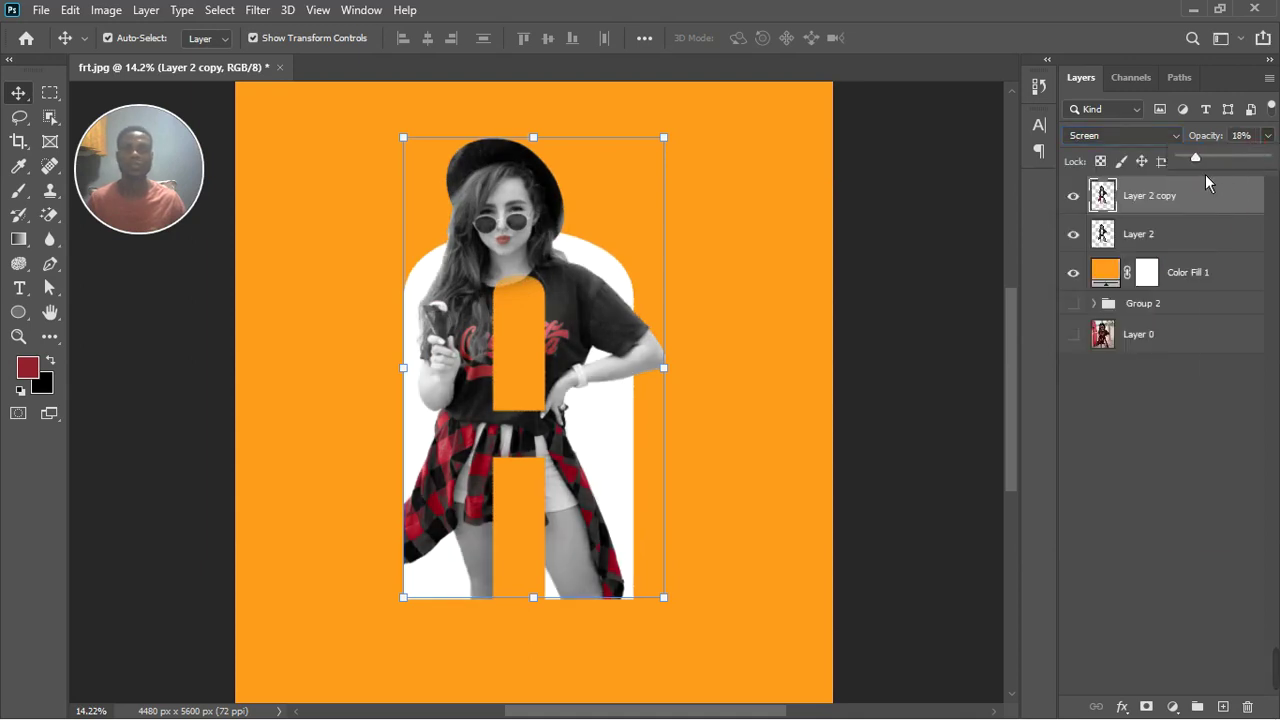
pyautogui.click(1177, 443)
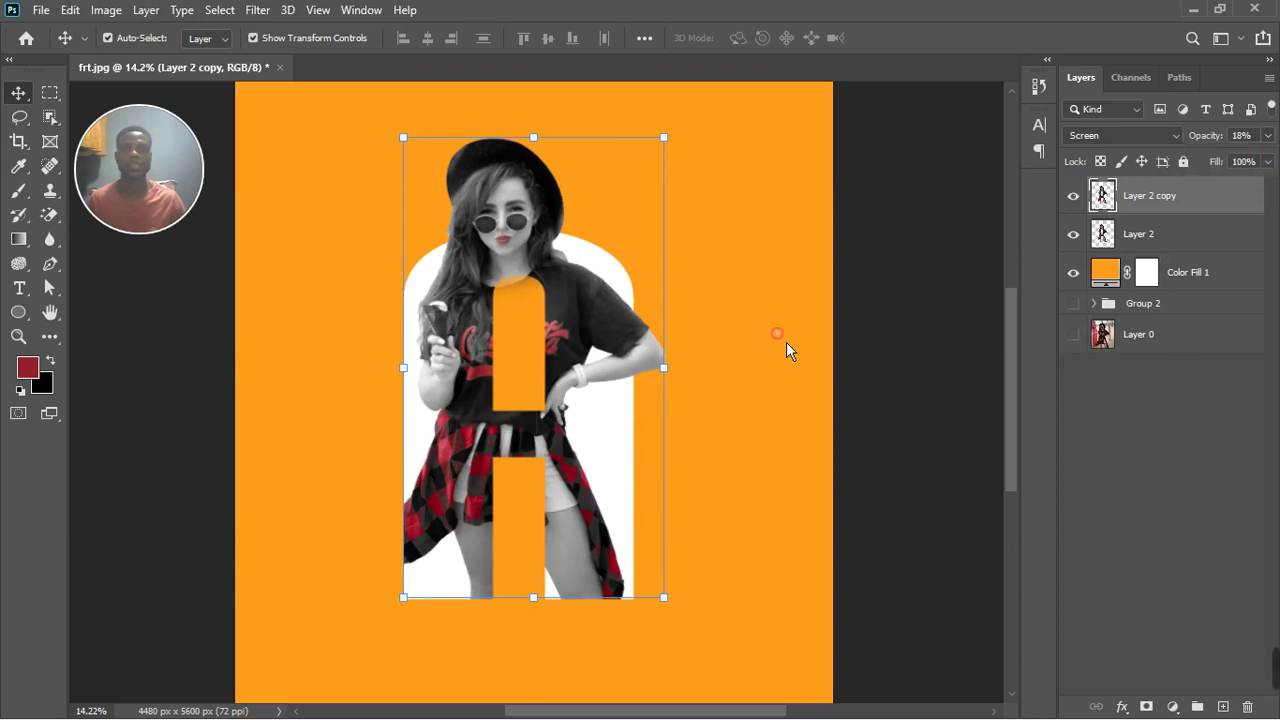
# - Activate the Horizontal Type tool and set its font to Acumin Variable Concept
pyautogui.scroll(-3, 487, 298)
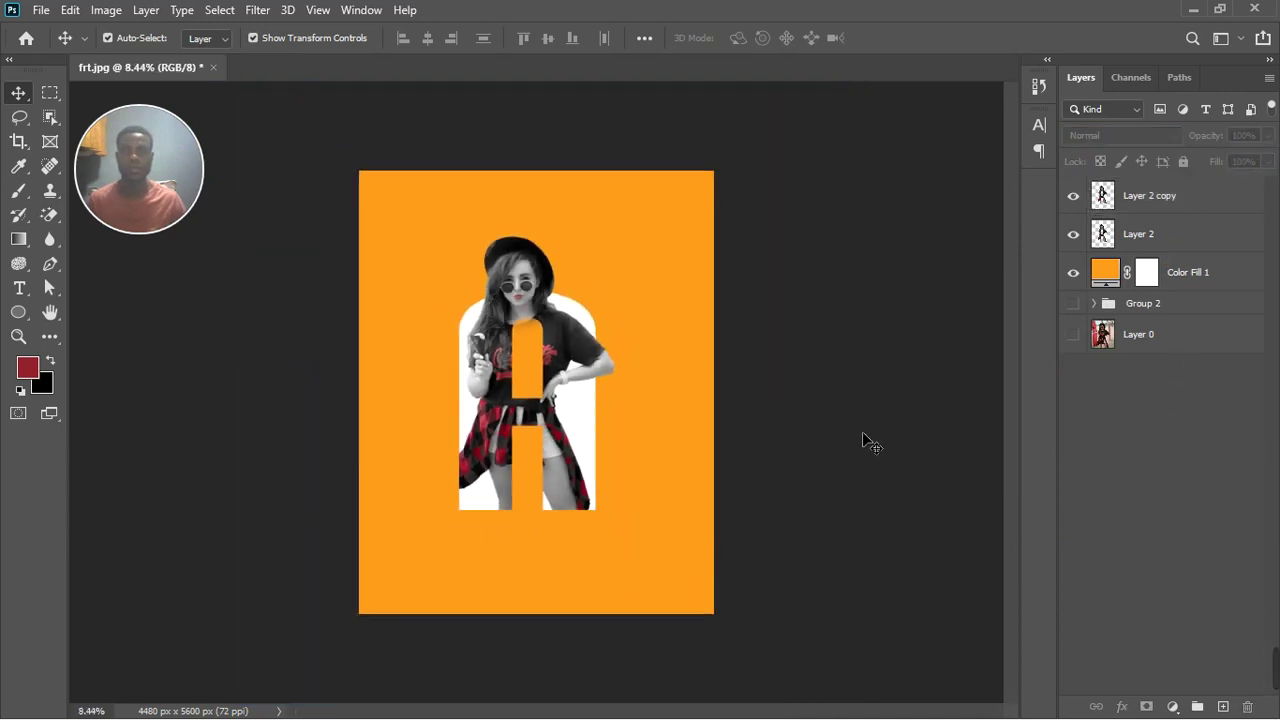
pyautogui.scroll(1, 586, 394)
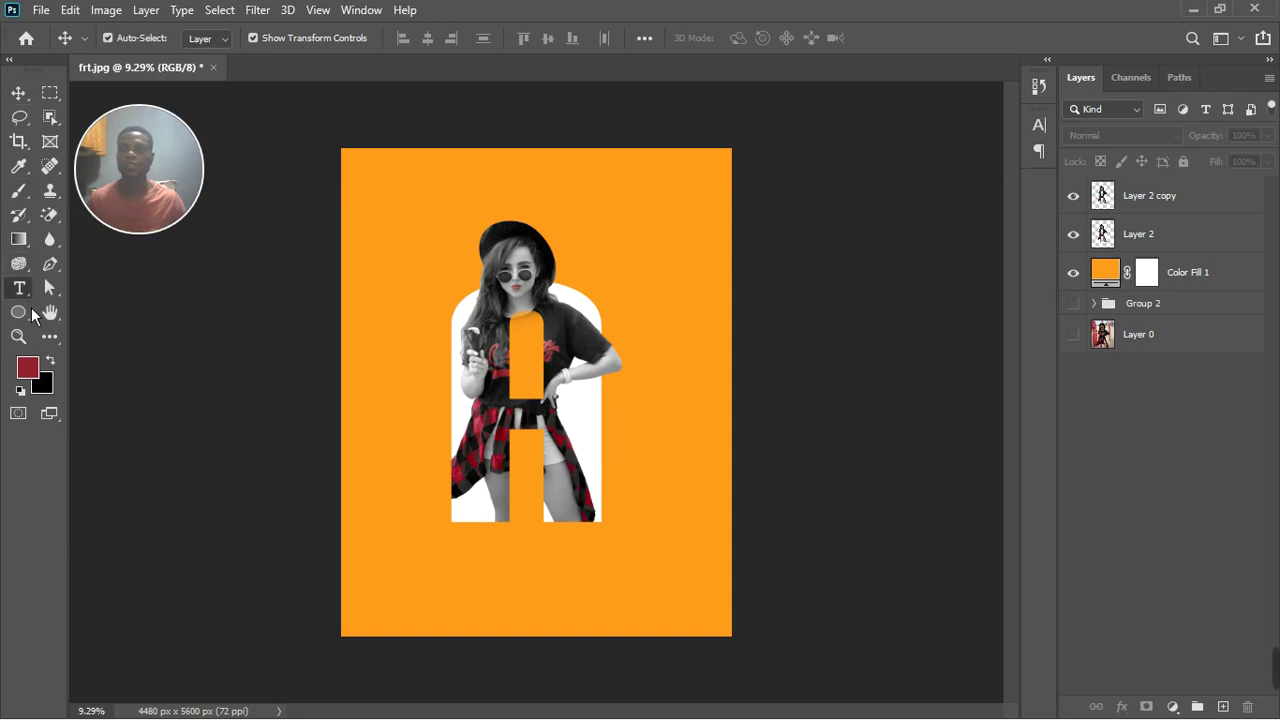
pyautogui.click(25, 291)
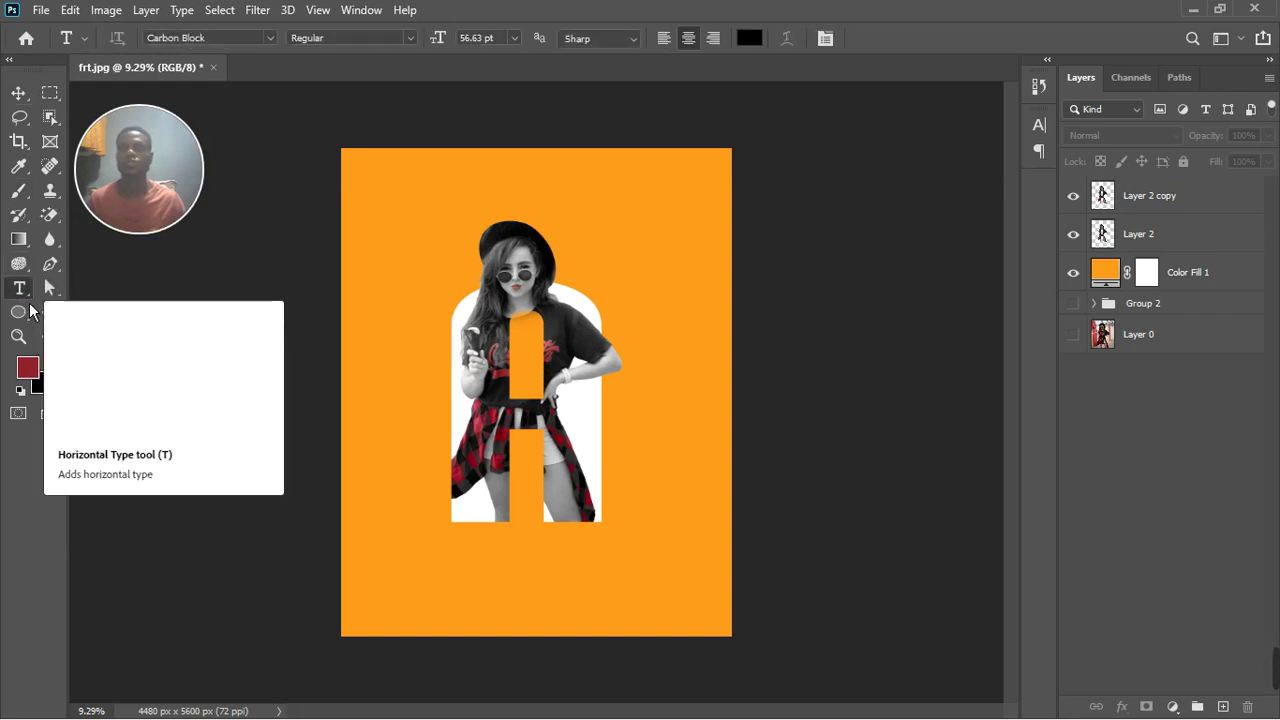
pyautogui.click(208, 39)
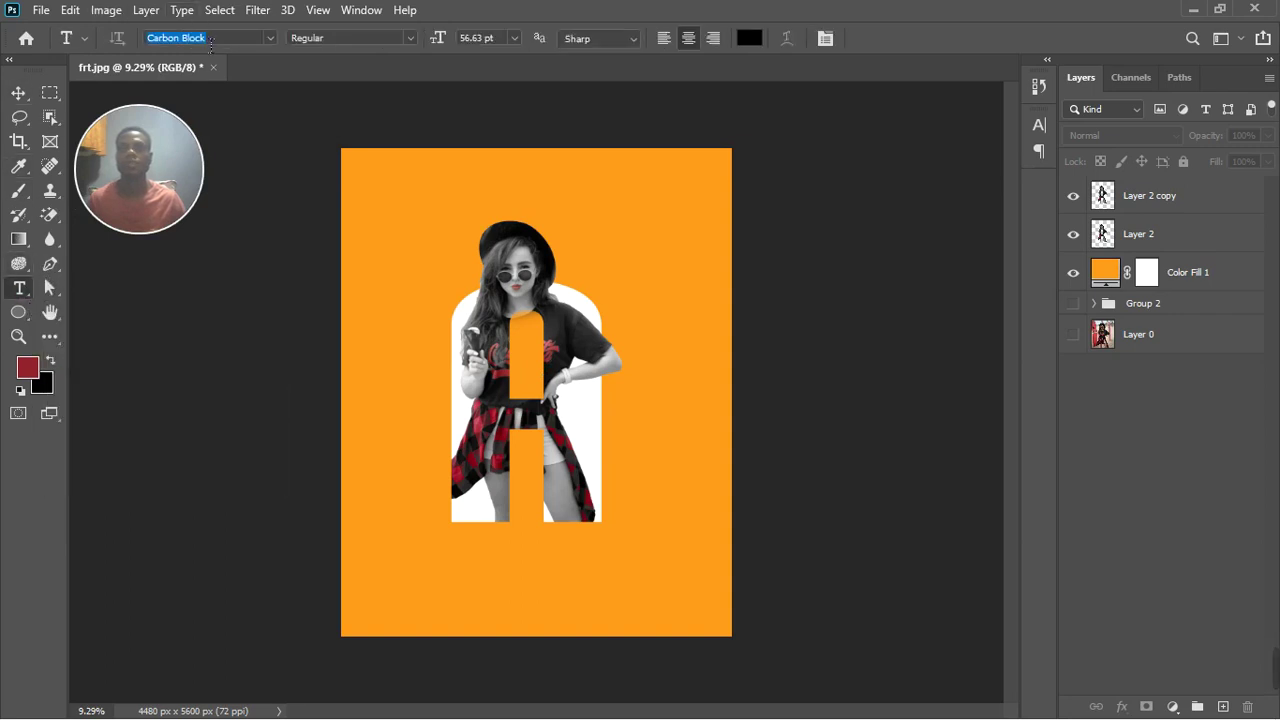
pyautogui.click(279, 43)
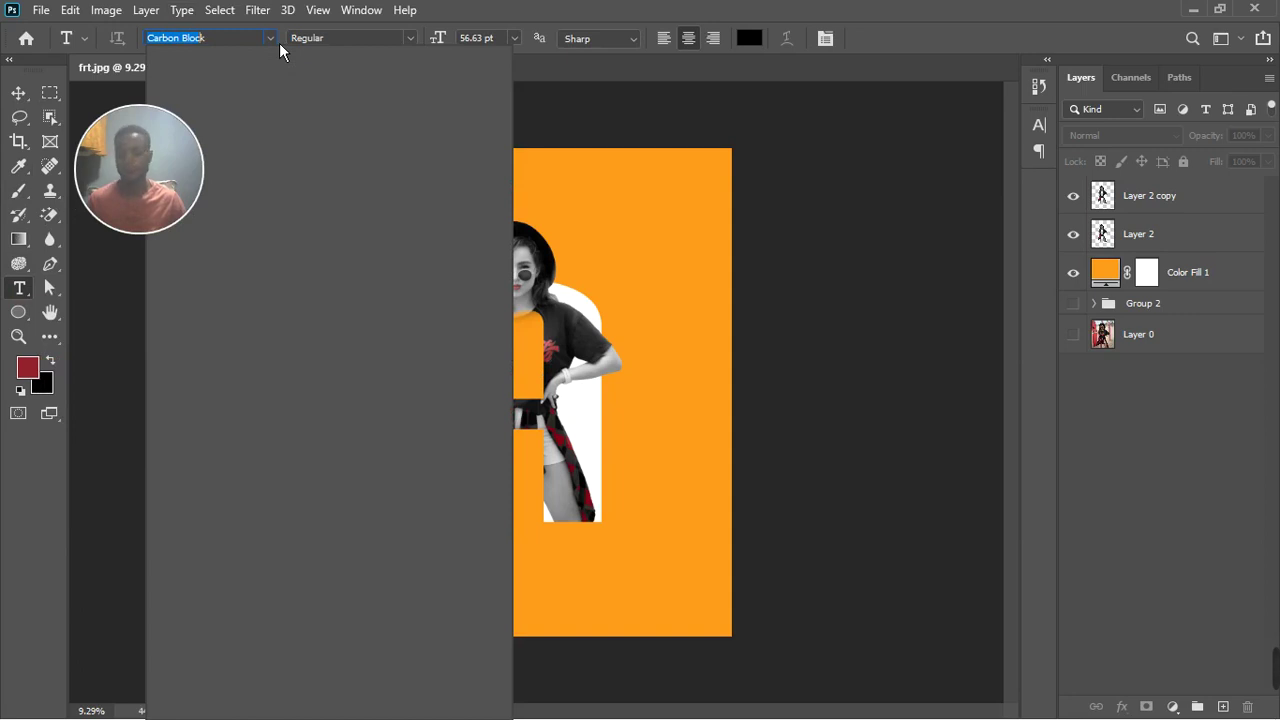
pyautogui.click(200, 58)
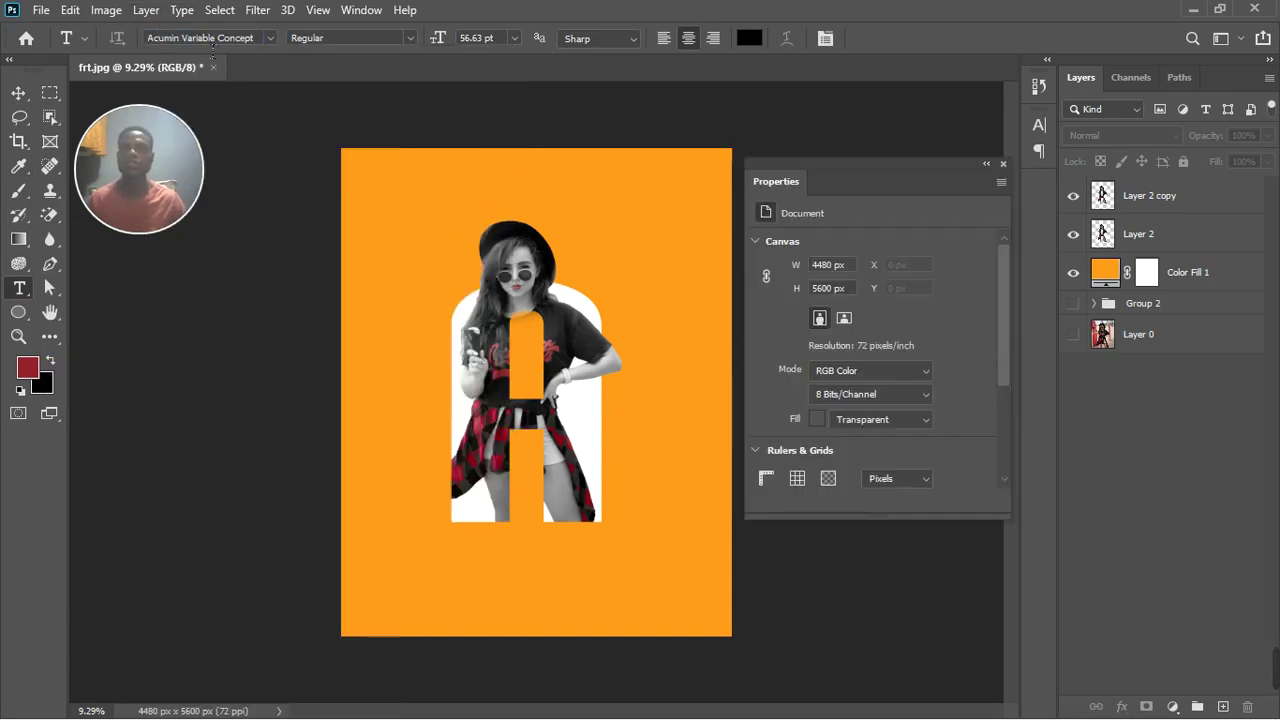
# - Start a text layer above the woman's hat, clear its placeholder text and set the text colour to white
pyautogui.click(479, 210)
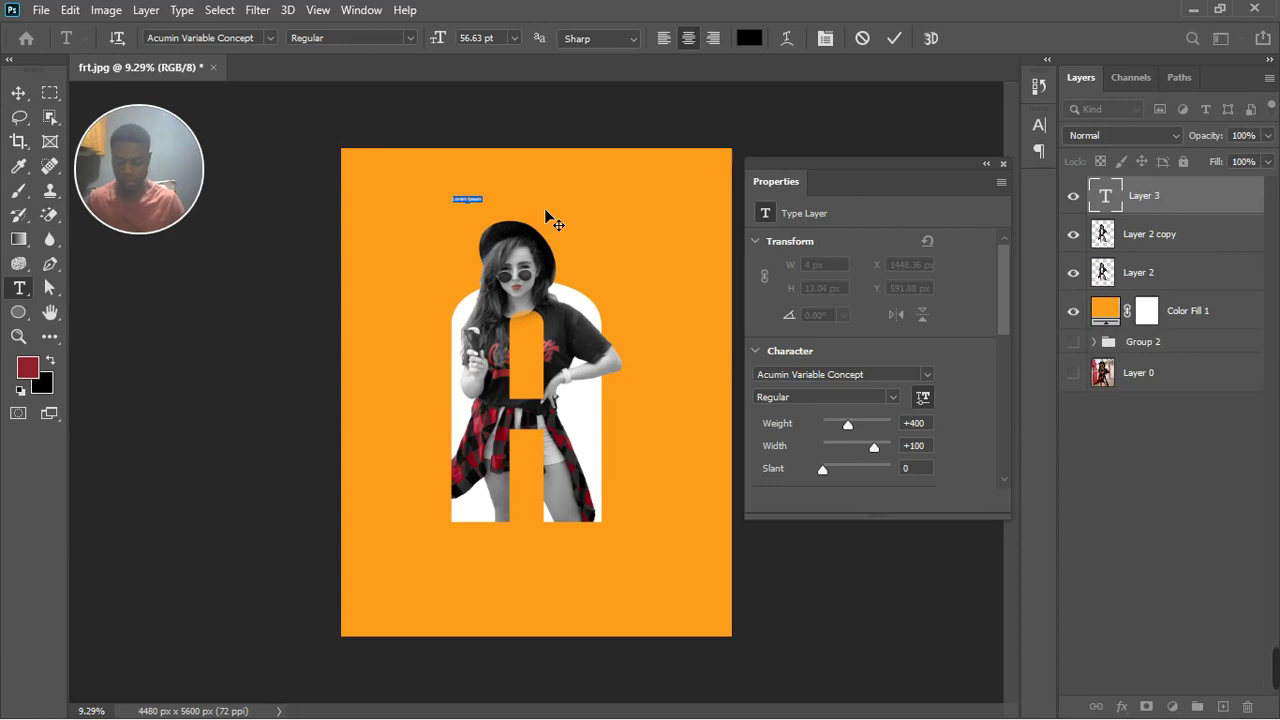
pyautogui.press('BackSpace')
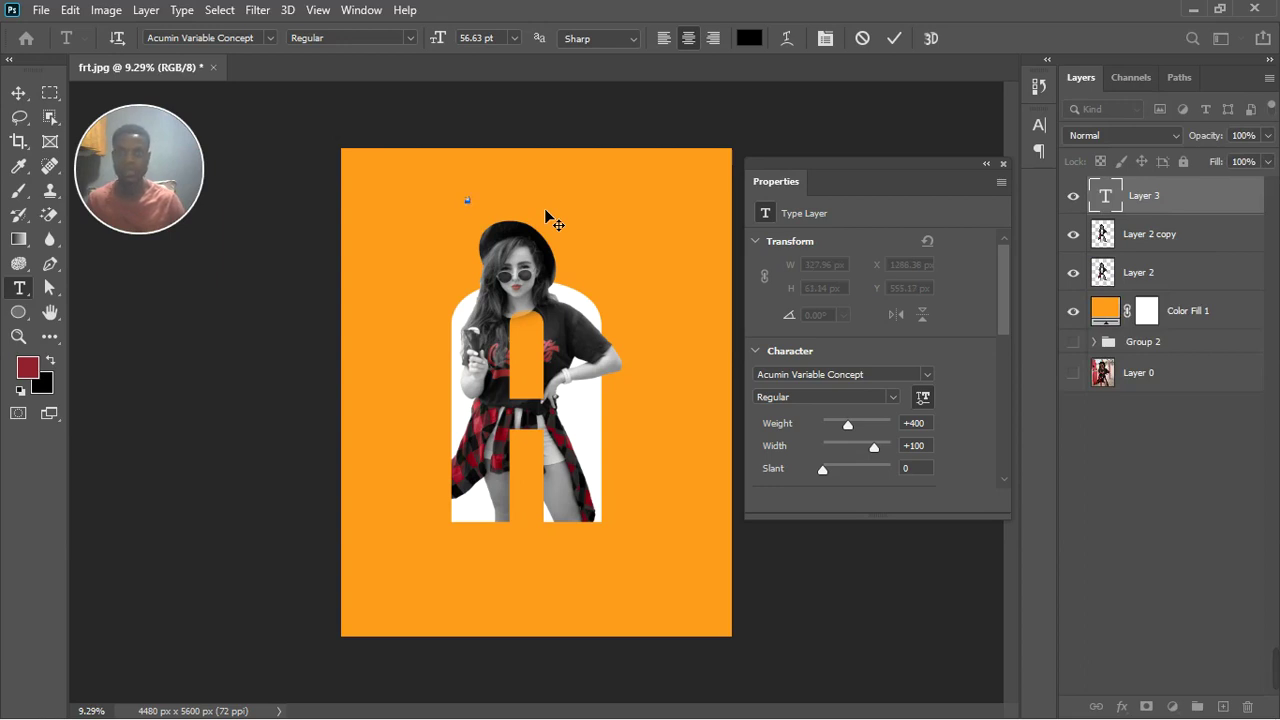
pyautogui.click(749, 38)
pyautogui.moveTo(805, 197); pyautogui.dragTo(728, 153)
pyautogui.click(1155, 158)
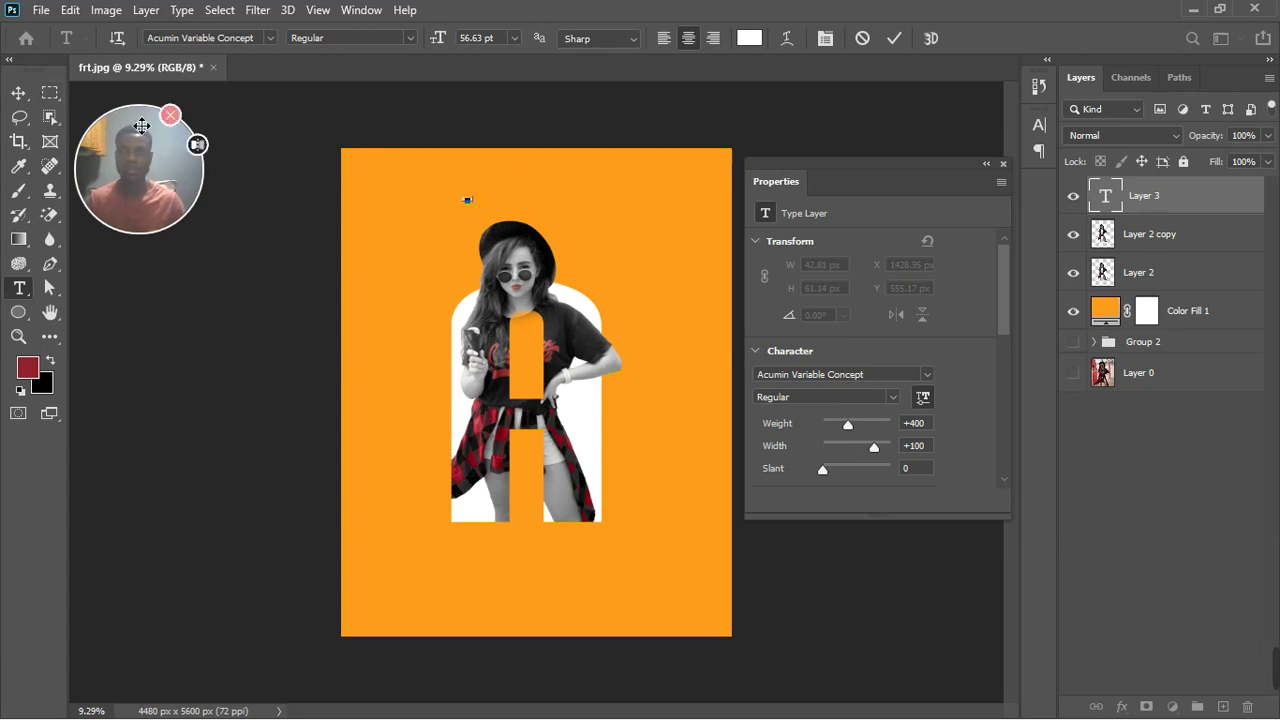
# - Replace the text above the hat with "L E T T E R" in capitals, with spaces between the letters
pyautogui.scroll(5, 478, 196)
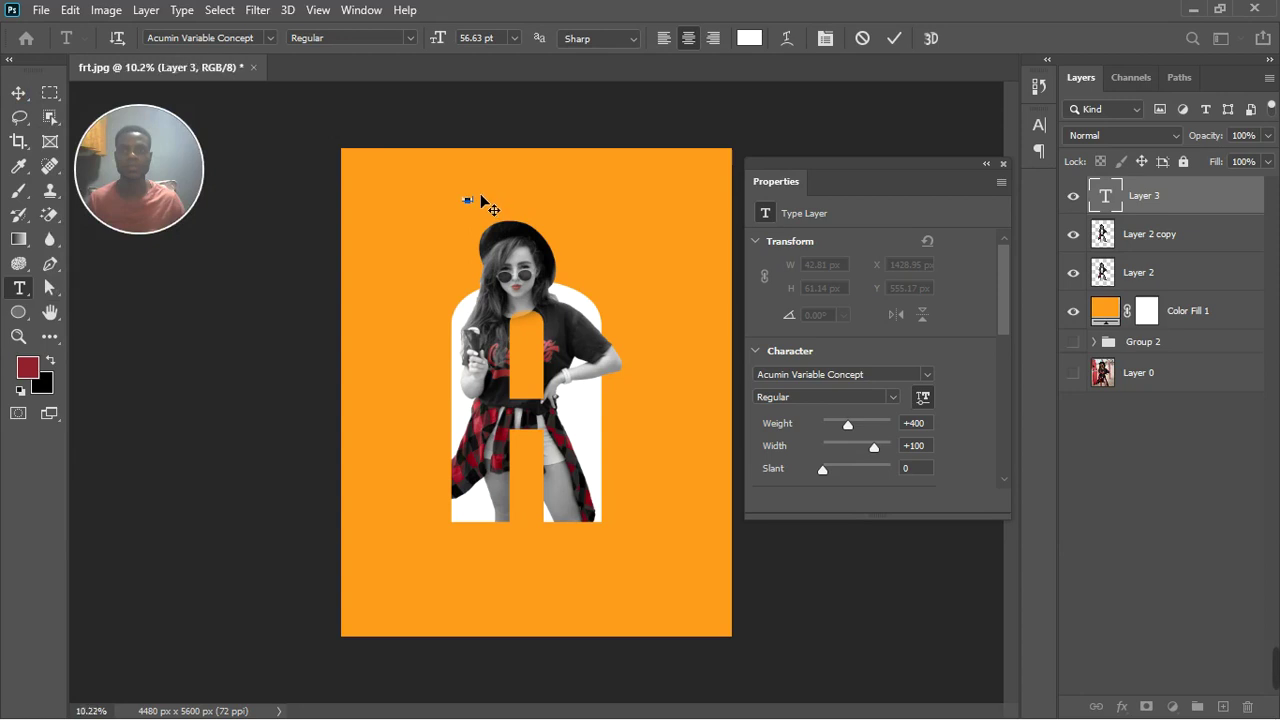
pyautogui.scroll(1, 481, 197)
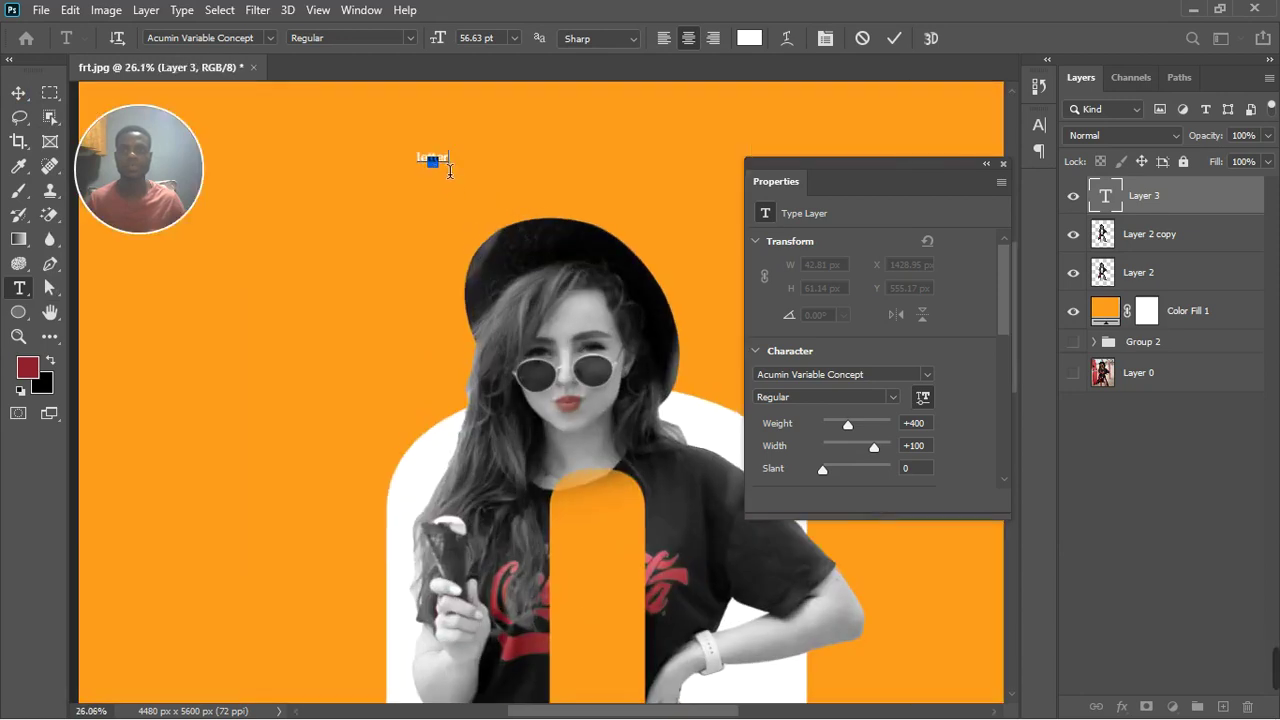
pyautogui.hotkey('ctrl', 'z')
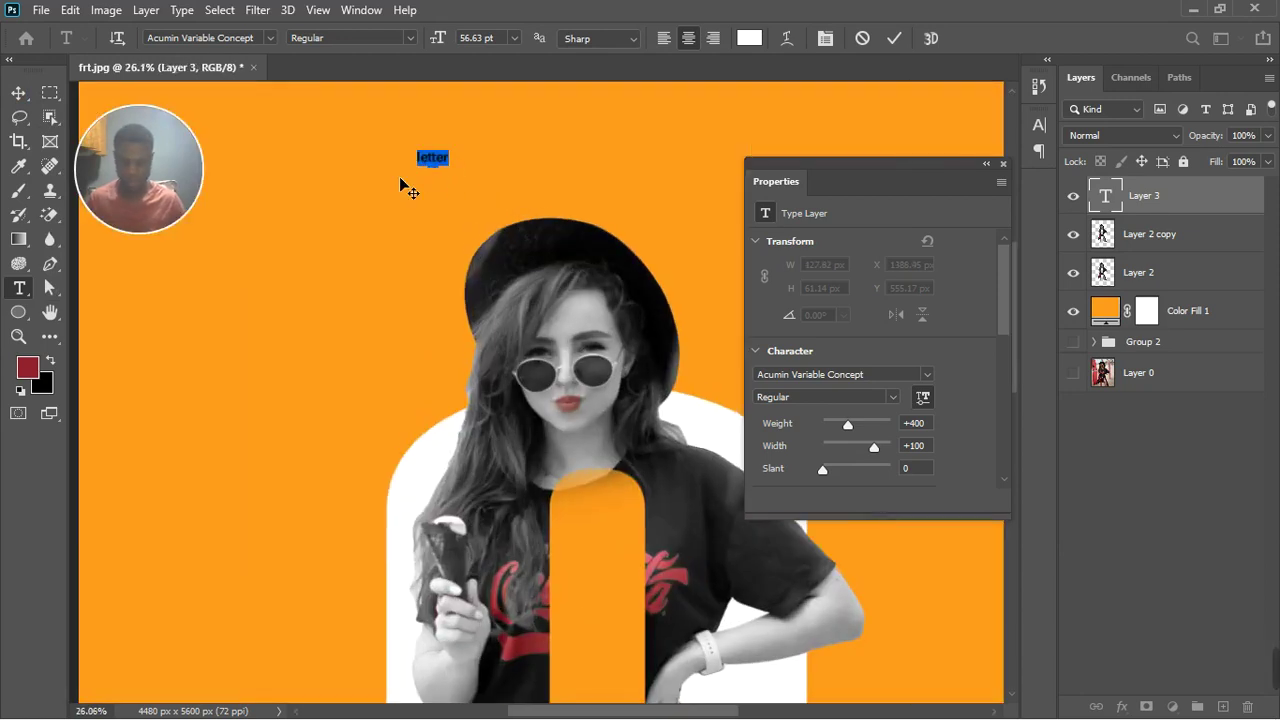
pyautogui.write('Letter')
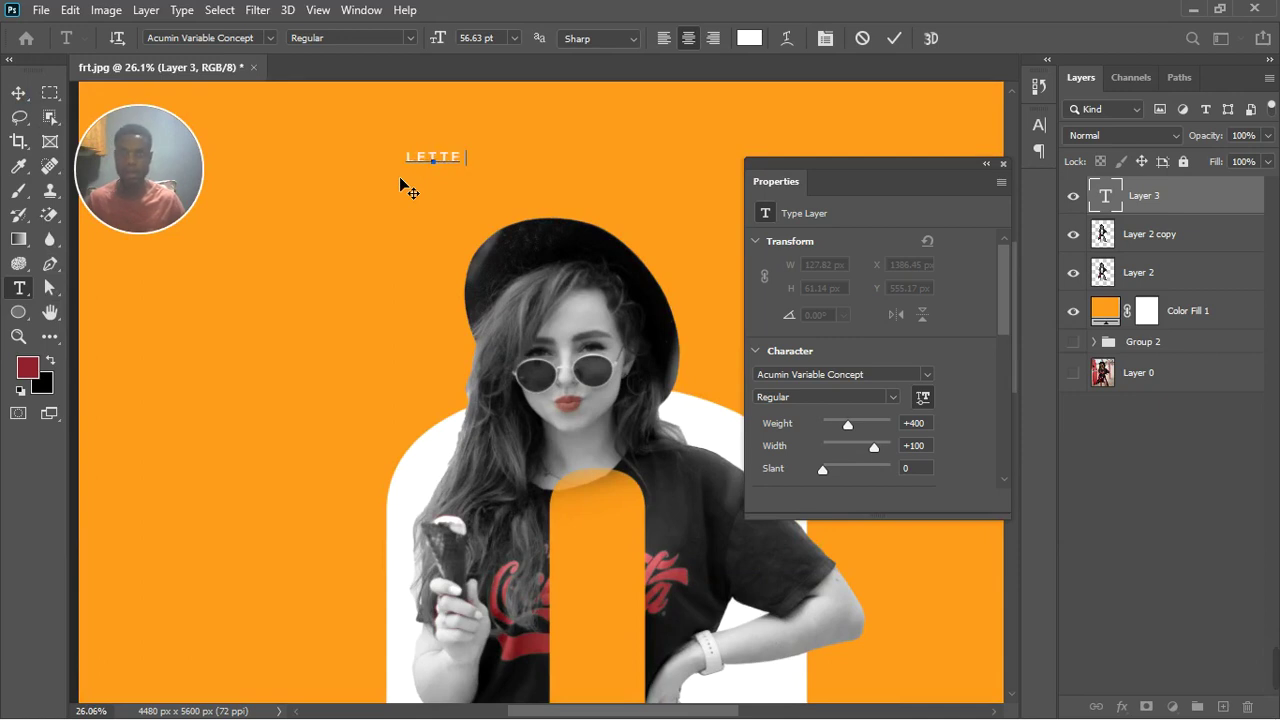
pyautogui.click(18, 92)
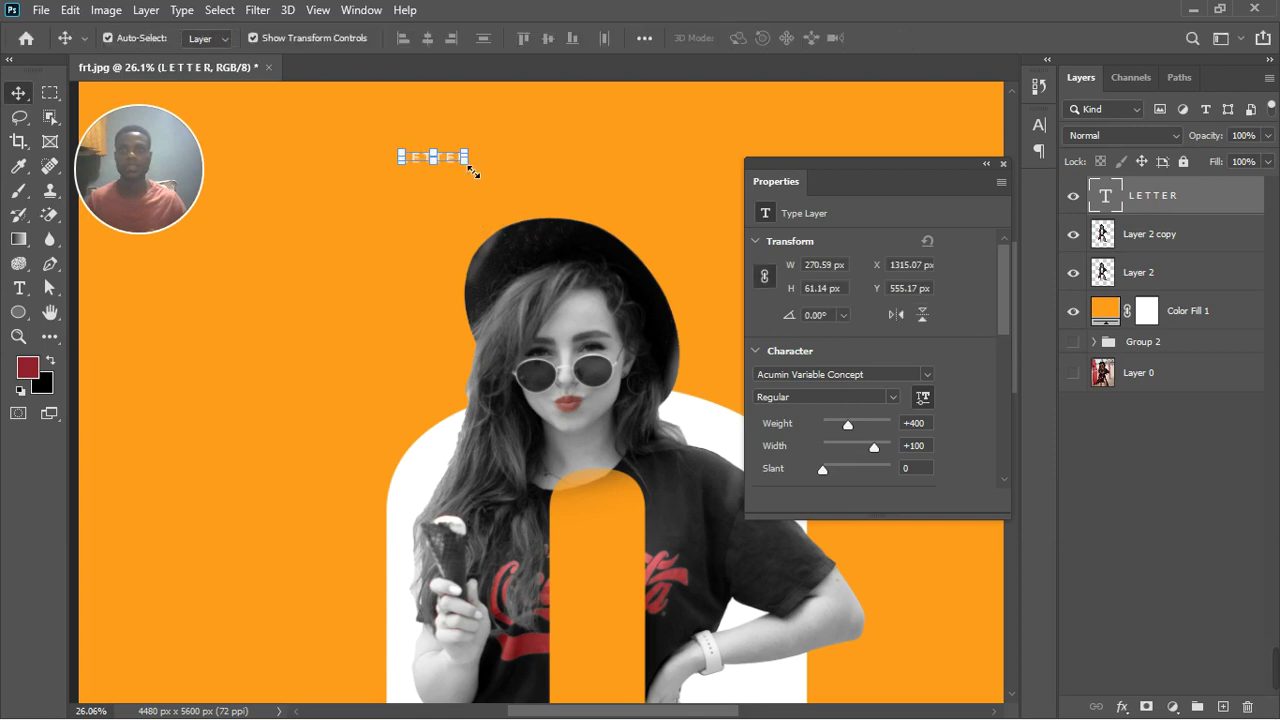
# - Scale the LETTER text to 306.92% and centre it horizontally above the woman at X 2240 px, Y 476.56 px
pyautogui.moveTo(466, 162); pyautogui.dragTo(606, 220)
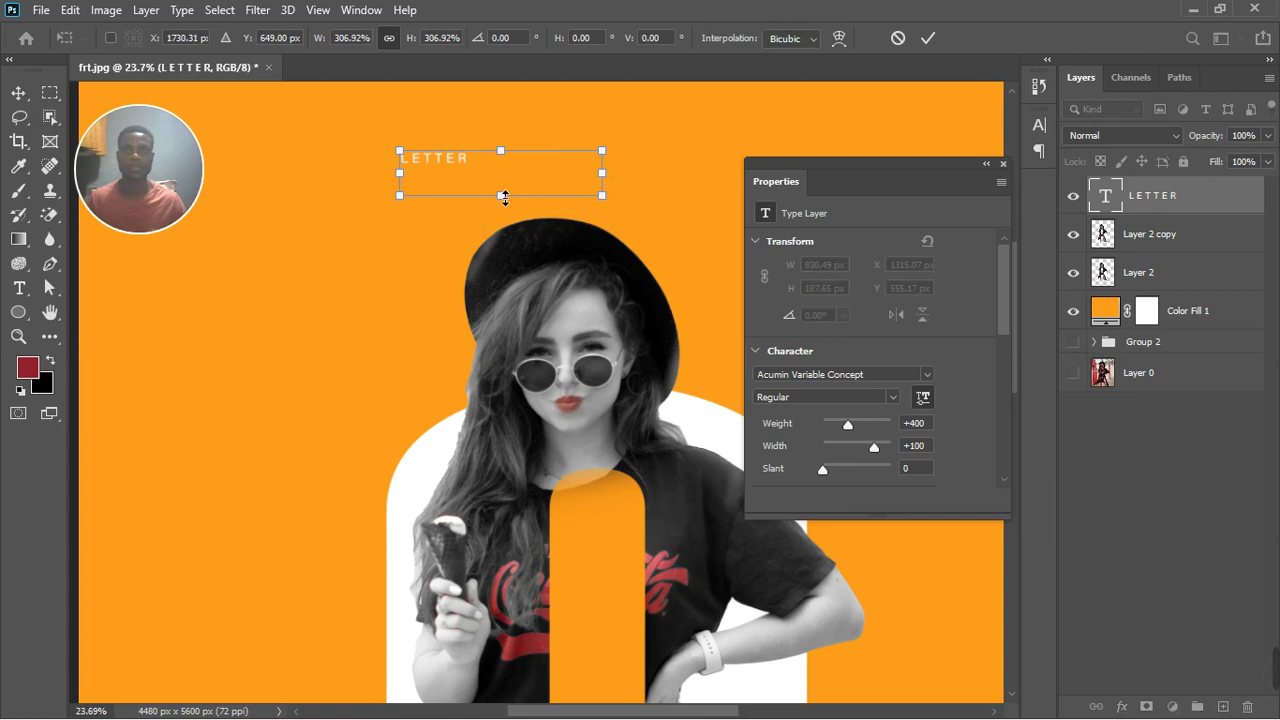
pyautogui.scroll(-1, 505, 196)
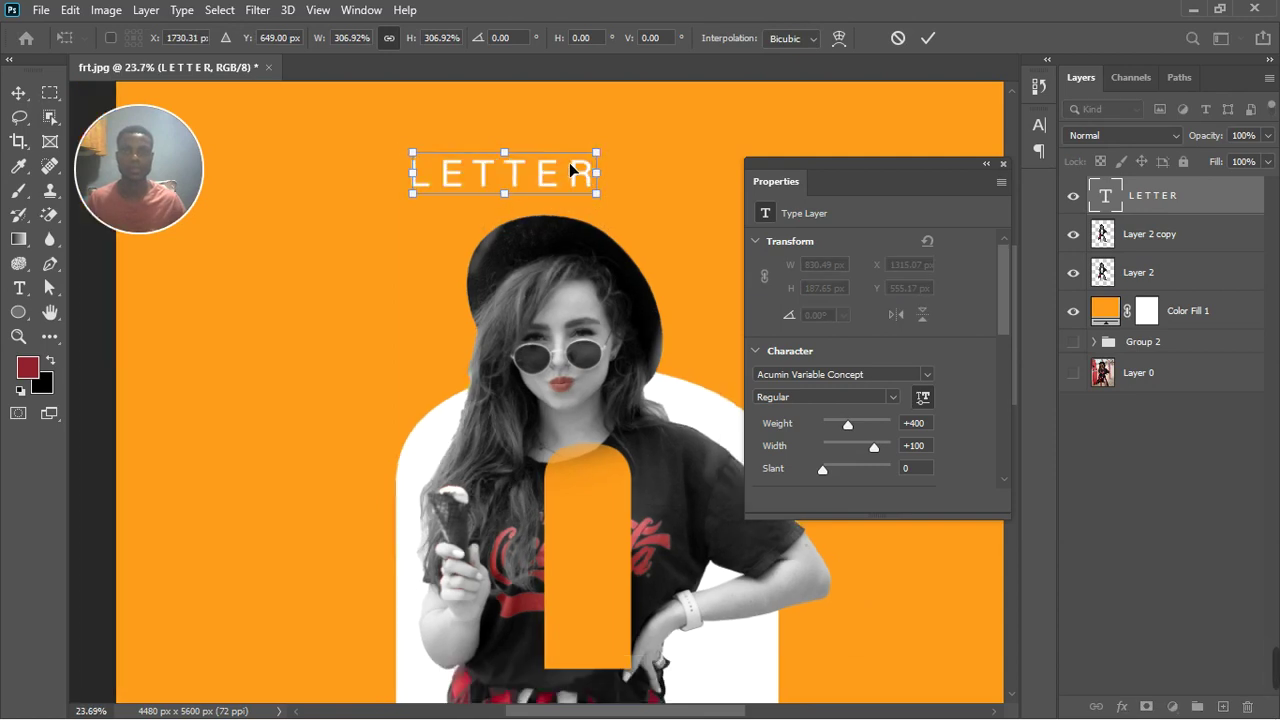
pyautogui.moveTo(545, 177); pyautogui.dragTo(601, 146)
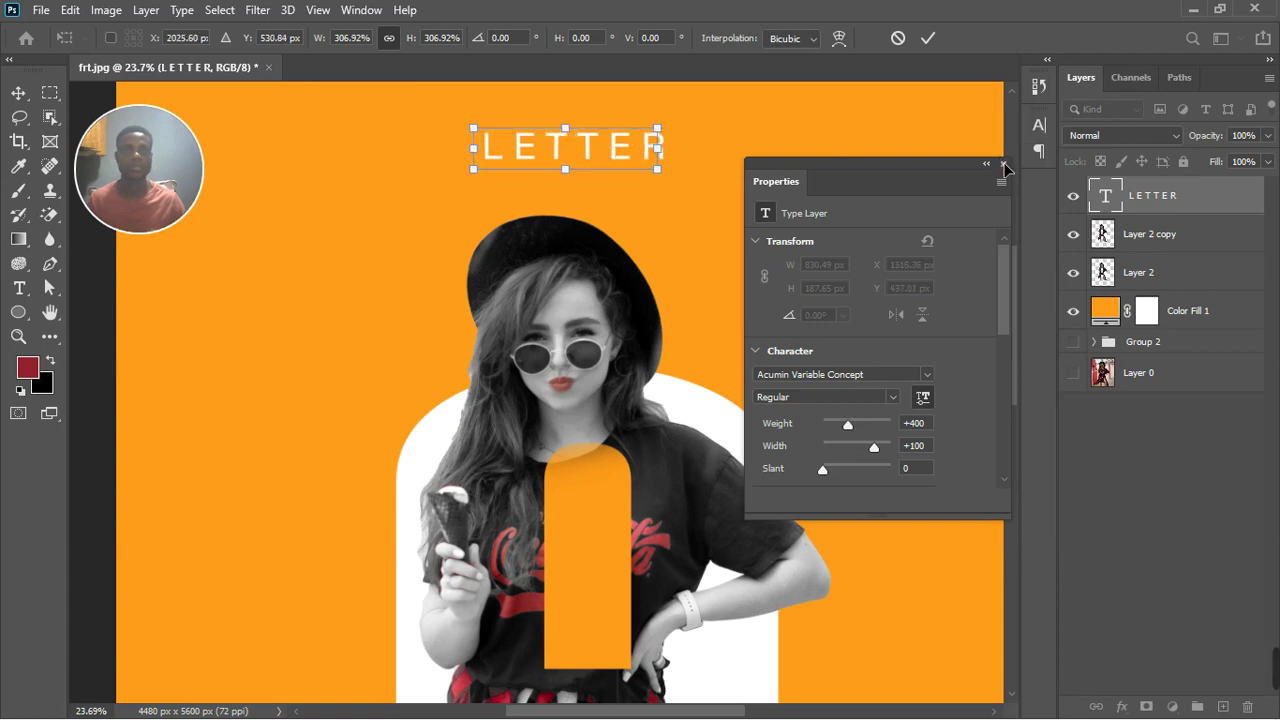
pyautogui.click(1003, 164)
pyautogui.scroll(-4, 640, 168)
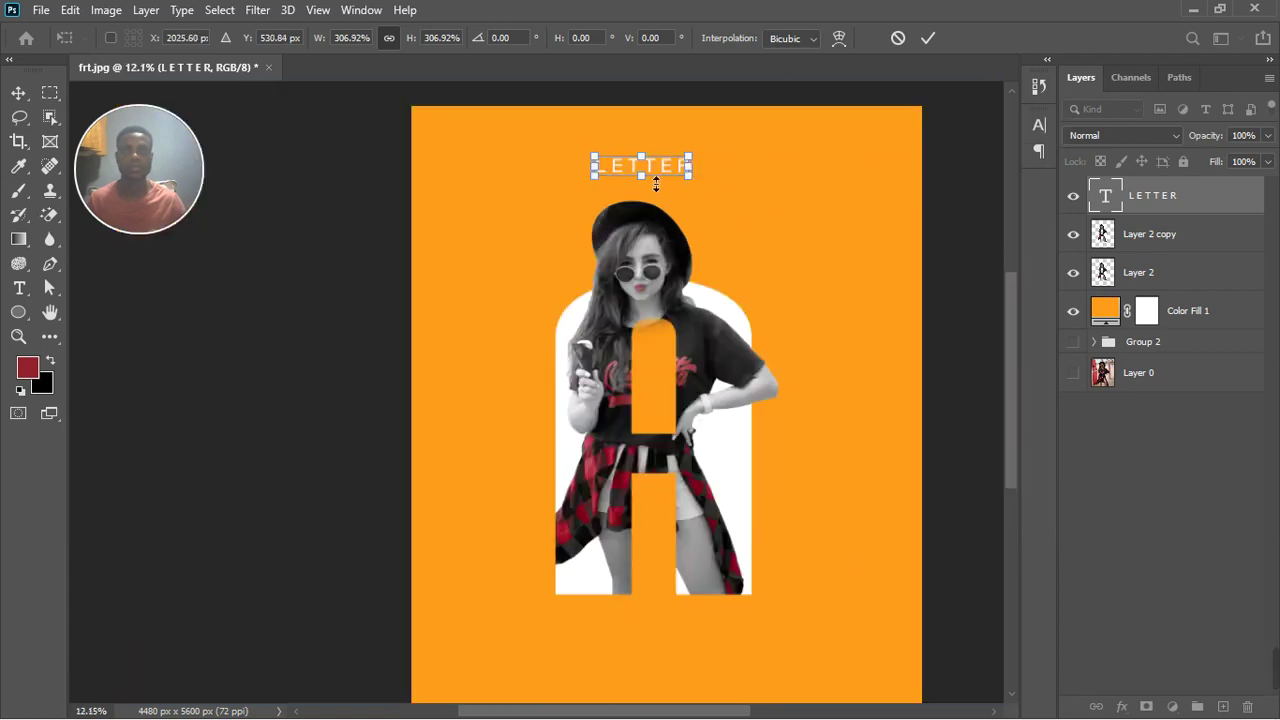
pyautogui.moveTo(523, 159); pyautogui.dragTo(540, 155)
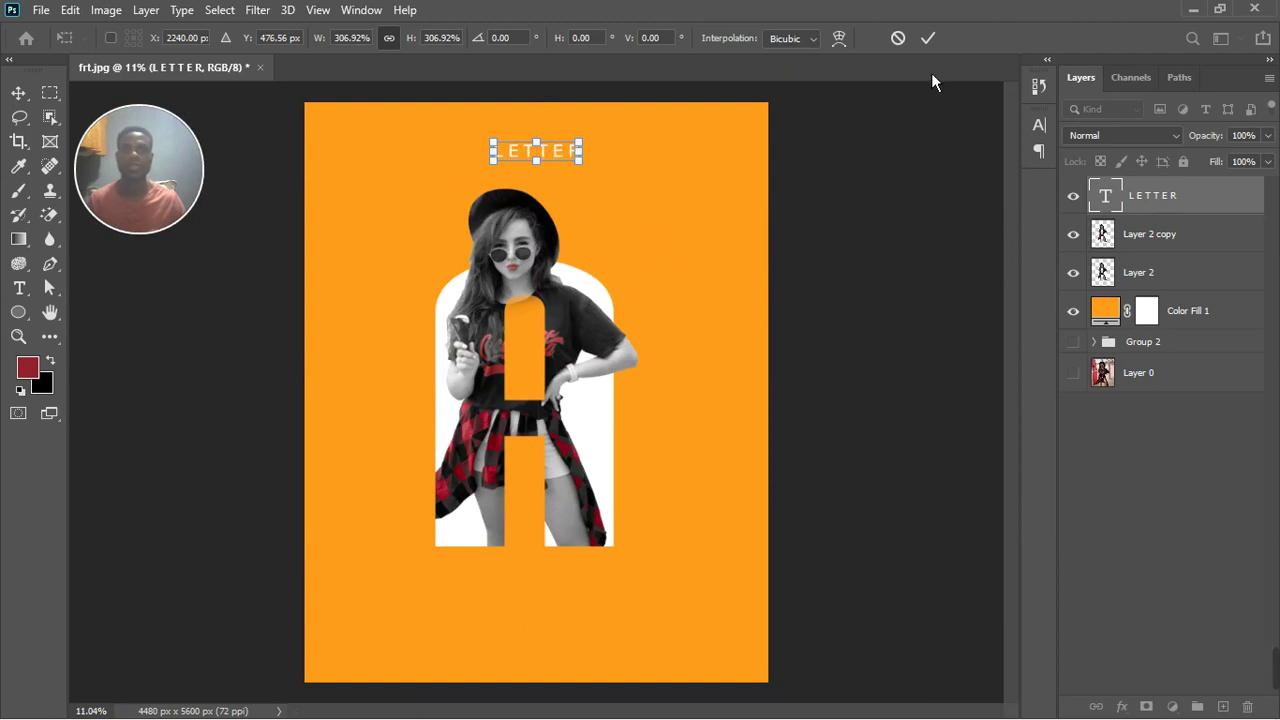
pyautogui.click(928, 38)
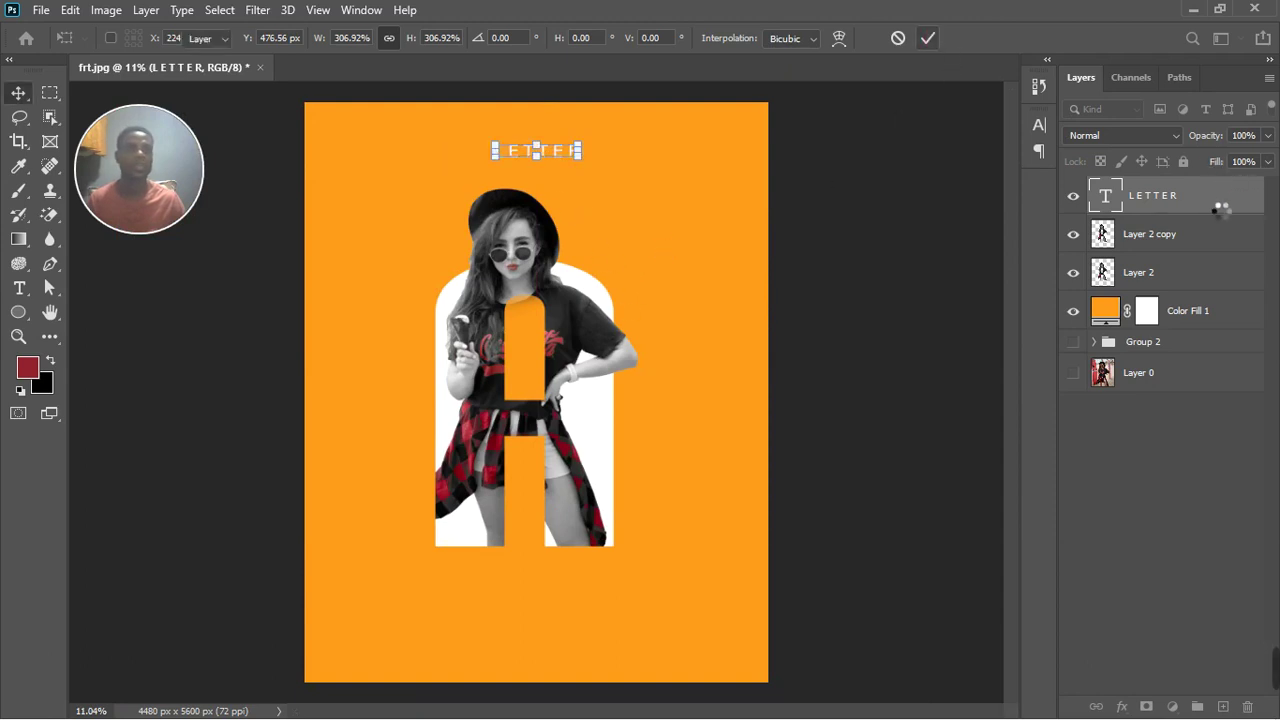
# - Duplicate the LETTER text, place the copy below the letter A and change its wording to "P O R T R I A T"
pyautogui.hotkey('ctrl', 'j')
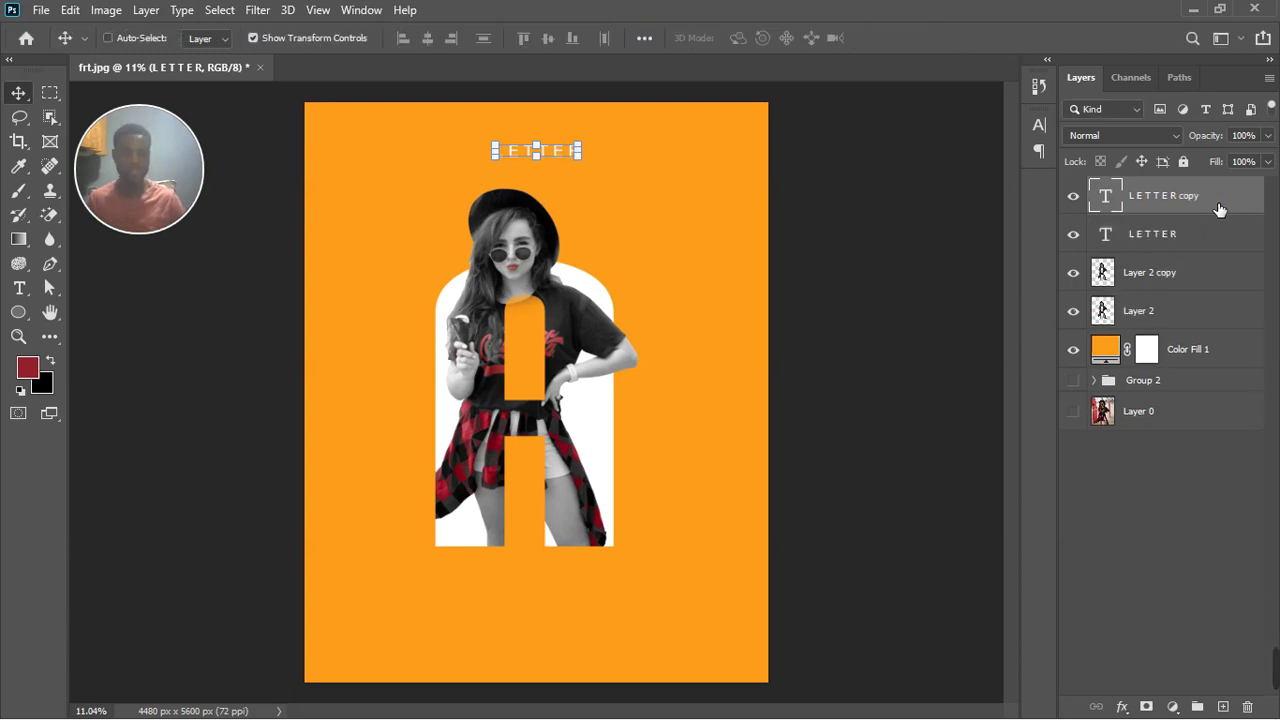
pyautogui.moveTo(557, 153); pyautogui.dragTo(565, 623)
pyautogui.click(21, 294)
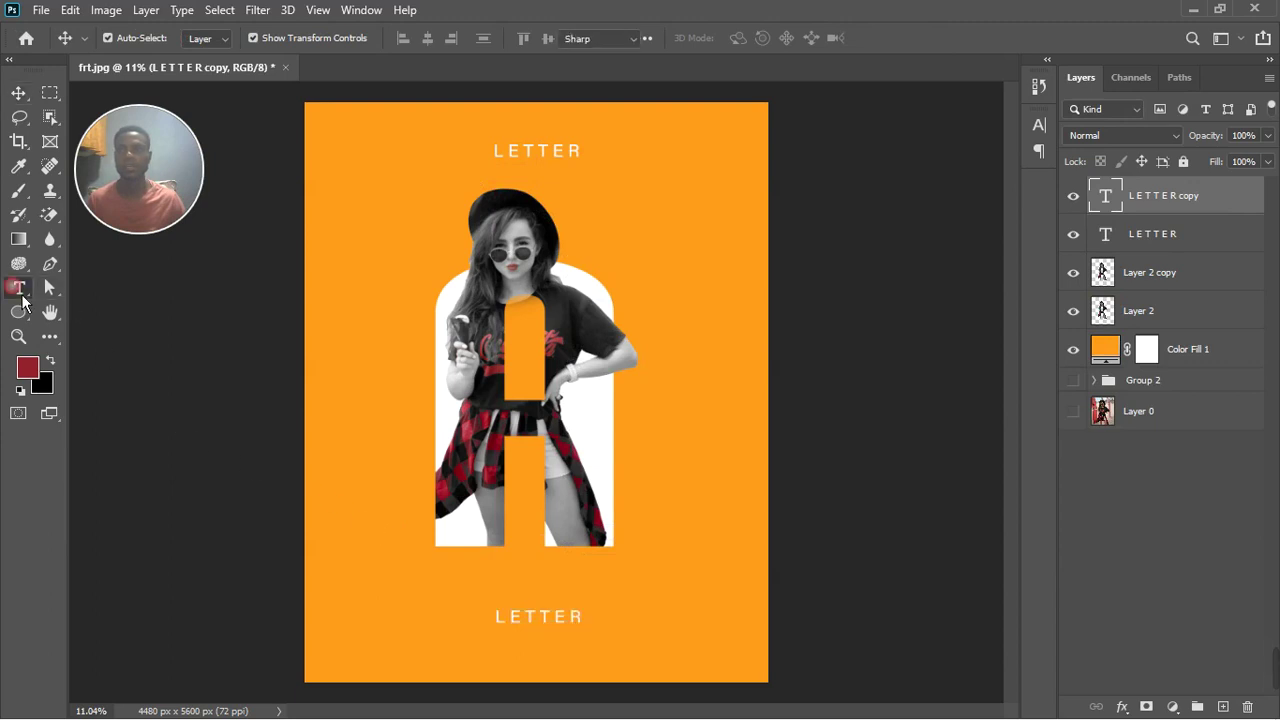
pyautogui.click(568, 624)
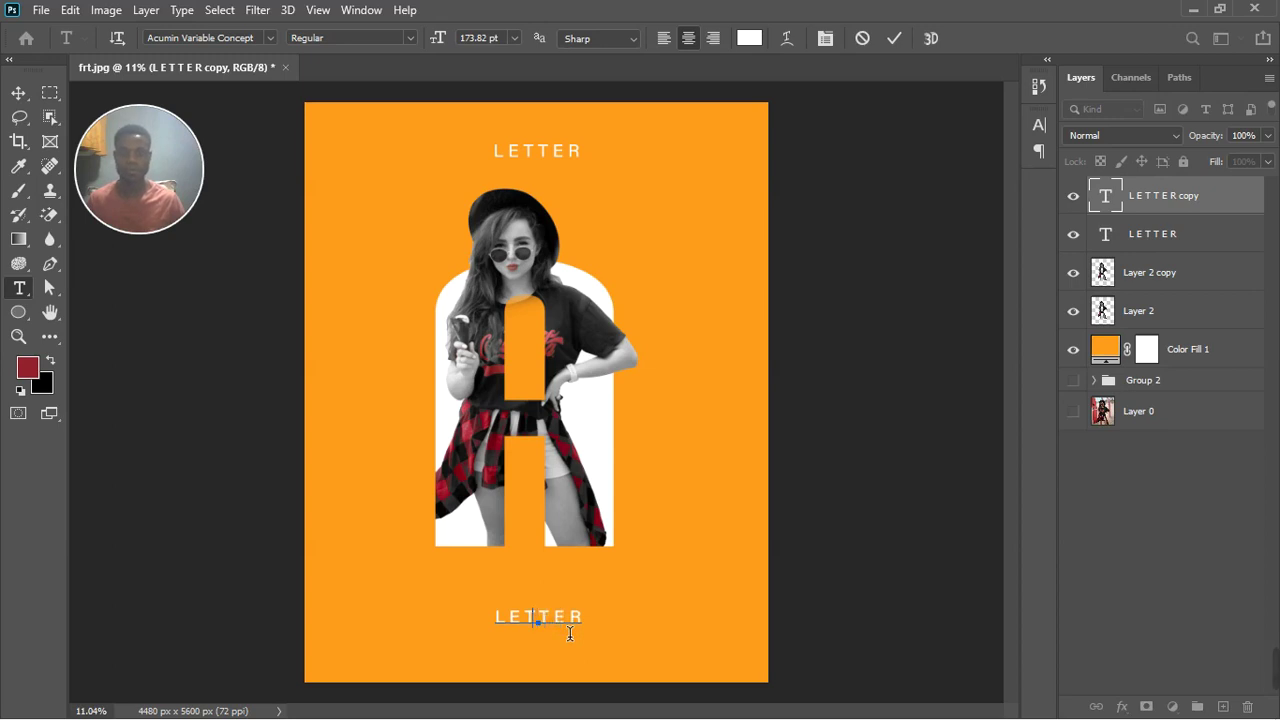
pyautogui.hotkey('ctrl', 'a')
pyautogui.write('B')
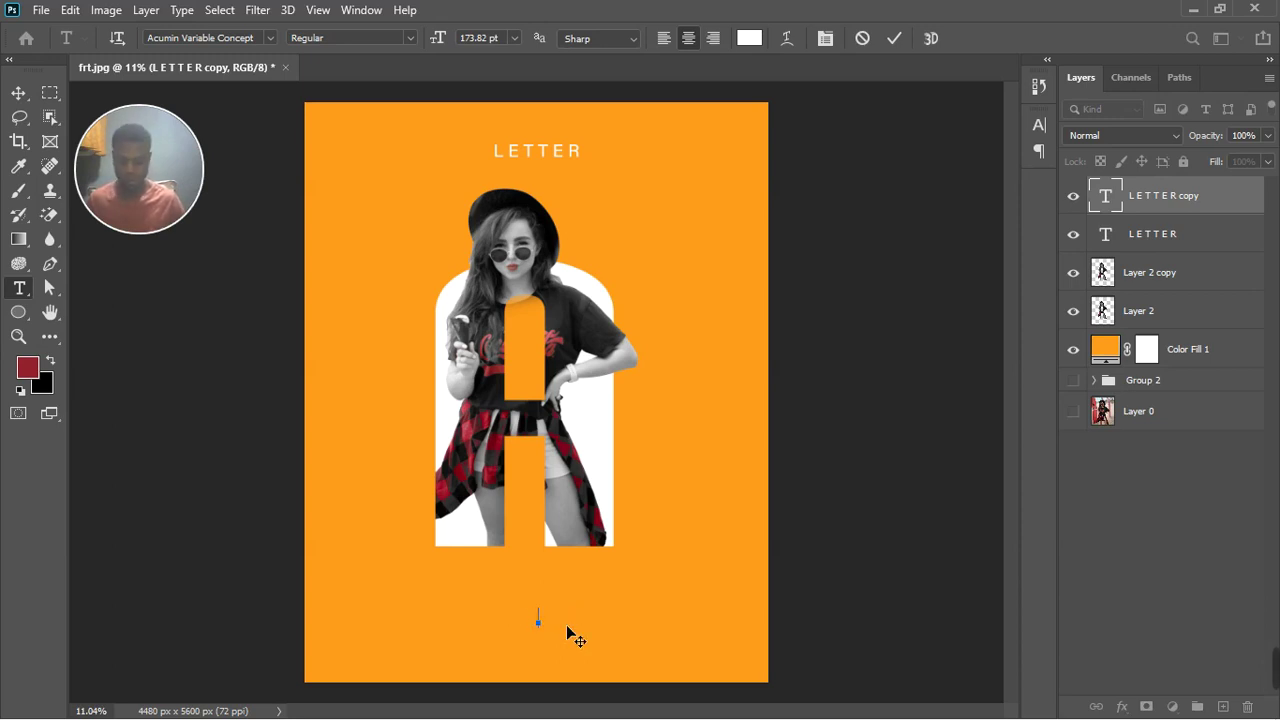
pyautogui.write('ORTRA')
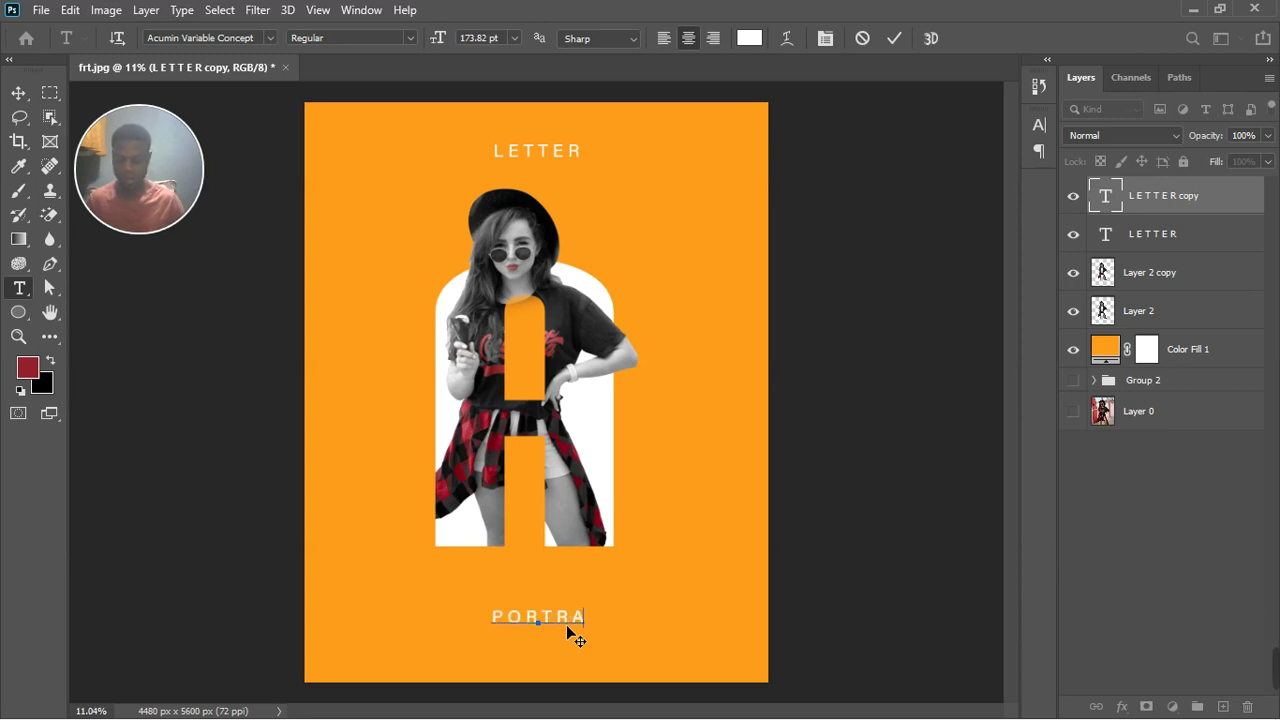
pyautogui.press('BackSpace')
pyautogui.write('IAT')
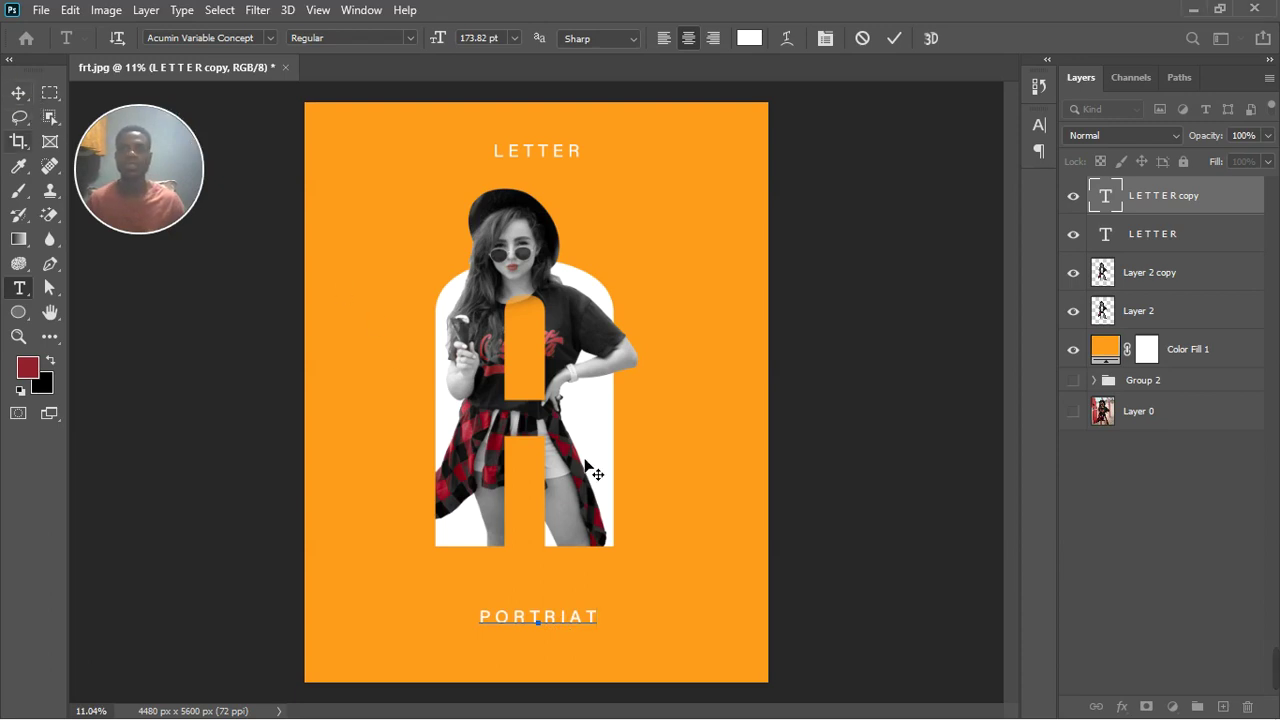
pyautogui.scroll(3, 541, 520)
pyautogui.scroll(-3, 536, 513)
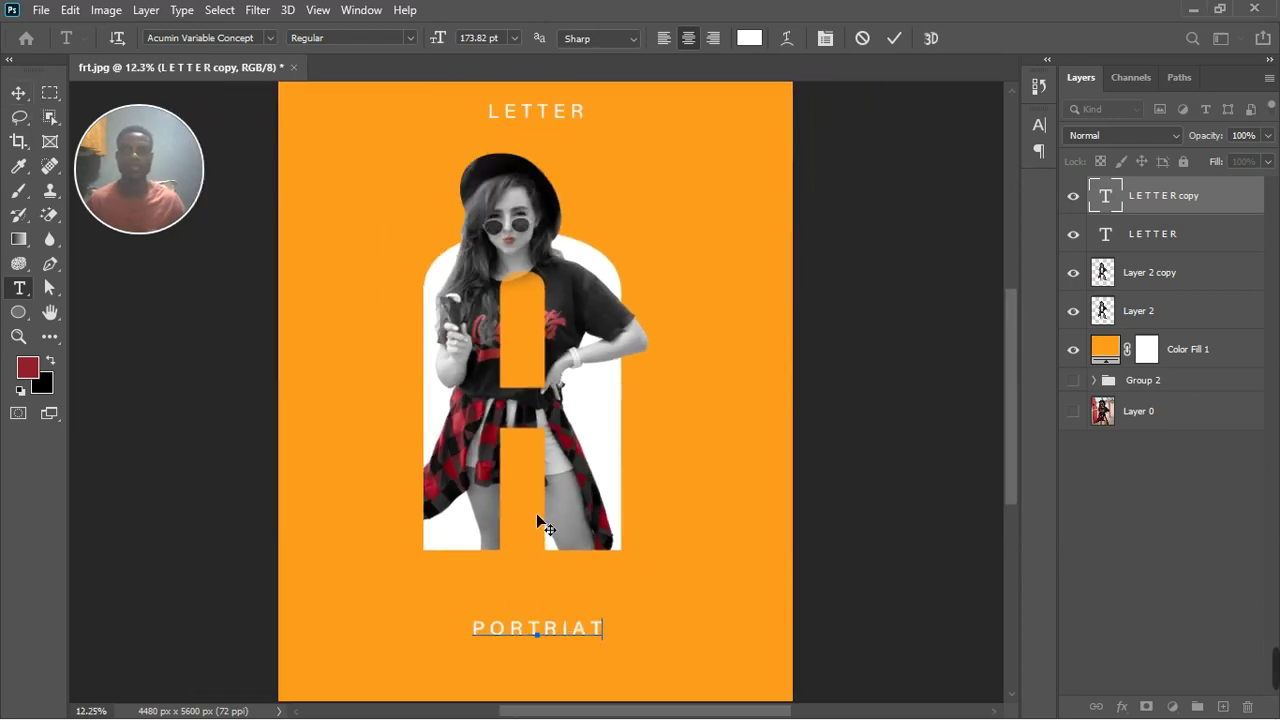
pyautogui.click(551, 416)
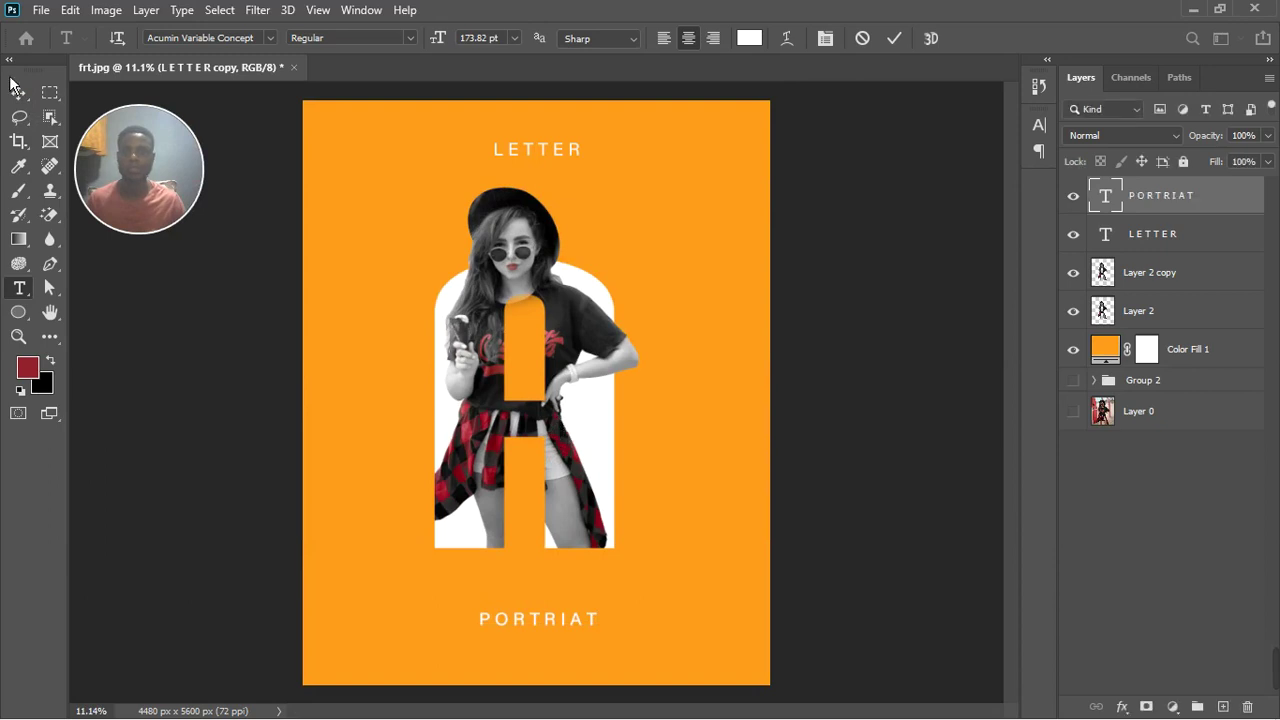
# - Move Layer 2 and Layer 2 copy together slightly right so the letter A sits on the canvas's vertical centre line
pyautogui.press('v')
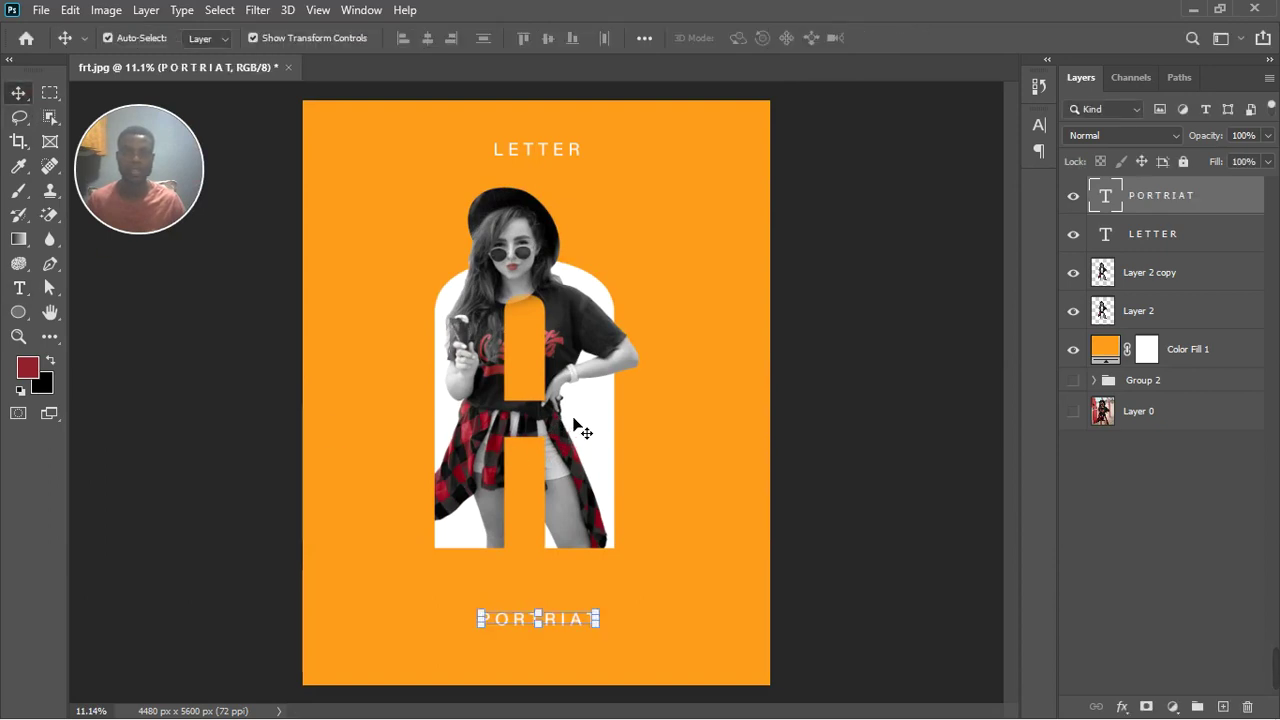
pyautogui.moveTo(583, 430)
pyautogui.mouseDown()
pyautogui.moveTo(571, 423)
pyautogui.moveTo(594, 417)
pyautogui.mouseUp()
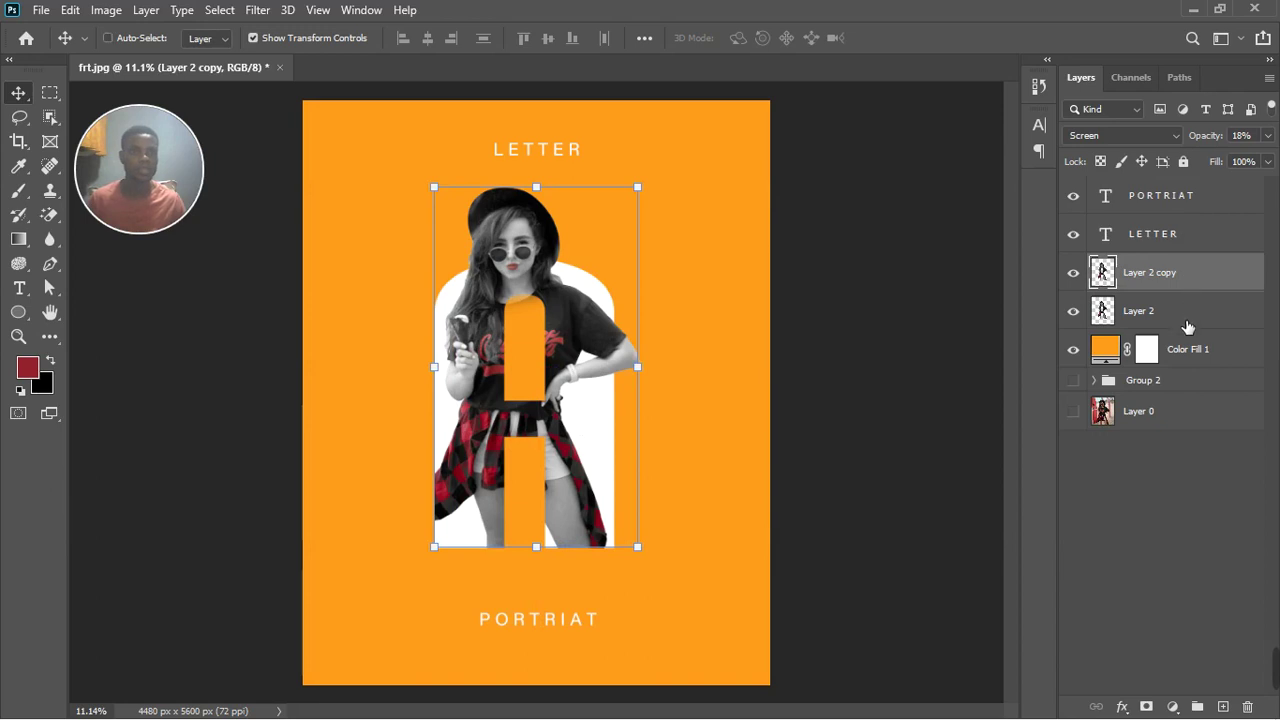
pyautogui.keyDown('ctrl'); pyautogui.click(1188, 318); pyautogui.keyUp('ctrl')
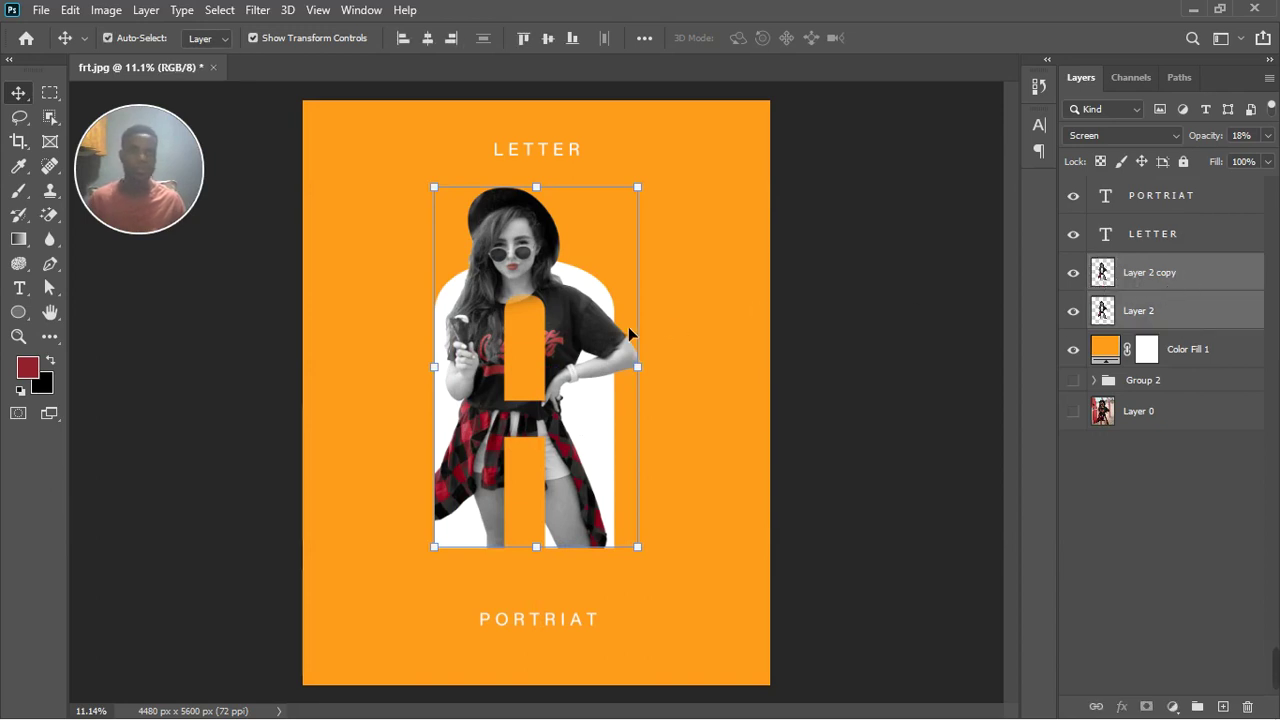
pyautogui.moveTo(569, 409)
pyautogui.mouseDown()
pyautogui.moveTo(588, 410)
pyautogui.moveTo(578, 407)
pyautogui.mouseUp()
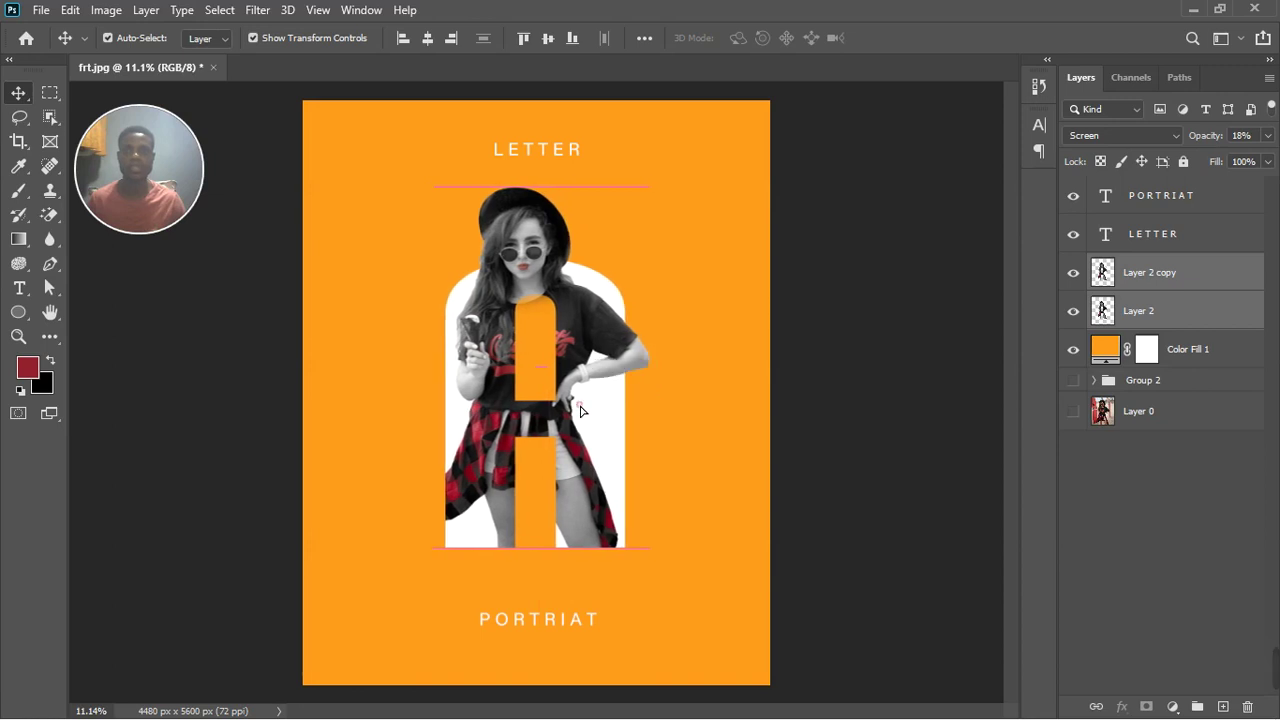
# - Shift the LETTER text slightly left and down, and move the PORTRIAT text up closer beneath the letter A
pyautogui.click(561, 152)
pyautogui.moveTo(555, 148)
pyautogui.mouseDown()
pyautogui.moveTo(530, 160)
pyautogui.moveTo(542, 155)
pyautogui.mouseUp()
pyautogui.click(540, 334)
pyautogui.click(552, 622)
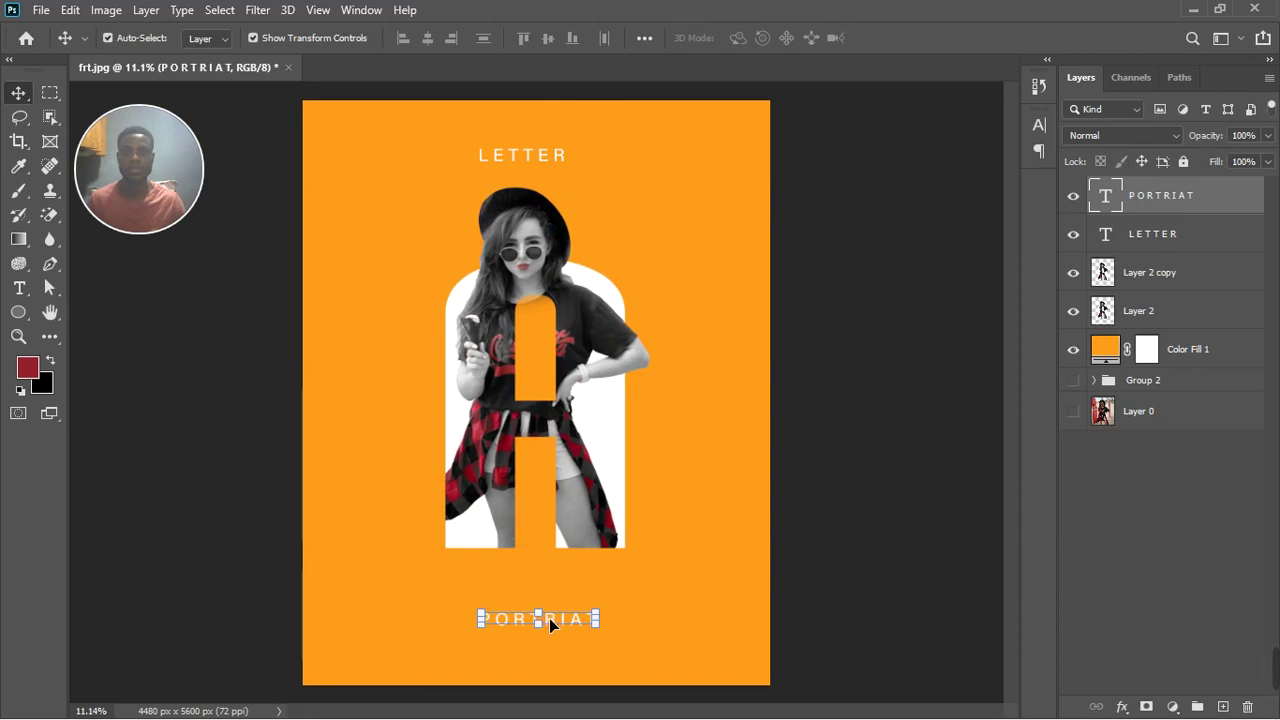
pyautogui.moveTo(549, 618); pyautogui.dragTo(546, 594)
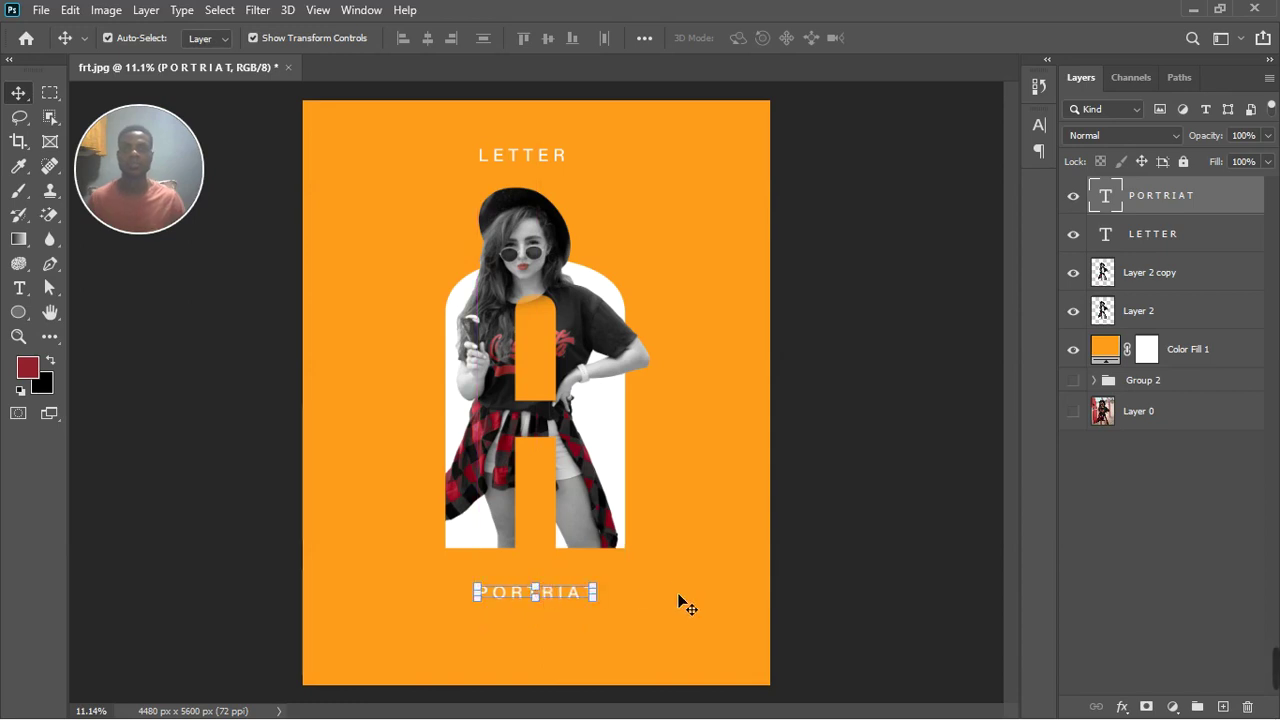
pyautogui.click(676, 591)
pyautogui.scroll(2, 537, 367)
pyautogui.scroll(-3, 532, 328)
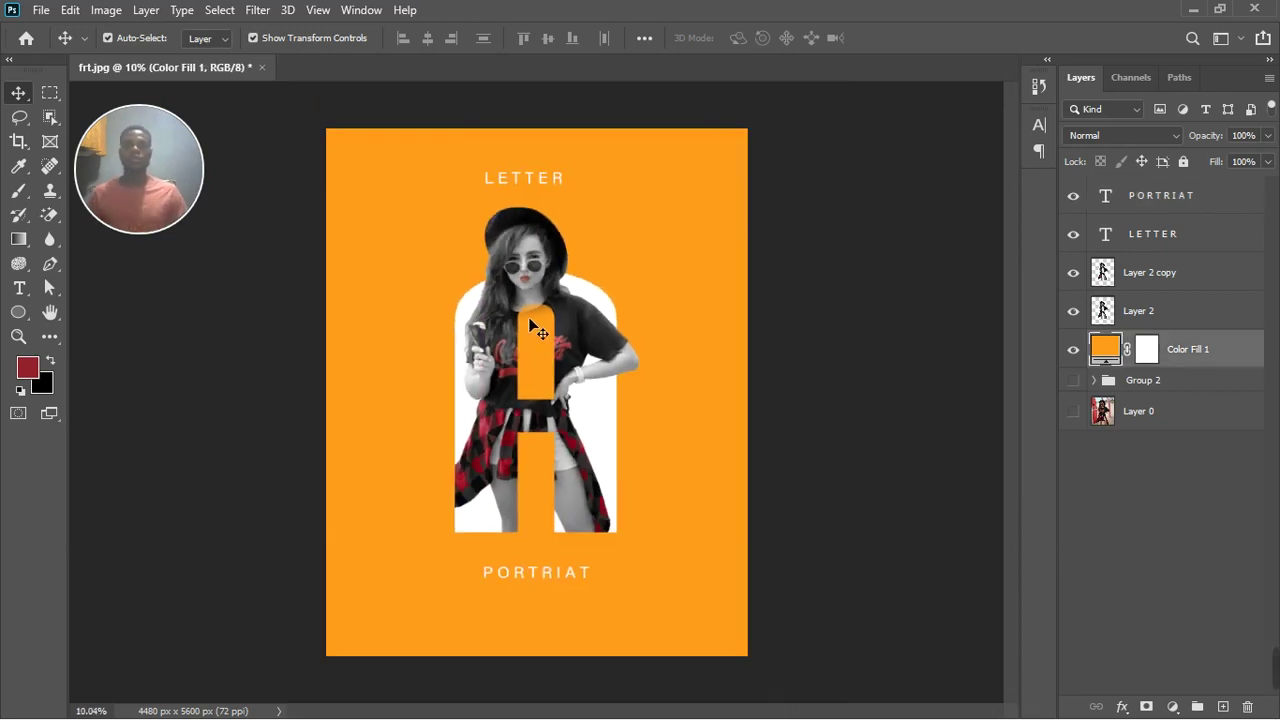
# - Shift the LETTER text slightly right so it is centred horizontally above the woman
pyautogui.scroll(1, 518, 283)
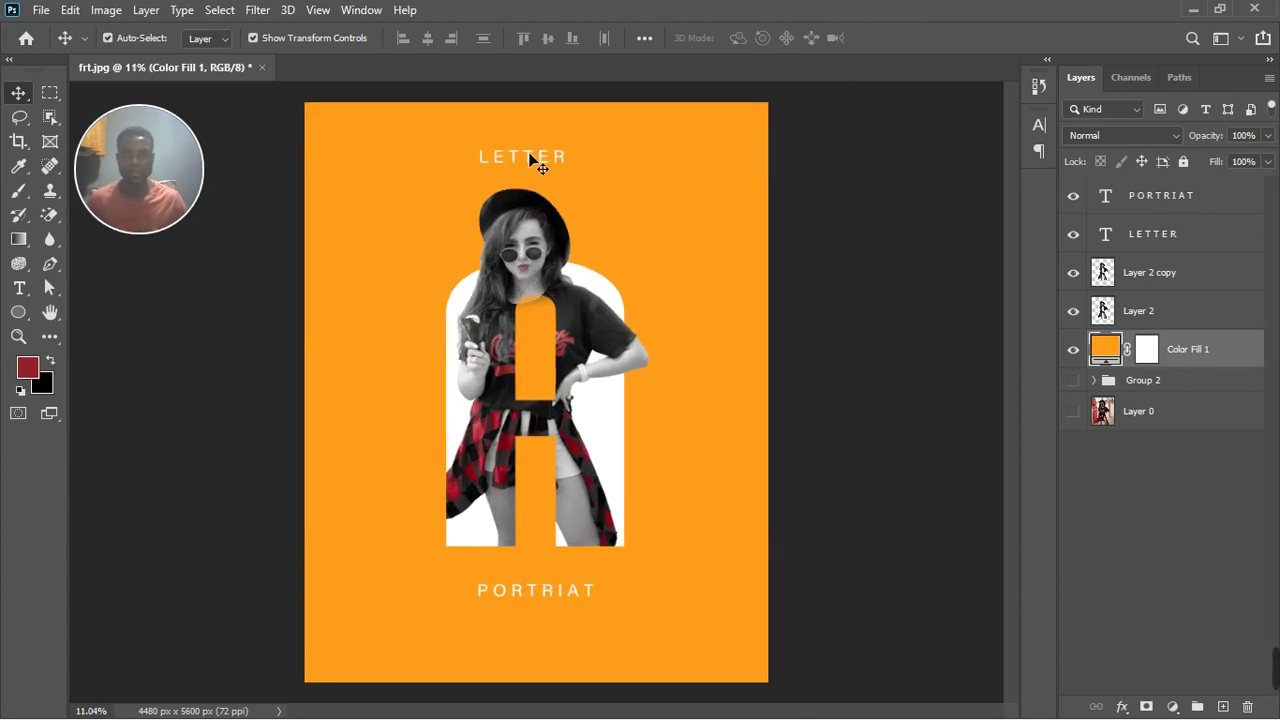
pyautogui.moveTo(537, 160); pyautogui.dragTo(546, 158)
pyautogui.click(657, 254)
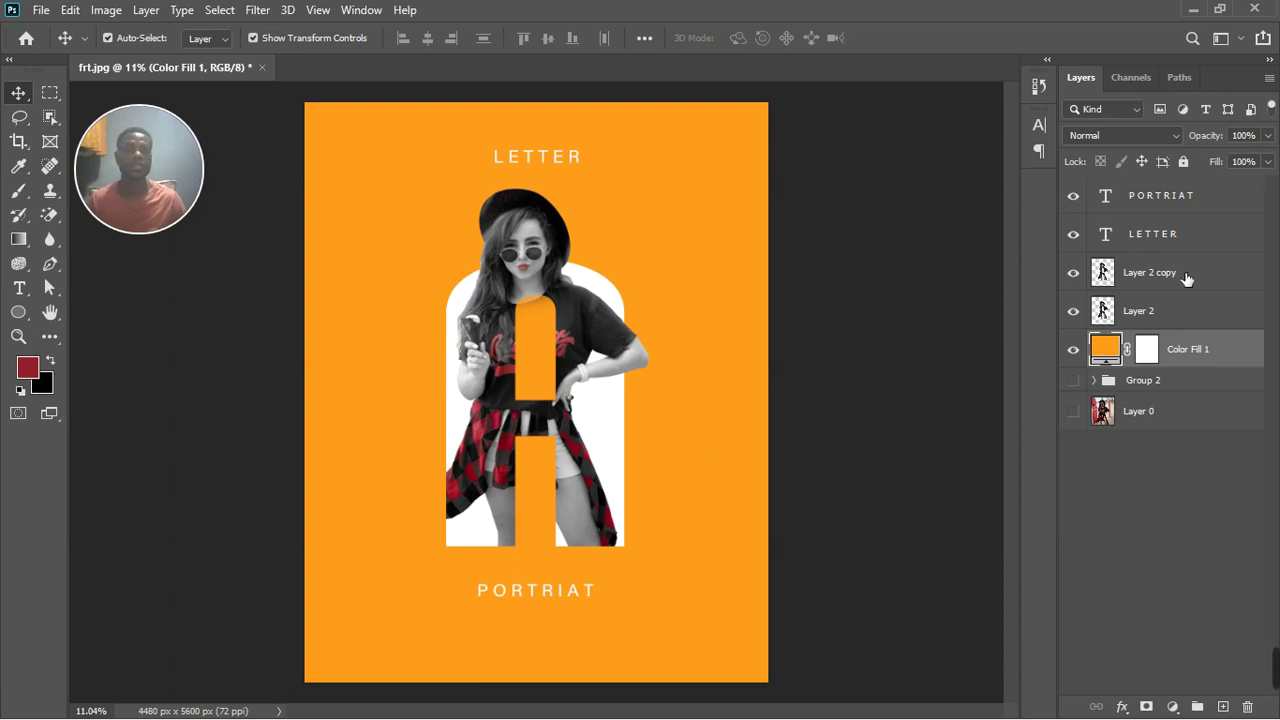
# - Hide Layer 2 and Layer 2 copy, show Group 2, move it directly above Color Fill 1 and expand it
pyautogui.click(1072, 310)
pyautogui.click(1073, 272)
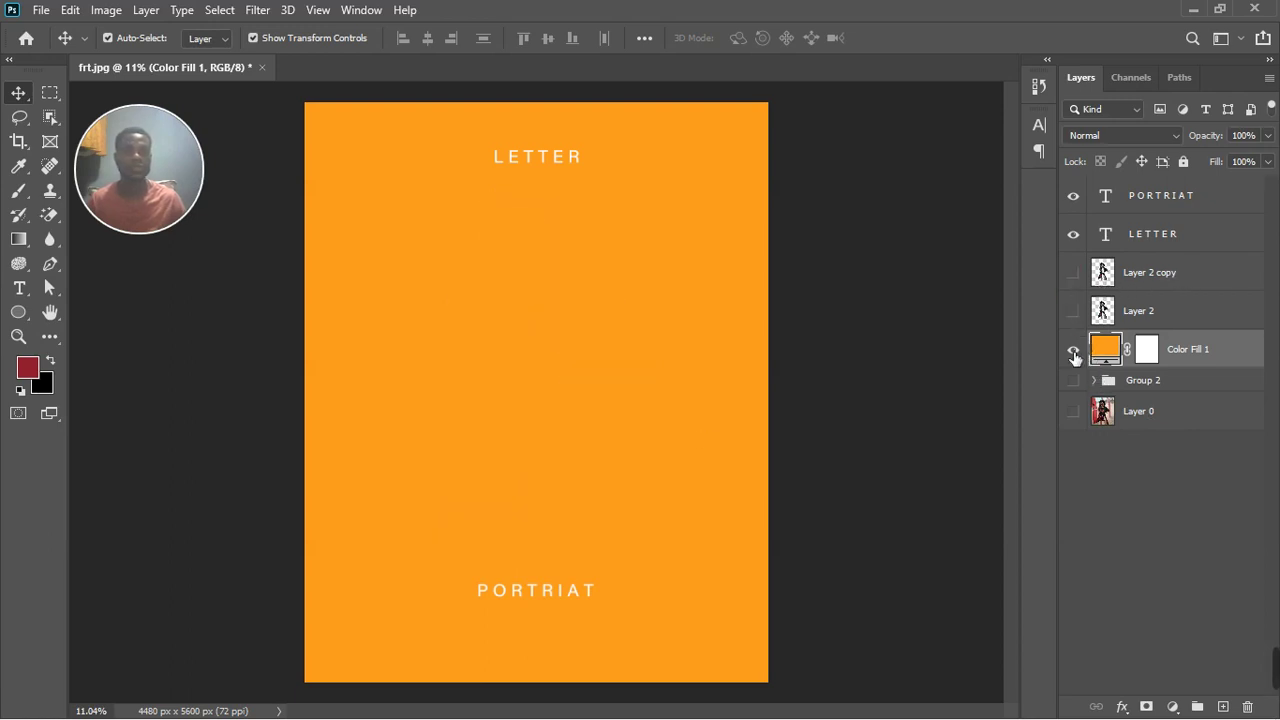
pyautogui.click(1073, 381)
pyautogui.moveTo(1152, 385); pyautogui.dragTo(1145, 337)
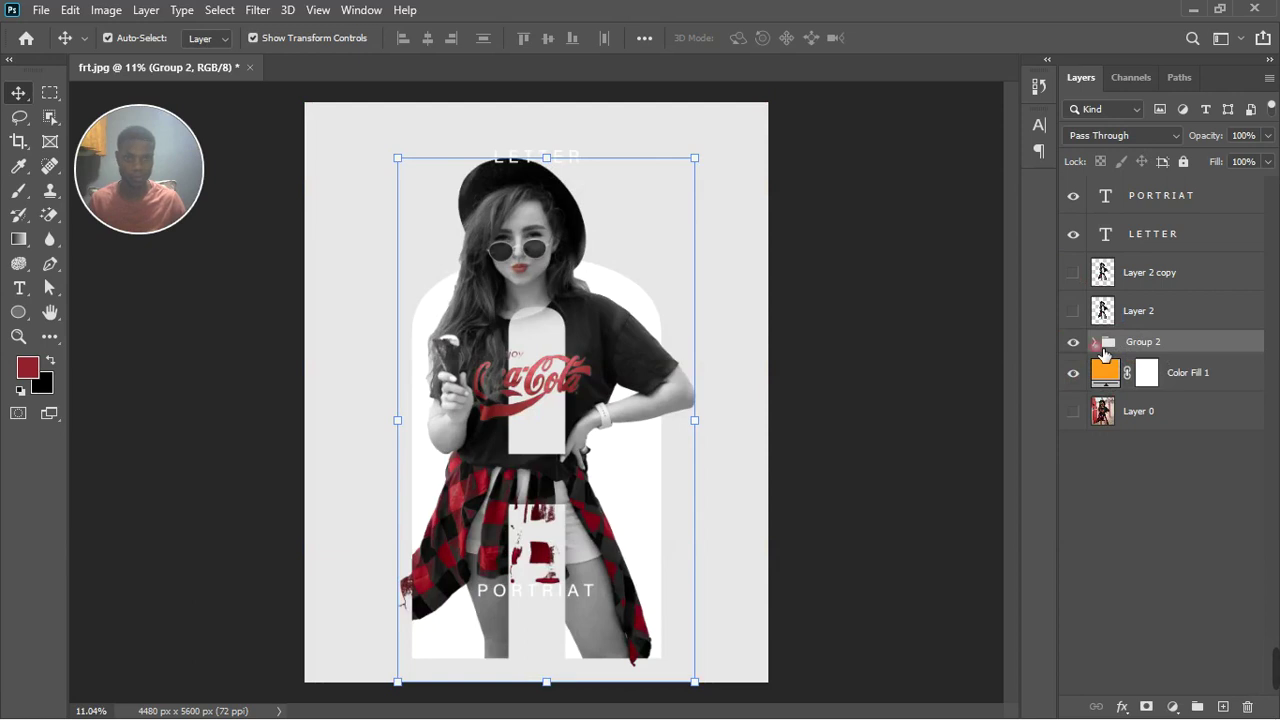
pyautogui.click(1096, 342)
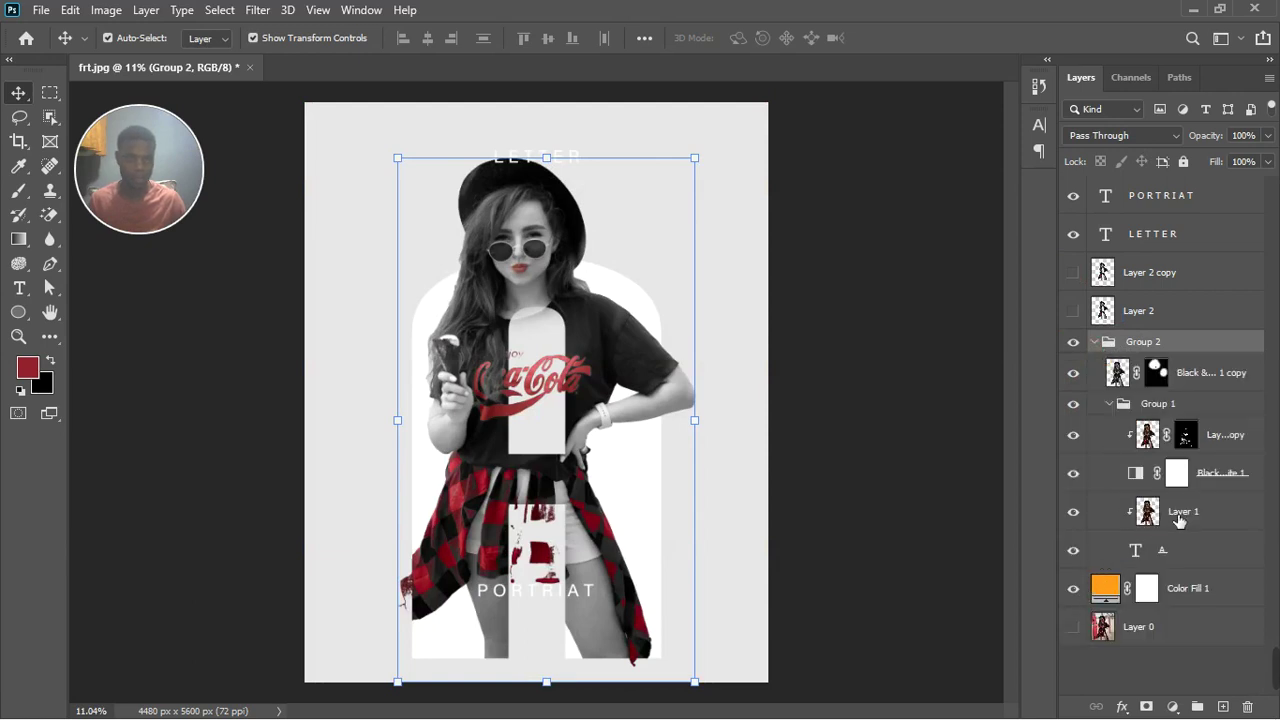
# - Check the Black & White adjustment's effect by toggling its visibility, and clip the adjustment to Layer 1 below it
pyautogui.click(1085, 483)
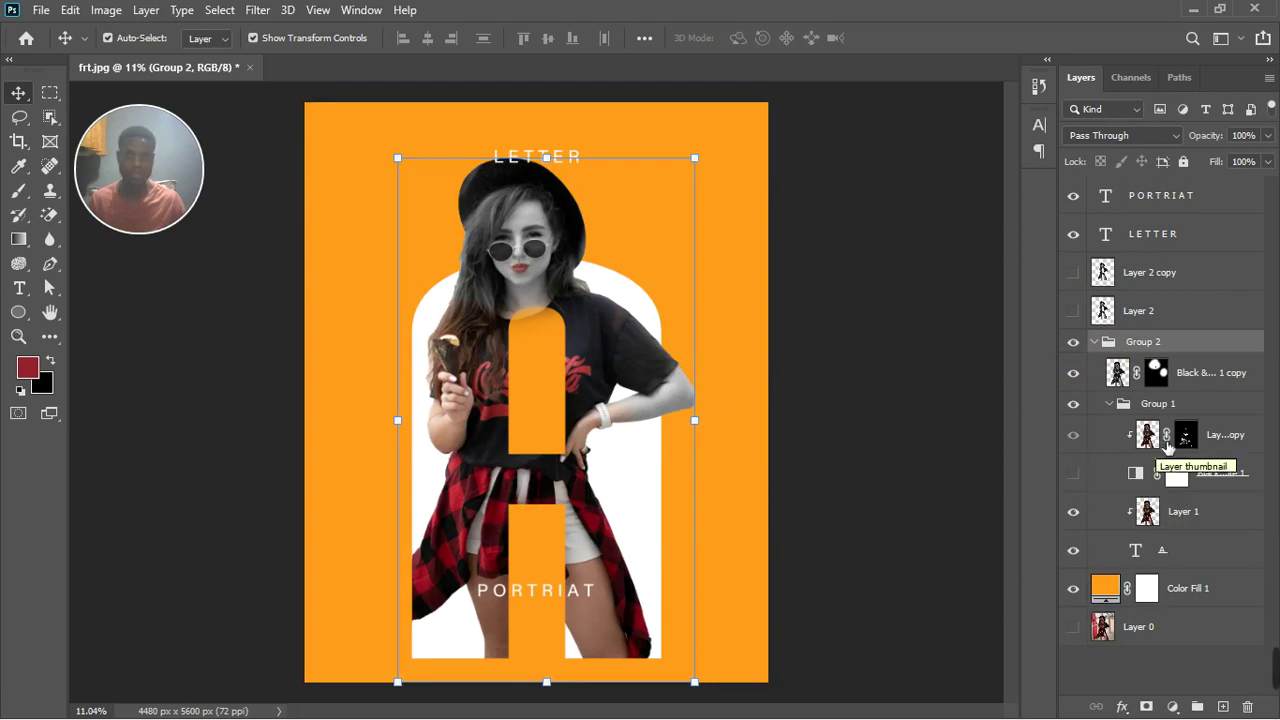
pyautogui.click(1073, 480)
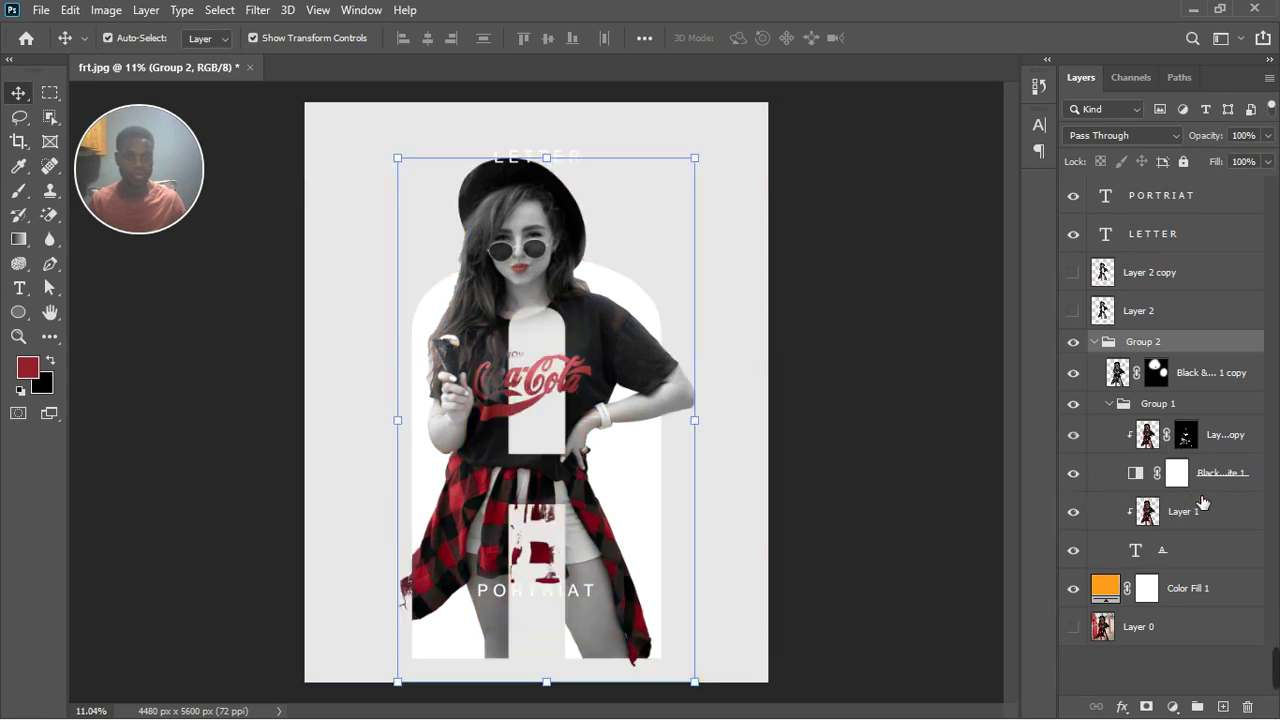
pyautogui.keyDown('alt'); pyautogui.click(1208, 503); pyautogui.keyUp('alt')
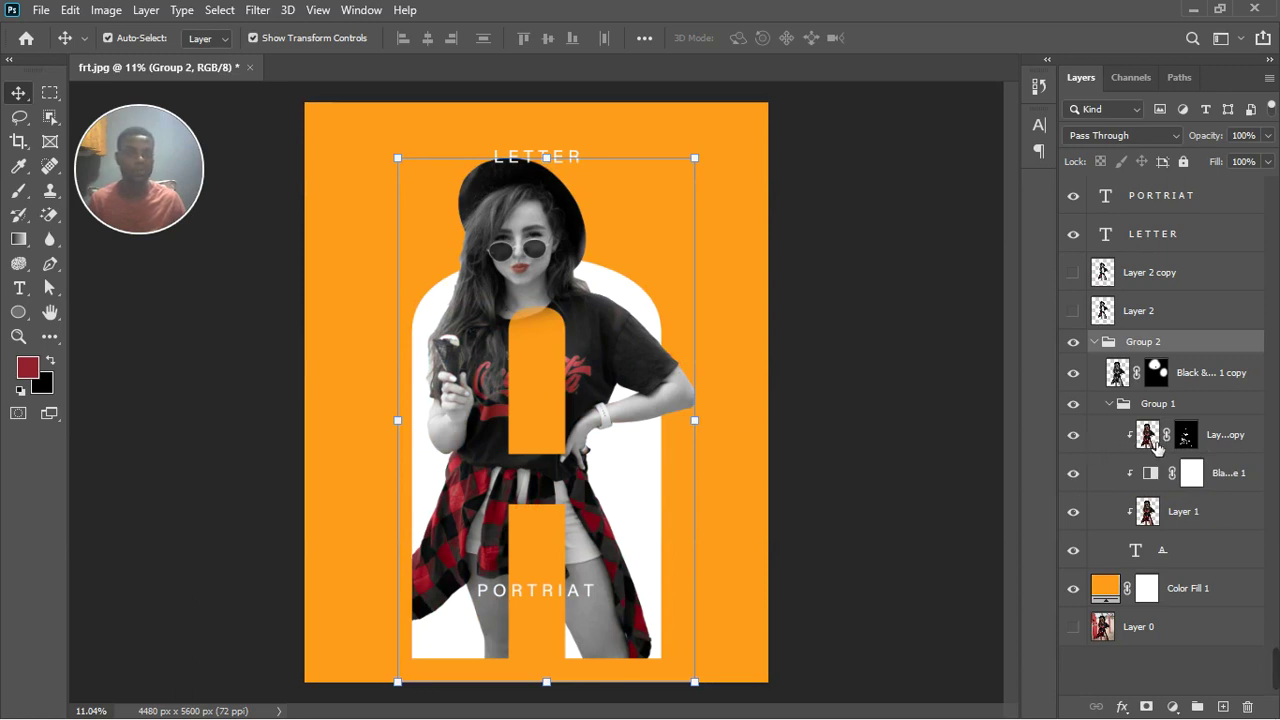
# - Add a Hue/Saturation adjustment above Layer 1 copy in Group 1 and clip it to the layer below
pyautogui.click(1189, 442)
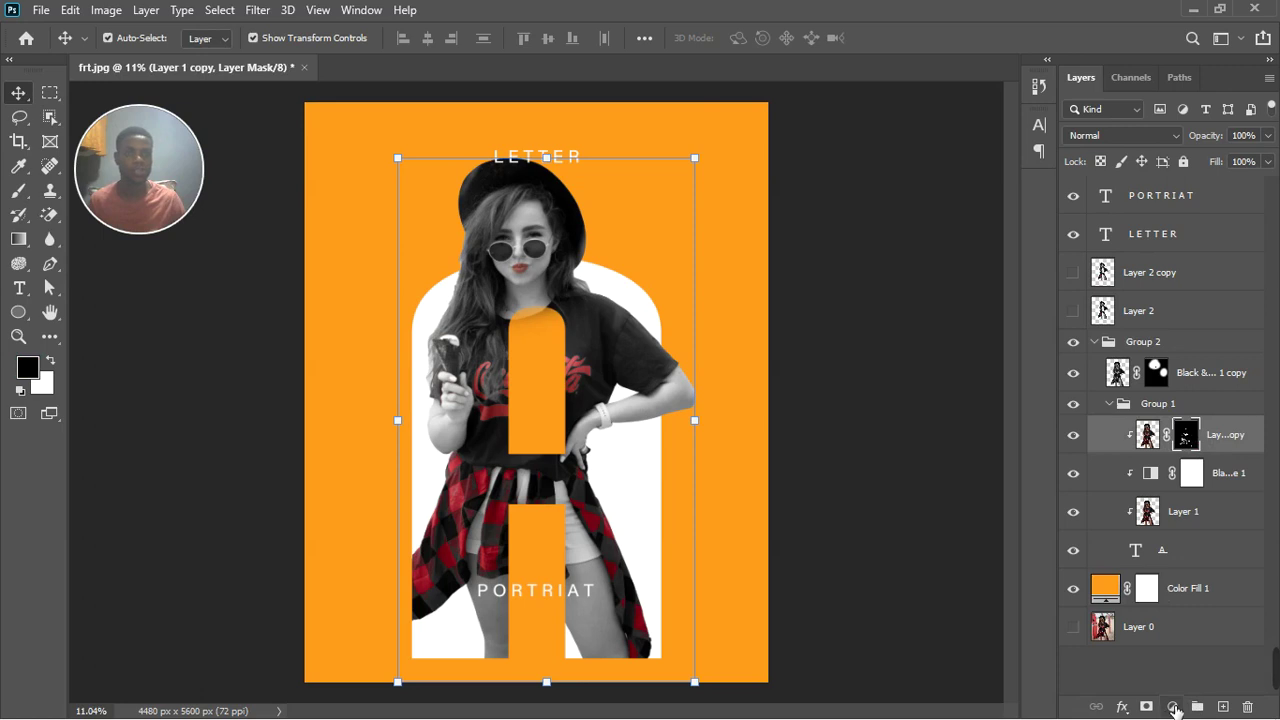
pyautogui.click(1173, 707)
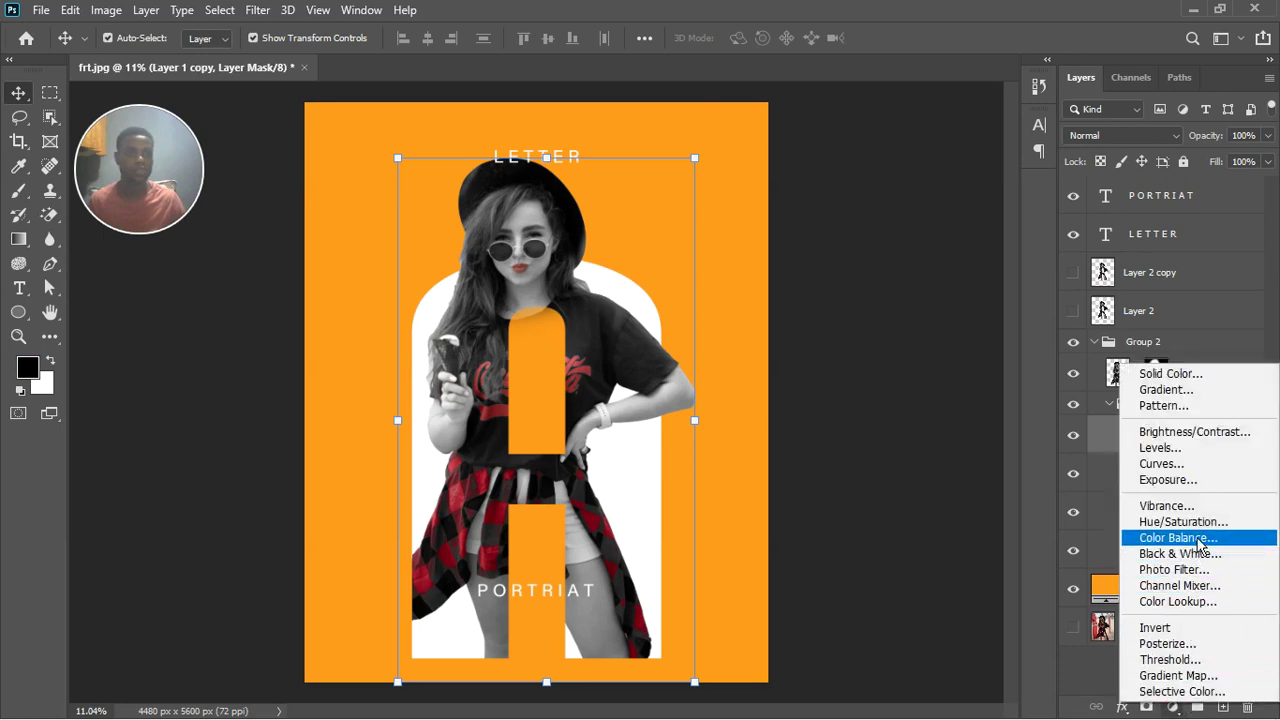
pyautogui.click(1192, 522)
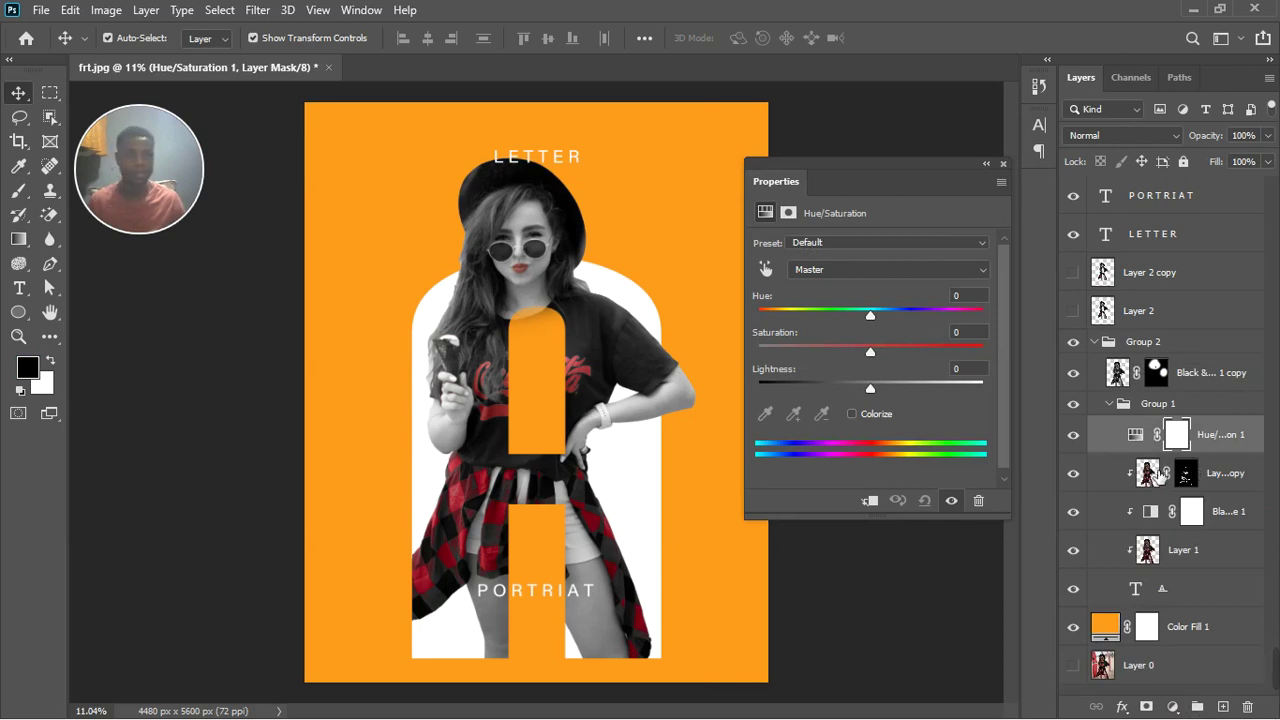
pyautogui.moveTo(1165, 471); pyautogui.dragTo(1167, 470)
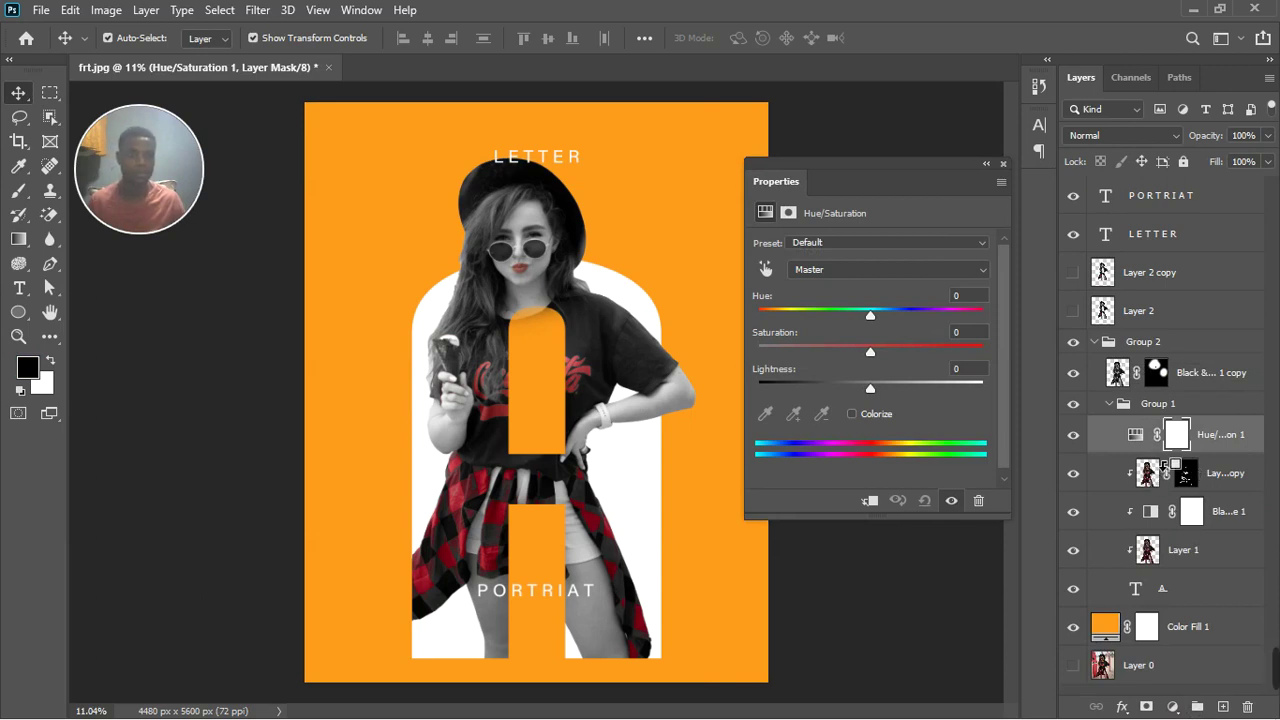
pyautogui.keyDown('alt'); pyautogui.click(1166, 466); pyautogui.keyUp('alt')
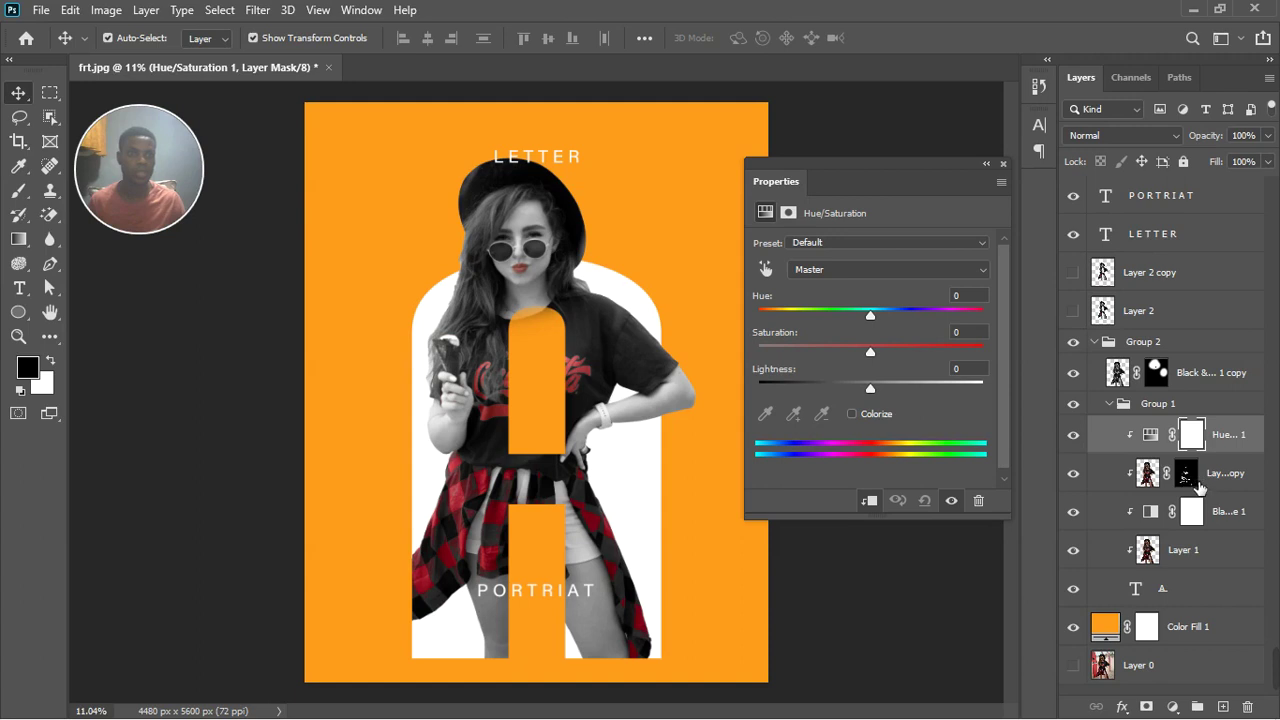
# - Replace the Hue/Saturation adjustment's mask with the layer mask from Layer 1 copy
pyautogui.click(1198, 481)
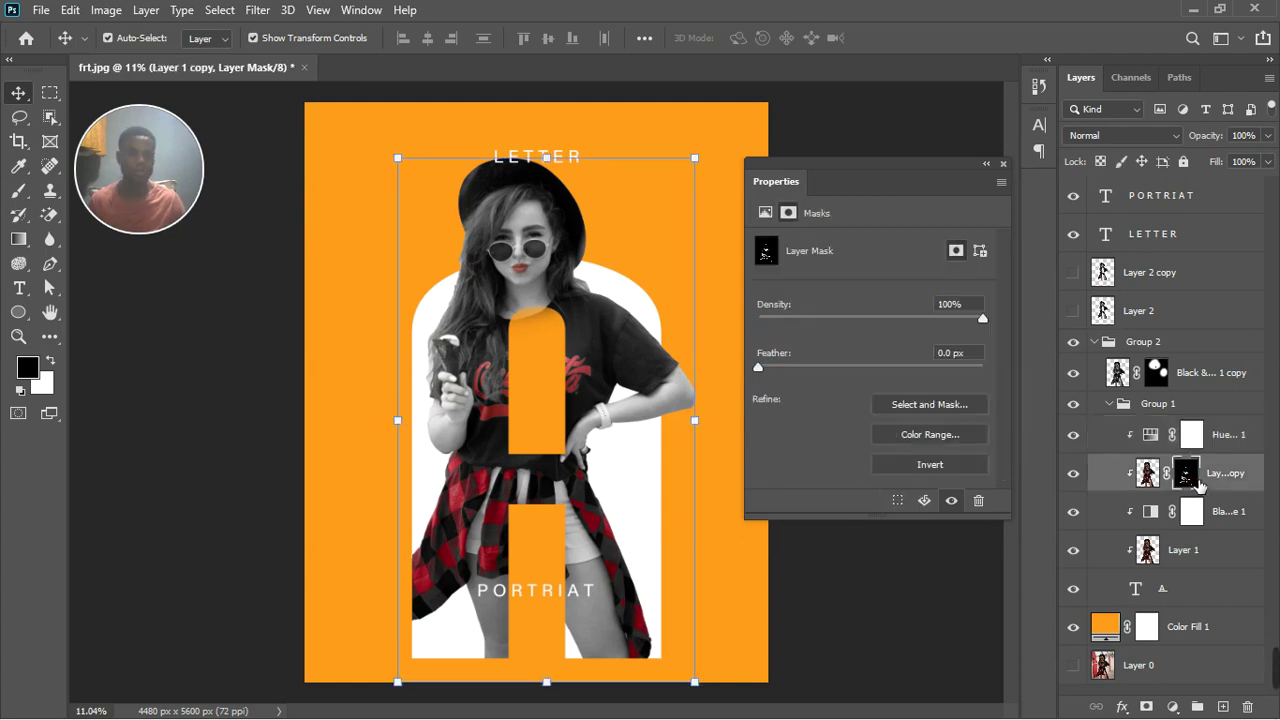
pyautogui.moveTo(1200, 484); pyautogui.dragTo(1190, 434)
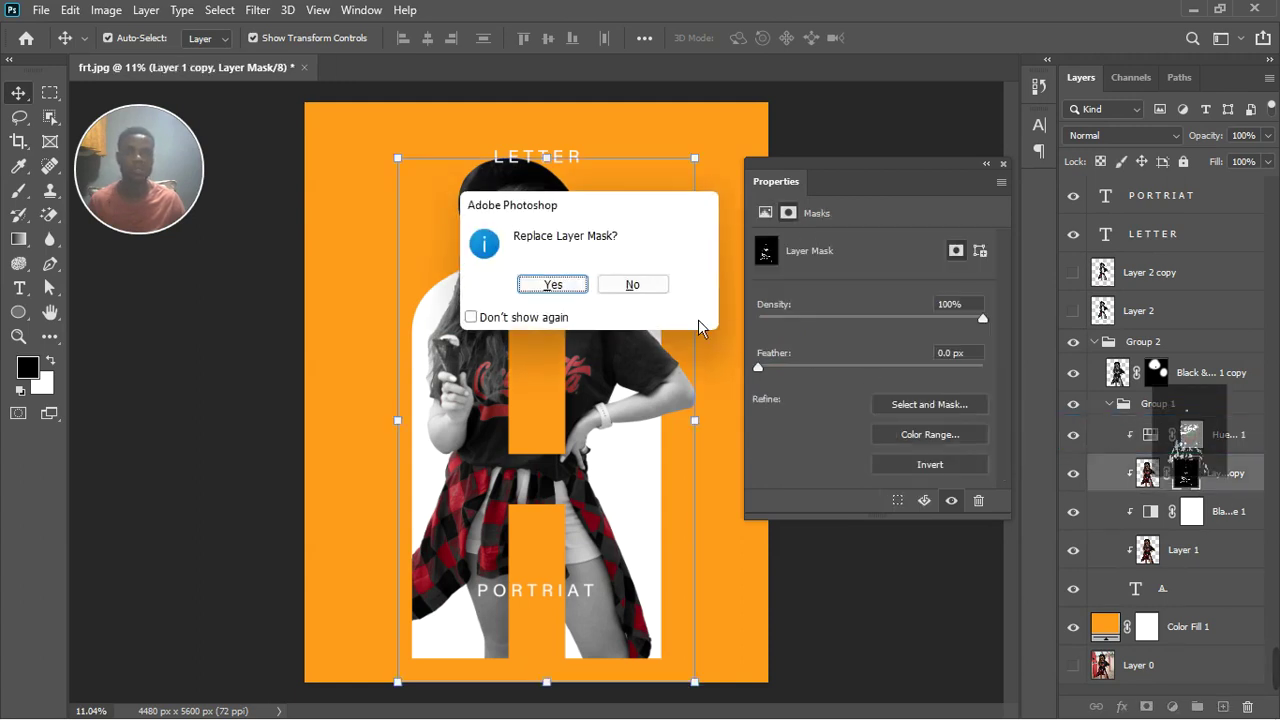
pyautogui.click(561, 290)
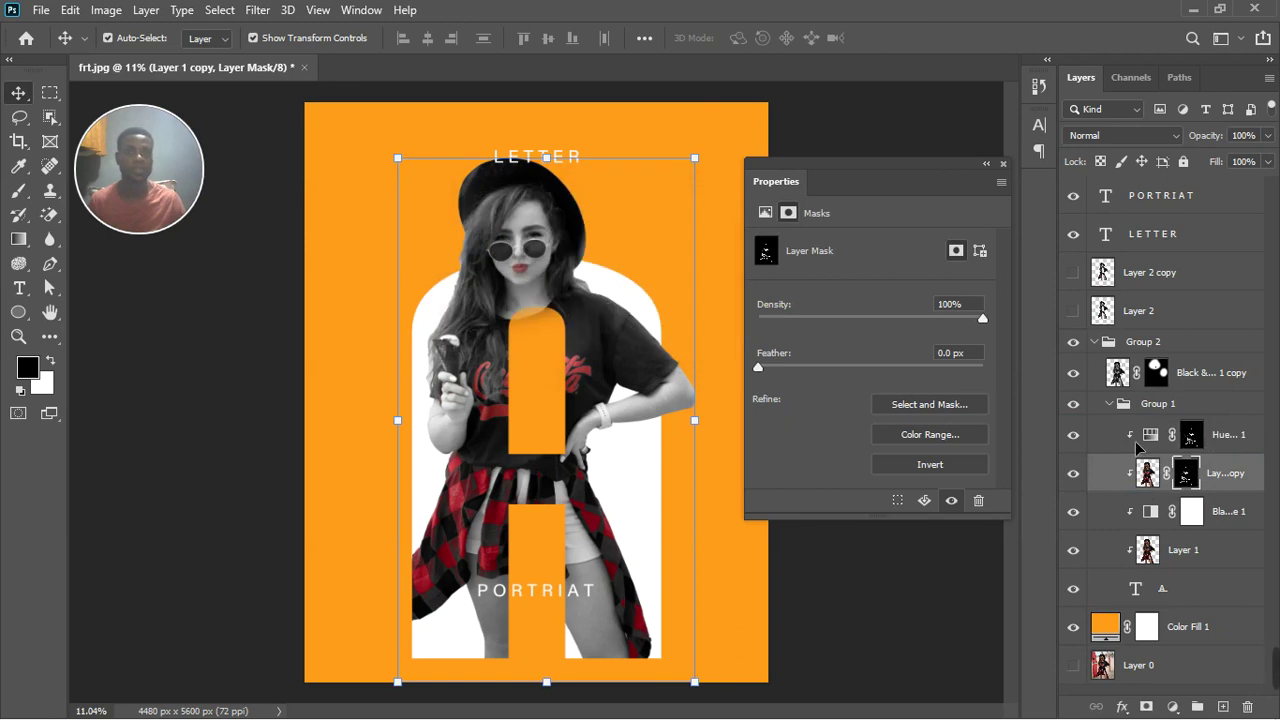
# - Try a hue shift of +133 on the masked red areas and reset the Hue/Saturation adjustment
pyautogui.click(1153, 440)
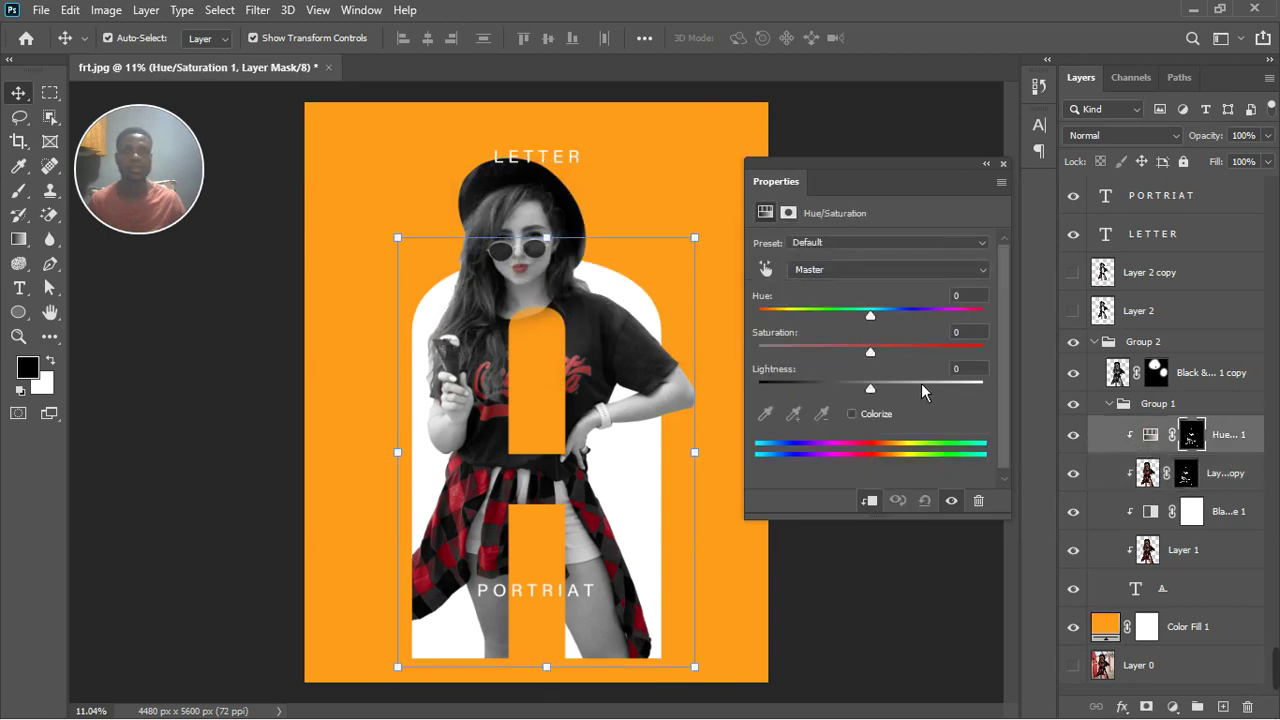
pyautogui.moveTo(869, 314); pyautogui.dragTo(973, 343)
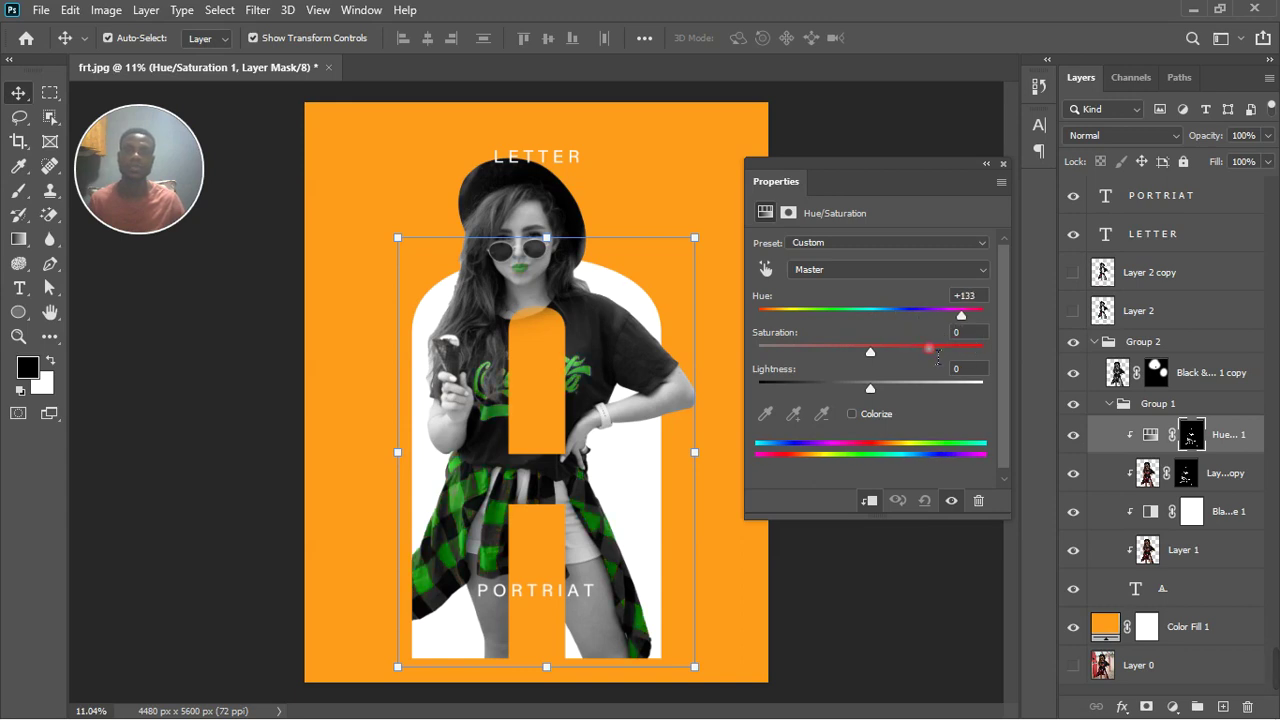
pyautogui.moveTo(870, 352); pyautogui.dragTo(877, 387)
pyautogui.click(925, 501)
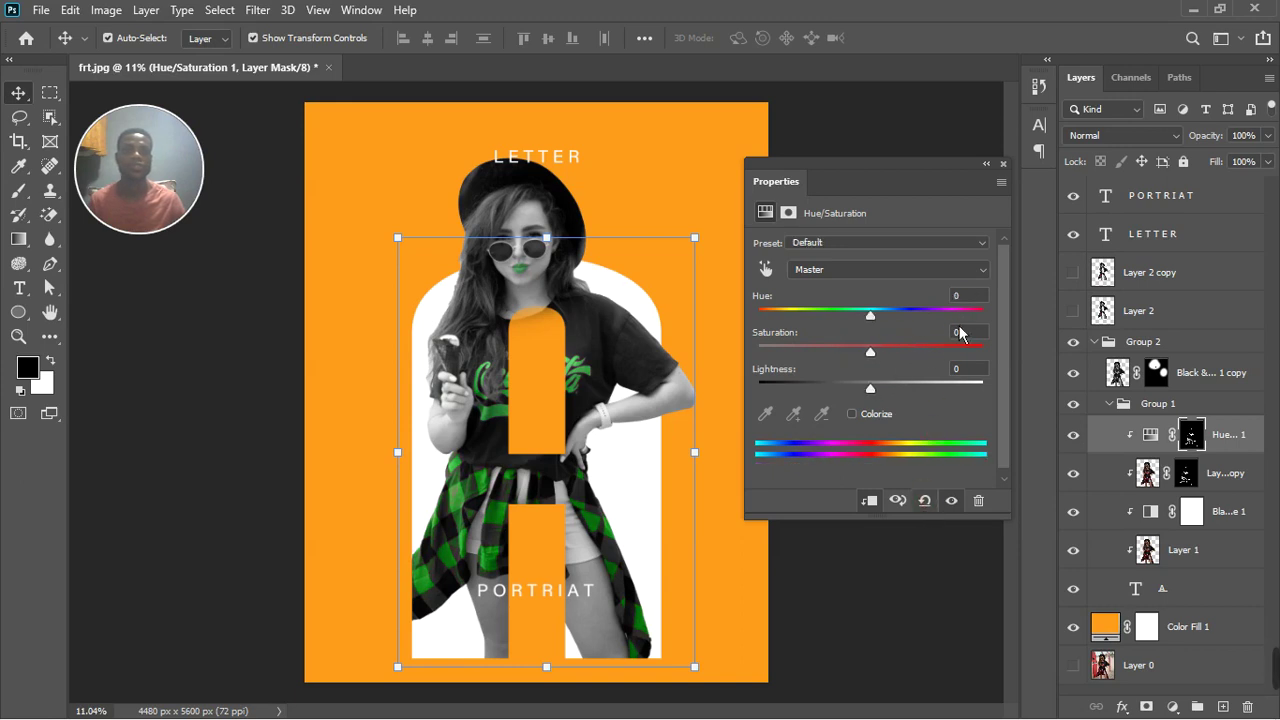
# - Set the Hue/Saturation adjustment's hue to -26 to turn the red accents magenta, and collapse Group 2
pyautogui.moveTo(869, 316)
pyautogui.mouseDown()
pyautogui.moveTo(950, 331)
pyautogui.moveTo(800, 331)
pyautogui.moveTo(853, 323)
pyautogui.mouseUp()
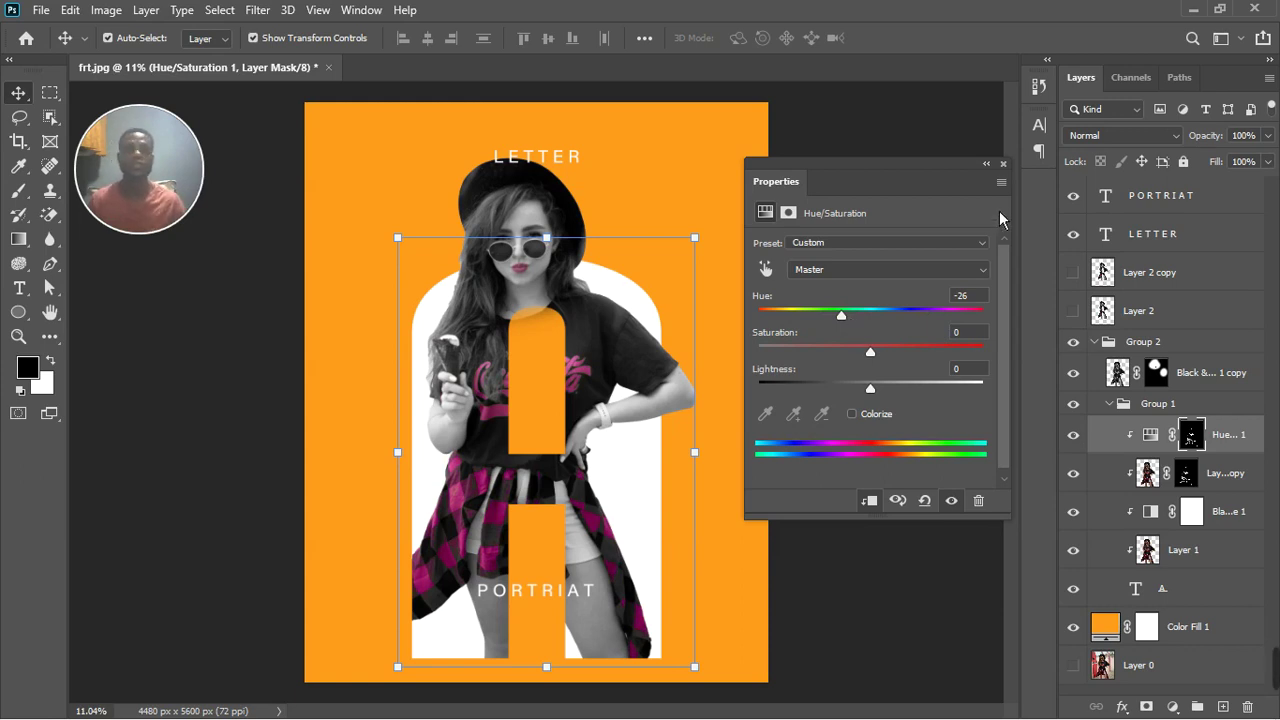
pyautogui.click(1003, 163)
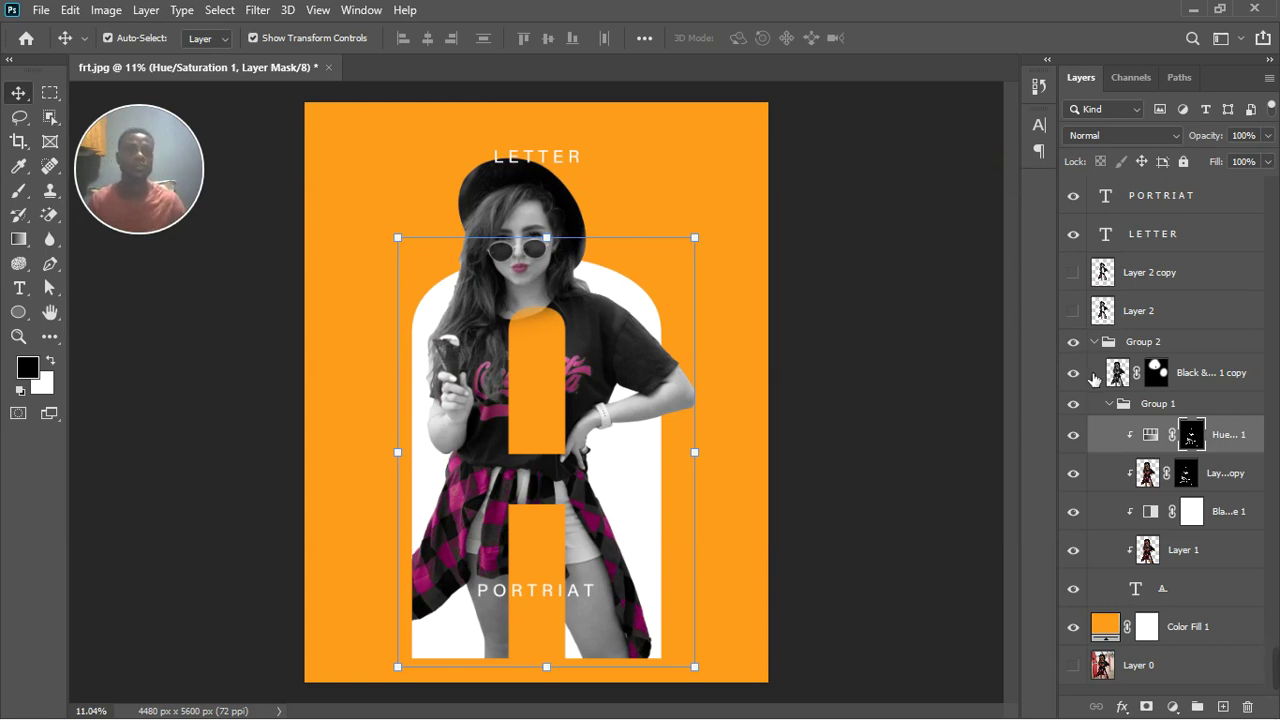
pyautogui.click(1098, 350)
pyautogui.click(1093, 342)
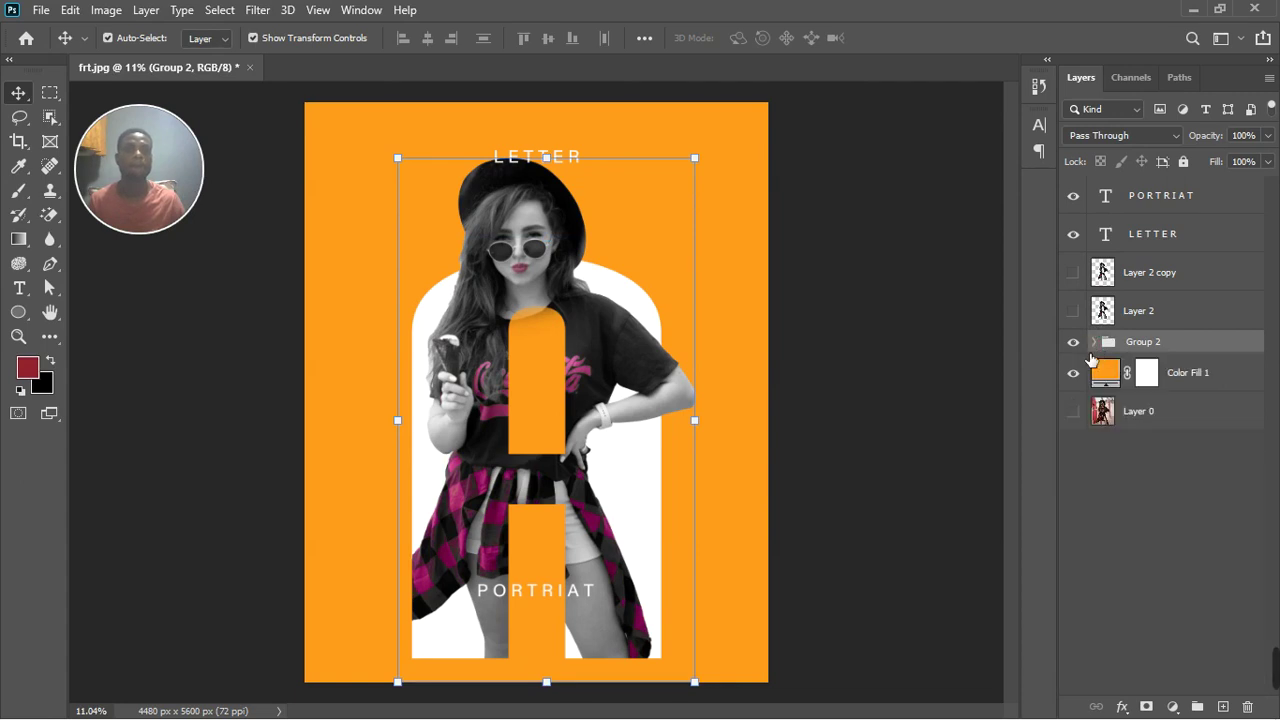
# - Hide Group 2, show Layer 2 and Layer 2 copy again, and deselect all layers to inspect the poster
pyautogui.click(1073, 342)
pyautogui.click(1073, 311)
pyautogui.click(1073, 272)
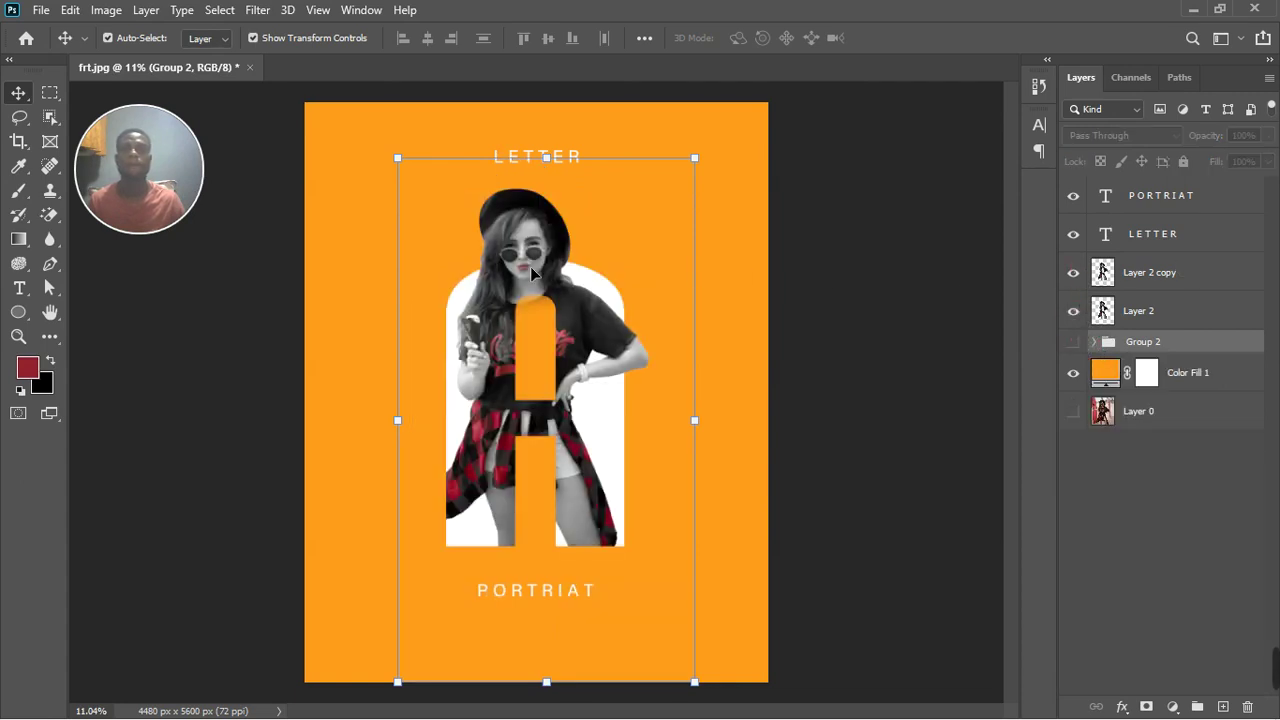
pyautogui.scroll(-1, 706, 366)
pyautogui.click(857, 374)
pyautogui.scroll(1, 520, 300)
pyautogui.scroll(3, 520, 300)
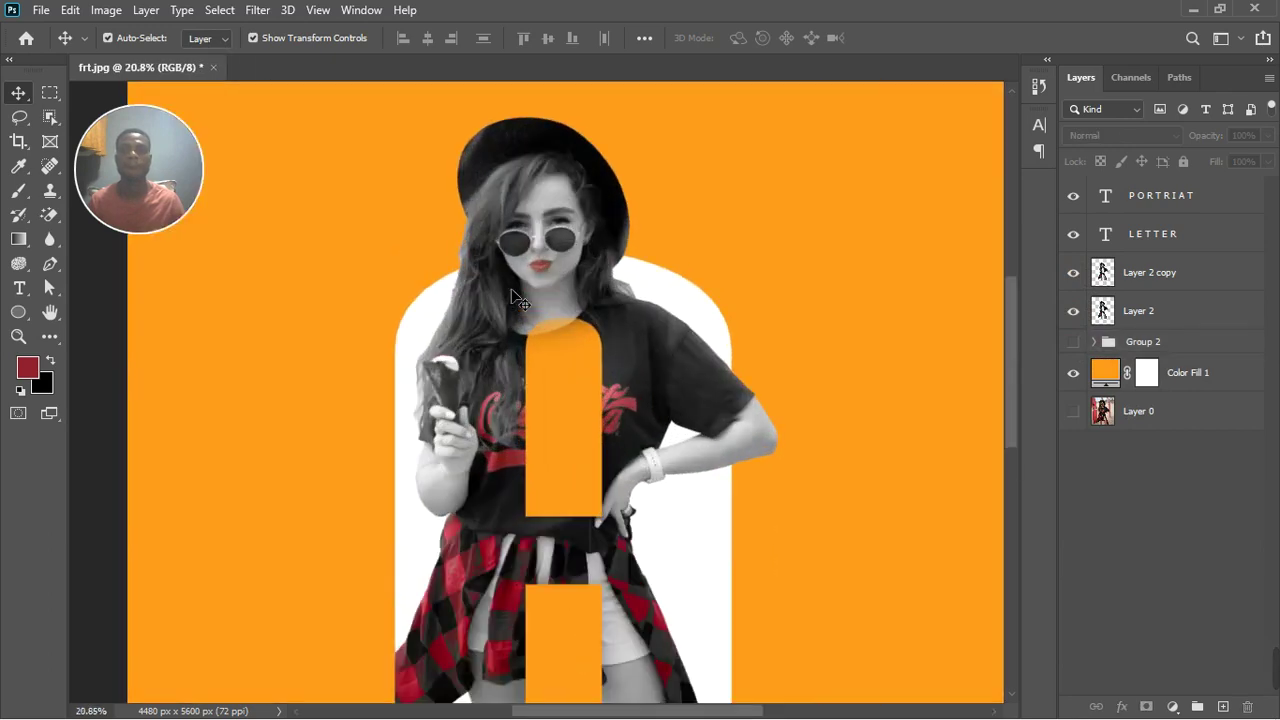